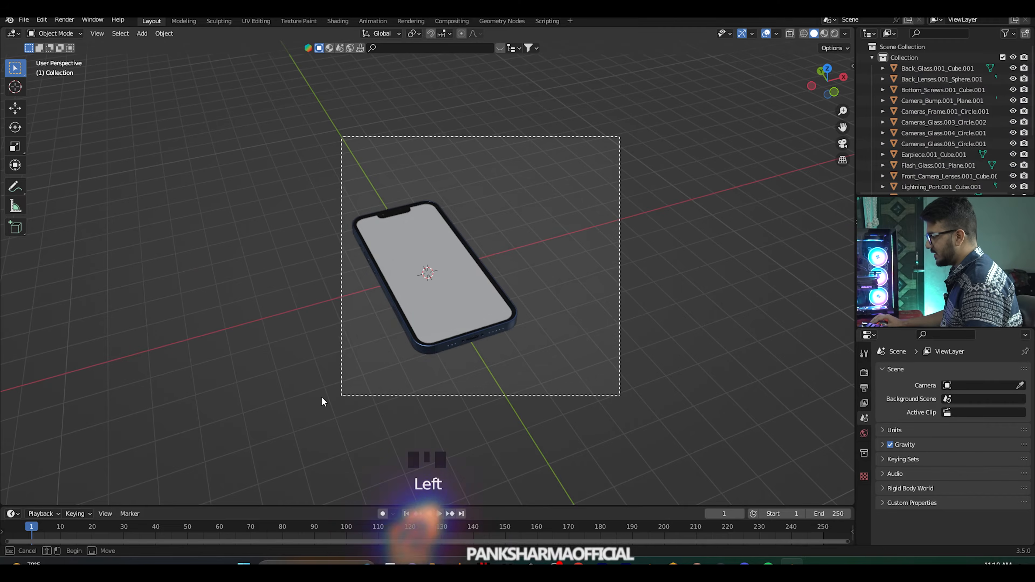
# - Move all the phone's parts into a new collection named iphone and collapse that collection
pyautogui.press('m')
pyautogui.click(431, 235)
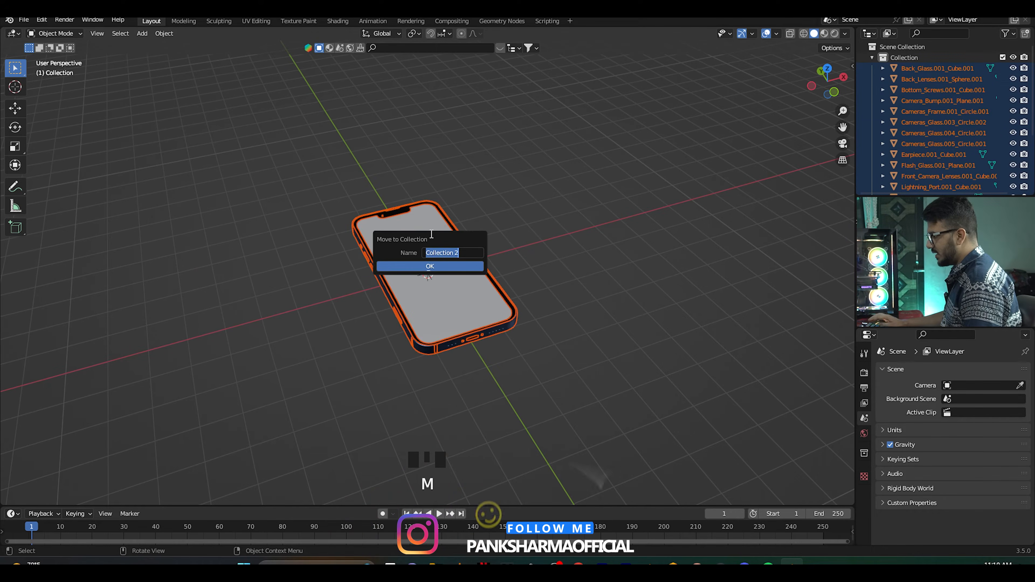
pyautogui.write('iphone')
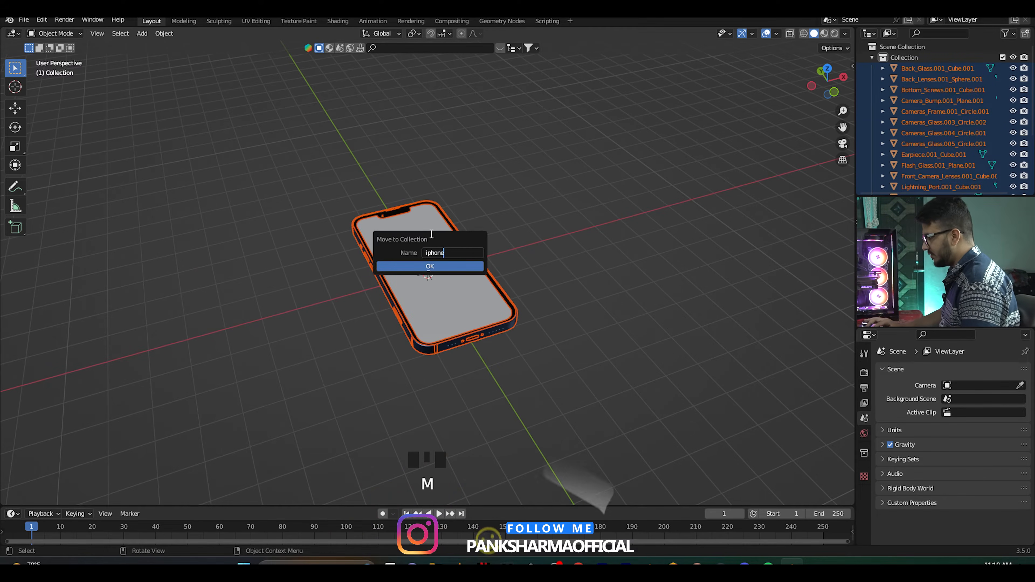
pyautogui.press('Return')
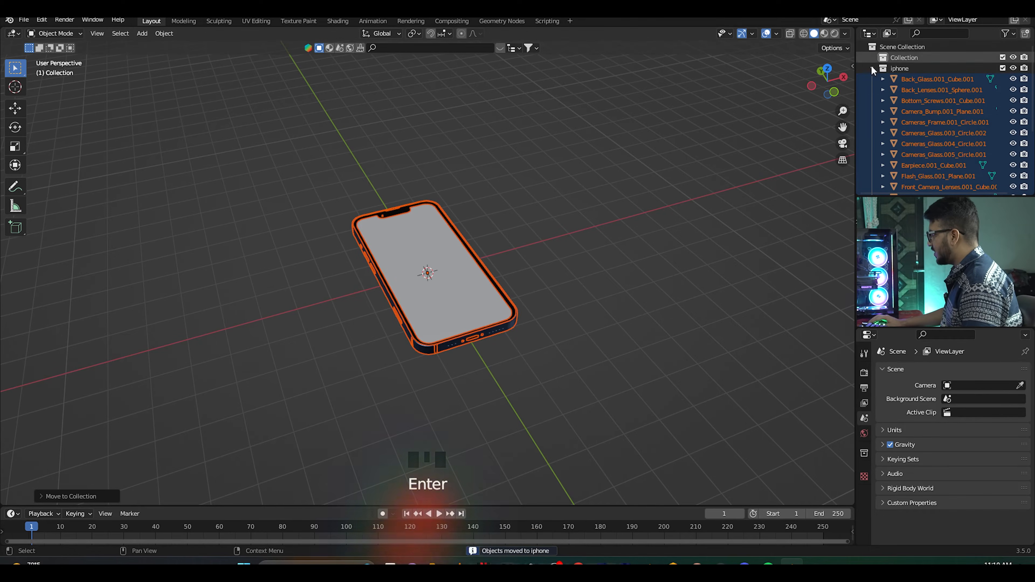
pyautogui.press('Left')
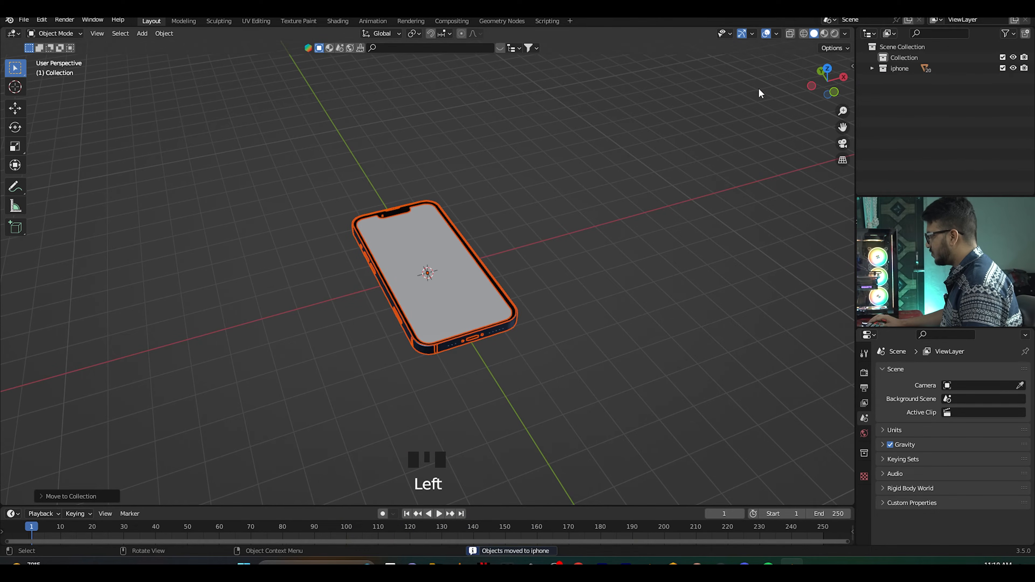
pyautogui.click(872, 69)
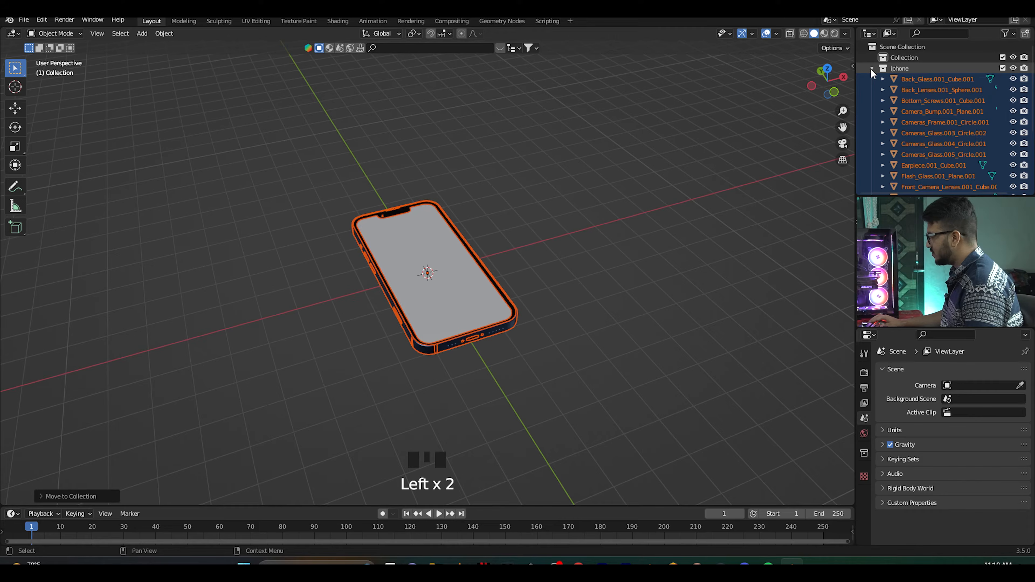
pyautogui.click(871, 68)
pyautogui.click(598, 164)
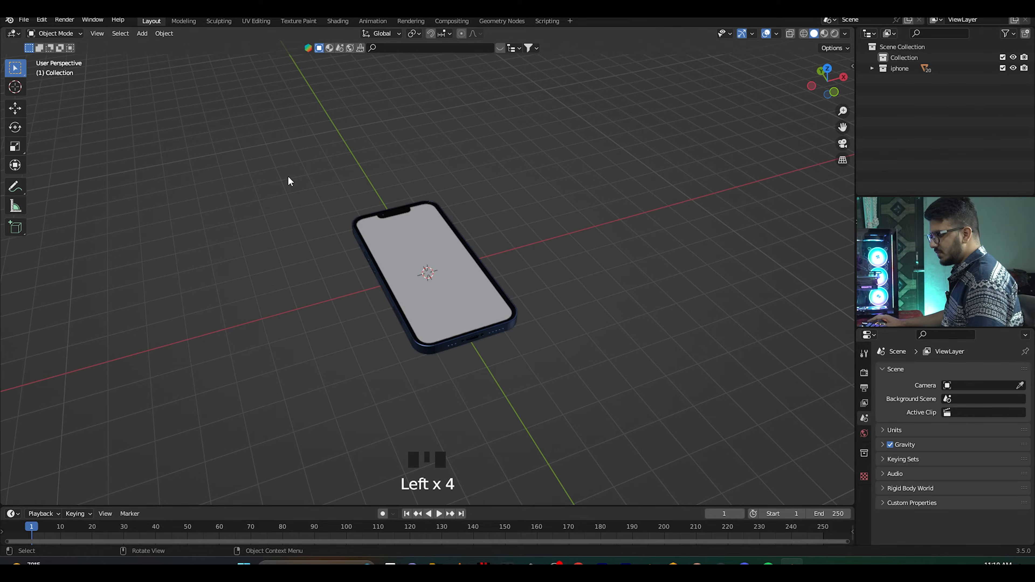
# - Add a mesh plane under the phone and scale it up to about 21.9 as the ground surface
pyautogui.hotkey('shift', 'a')
pyautogui.moveTo(288, 176)
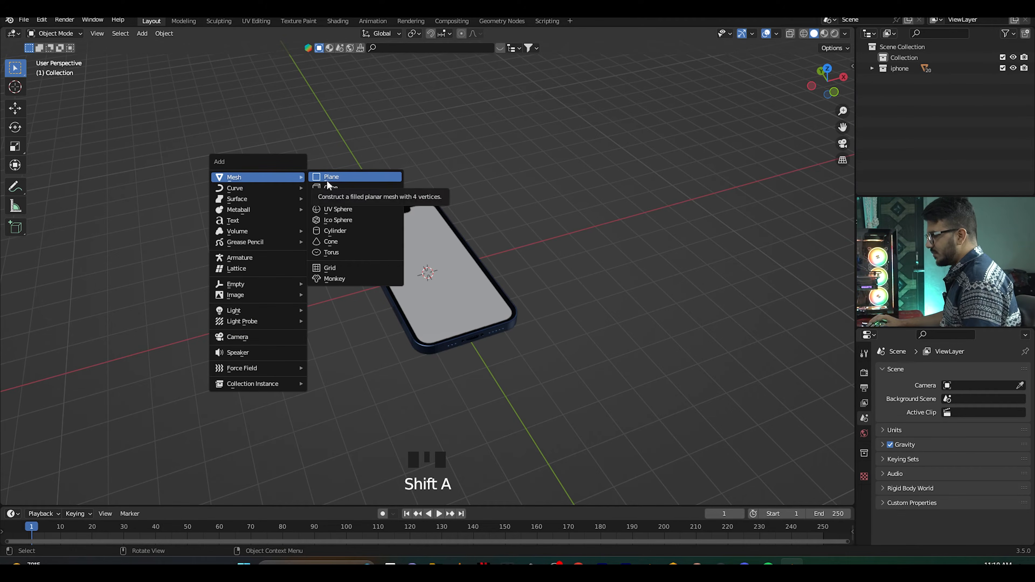
pyautogui.click(326, 180)
pyautogui.press('s')
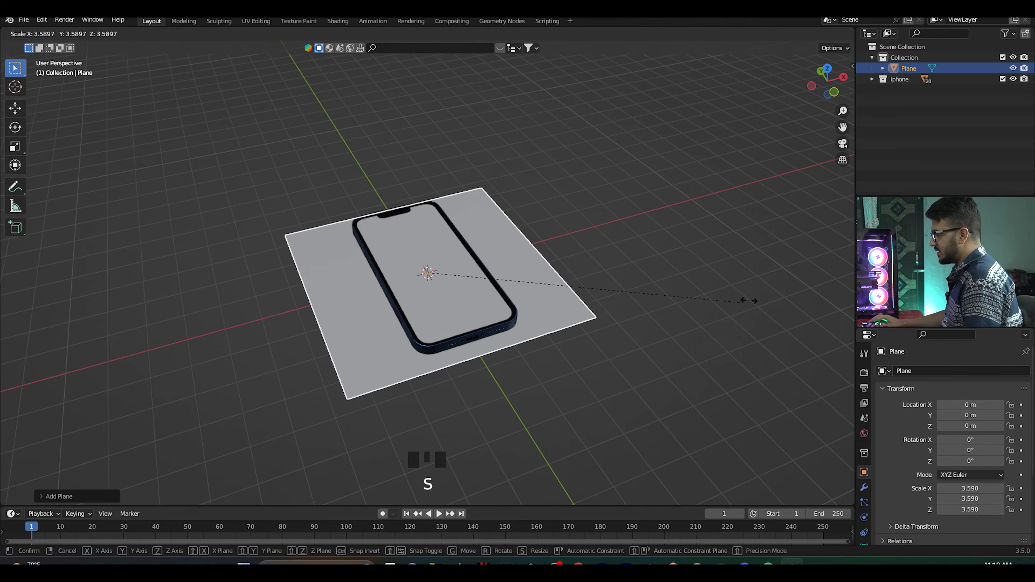
pyautogui.click(613, 98)
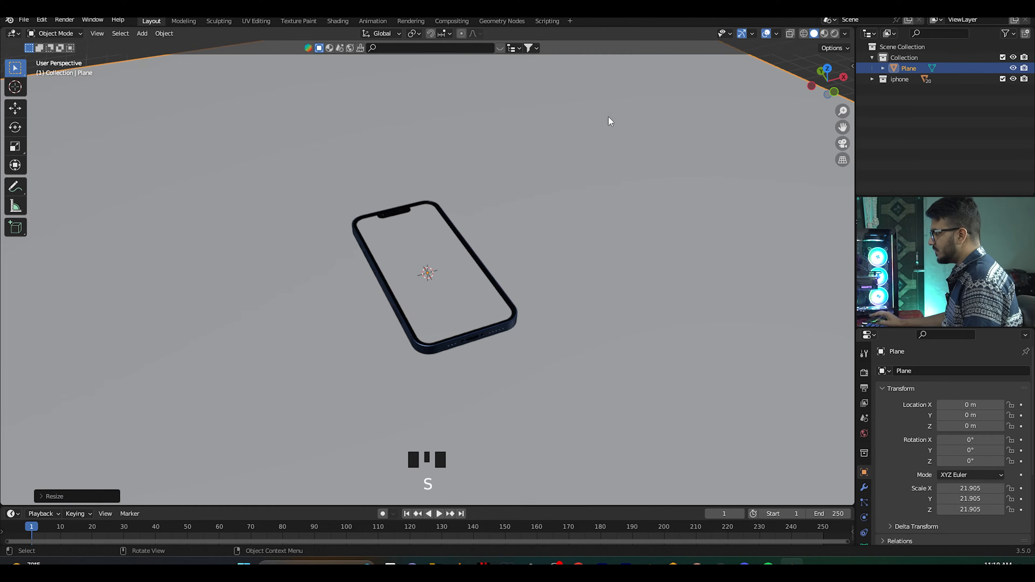
pyautogui.scroll(-6, 612, 122)
pyautogui.click(704, 134)
pyautogui.moveTo(501, 286); pyautogui.dragTo(517, 280, button='middle')
pyautogui.scroll(2, 370, 204)
# - Add a camera and align it to the current view looking down at the phone from its lower end
pyautogui.hotkey('shift', 'a')
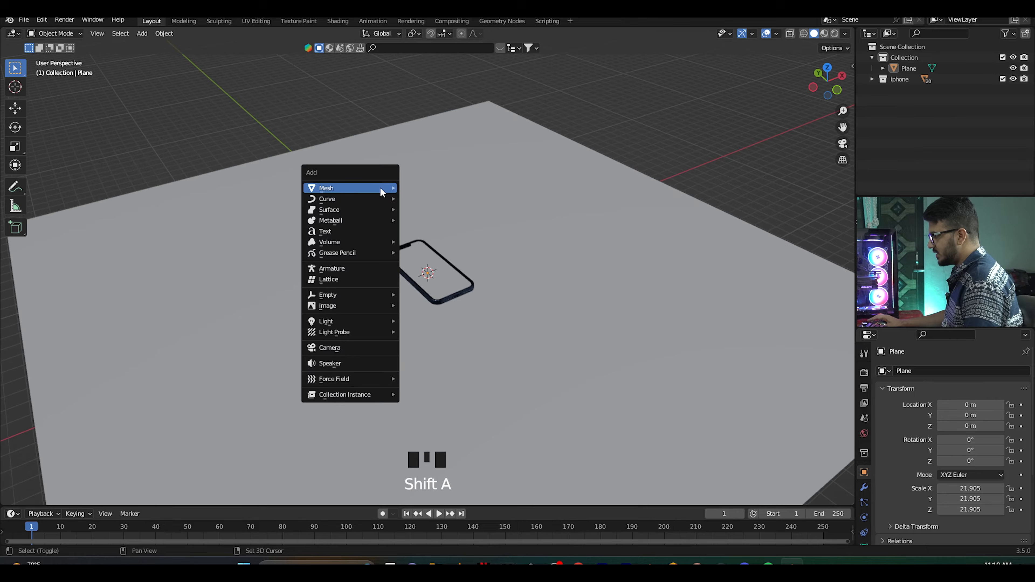
pyautogui.click(339, 348)
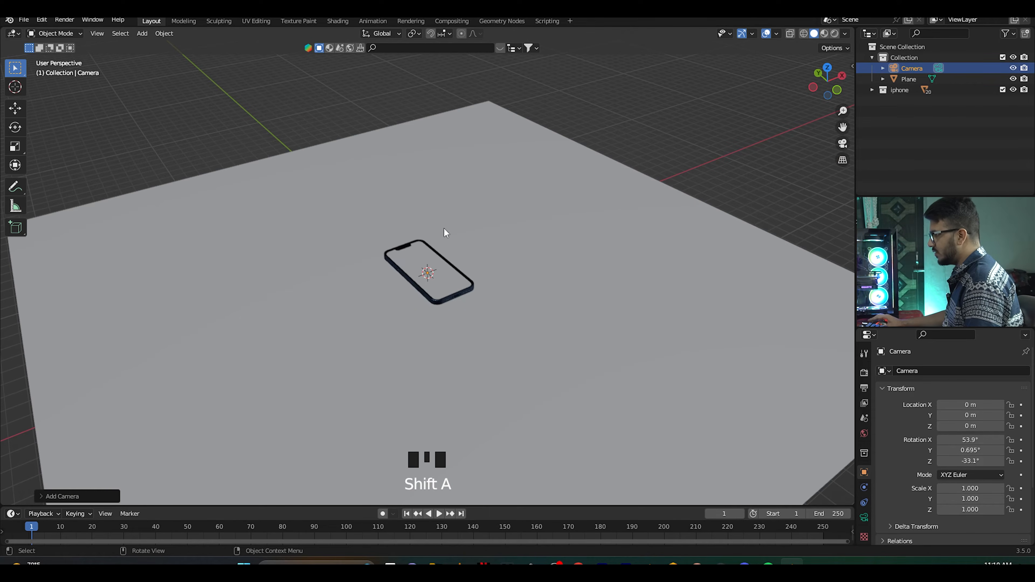
pyautogui.click(15, 110)
pyautogui.moveTo(525, 259); pyautogui.dragTo(506, 273, button='middle')
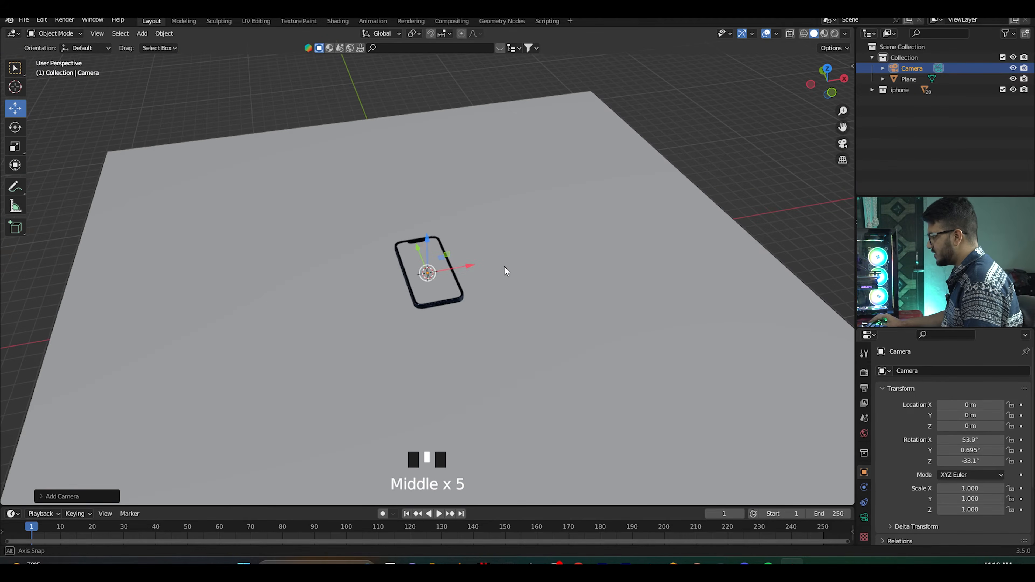
pyautogui.scroll(4, 505, 289)
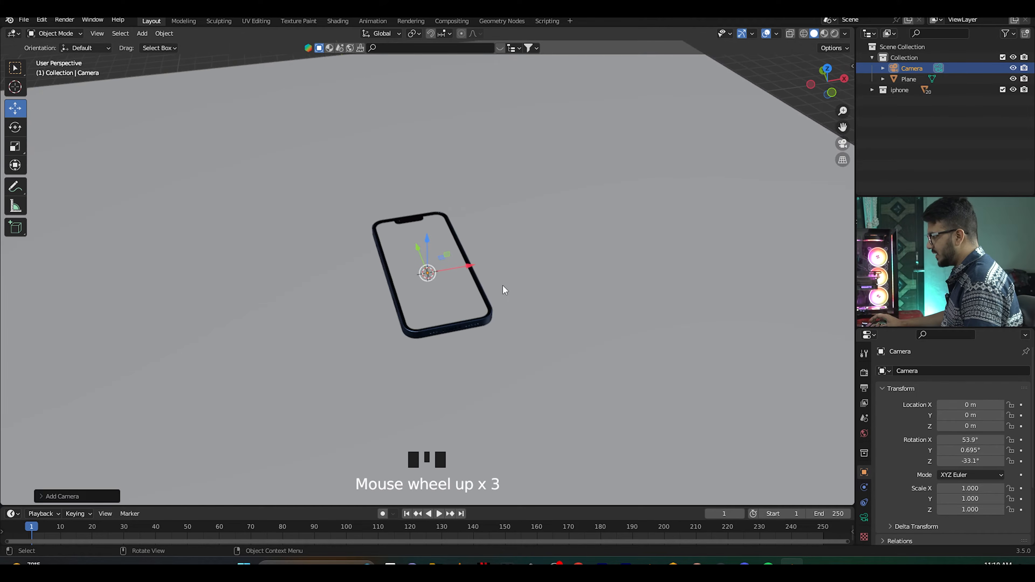
pyautogui.moveTo(552, 257); pyautogui.dragTo(548, 252, button='middle')
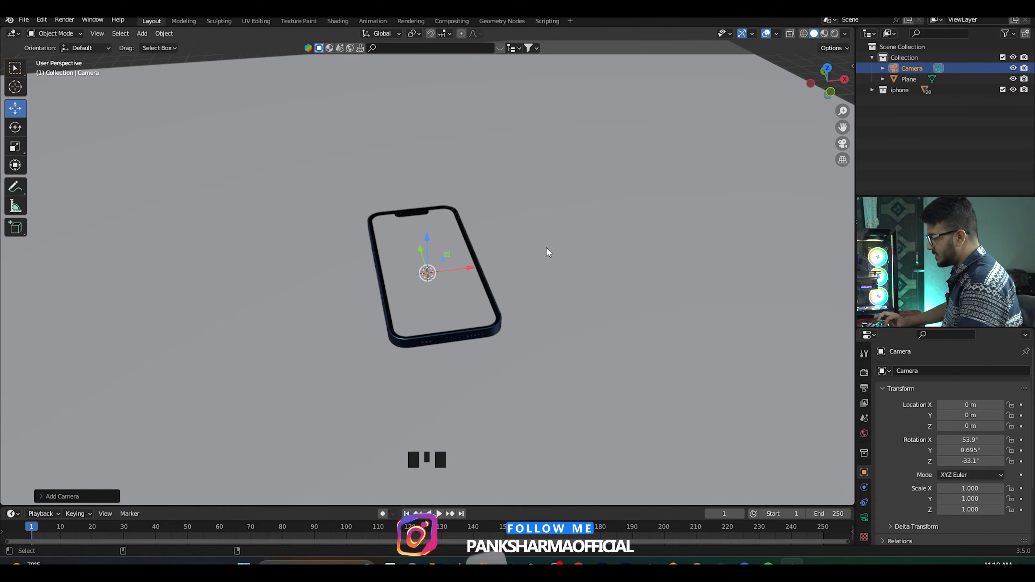
pyautogui.press('ctrl+alt+KP_0')
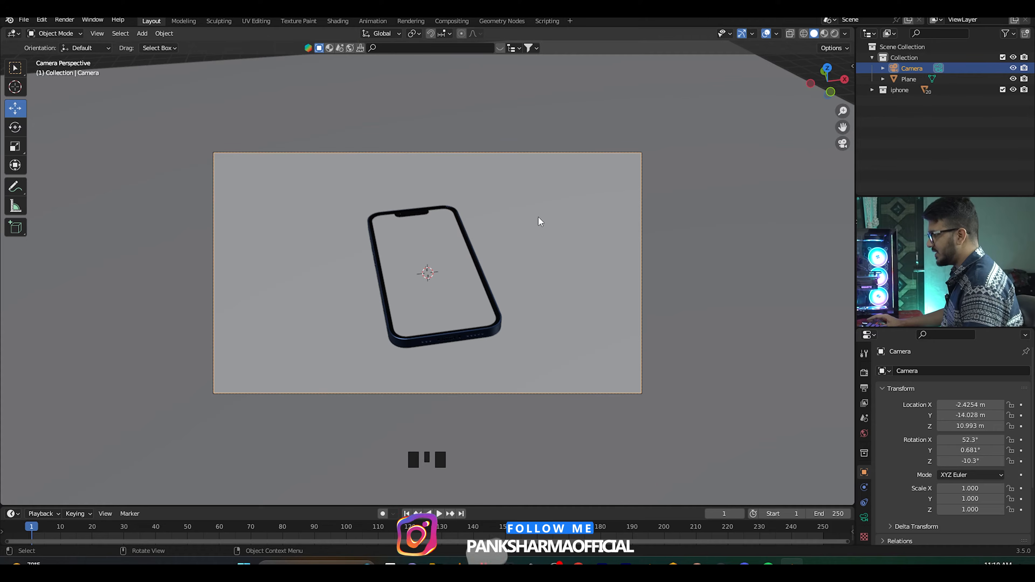
# - Set the output resolution to 2100 px in X and 2700 px in Y for a portrait frame
pyautogui.click(864, 389)
pyautogui.click(983, 384)
pyautogui.write('2100')
pyautogui.press('Return')
pyautogui.click(980, 394)
pyautogui.write('2')
pyautogui.press('Return')
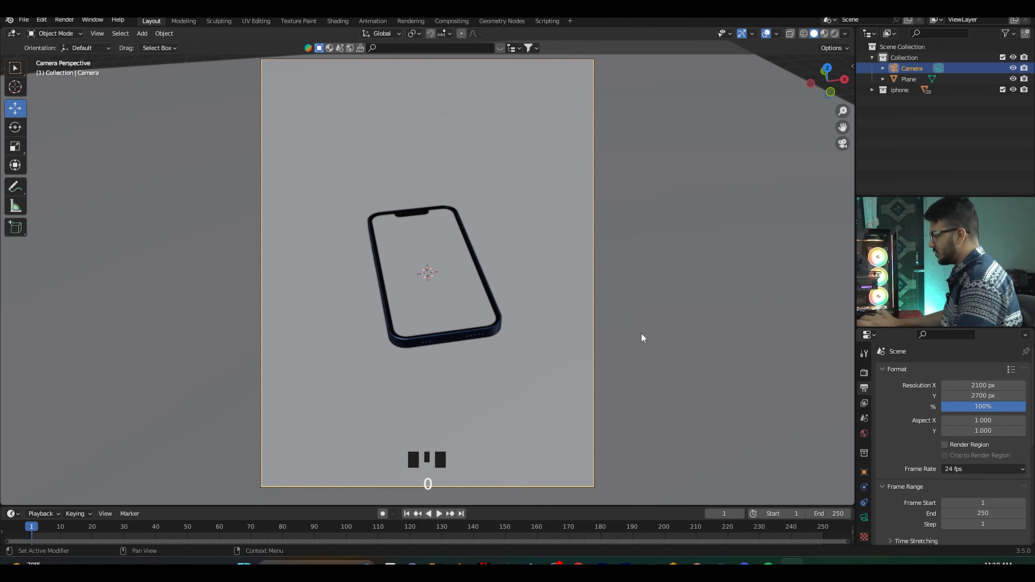
# - Scale the ground plane up further so it extends well beyond the camera frame
pyautogui.scroll(-1, 561, 273)
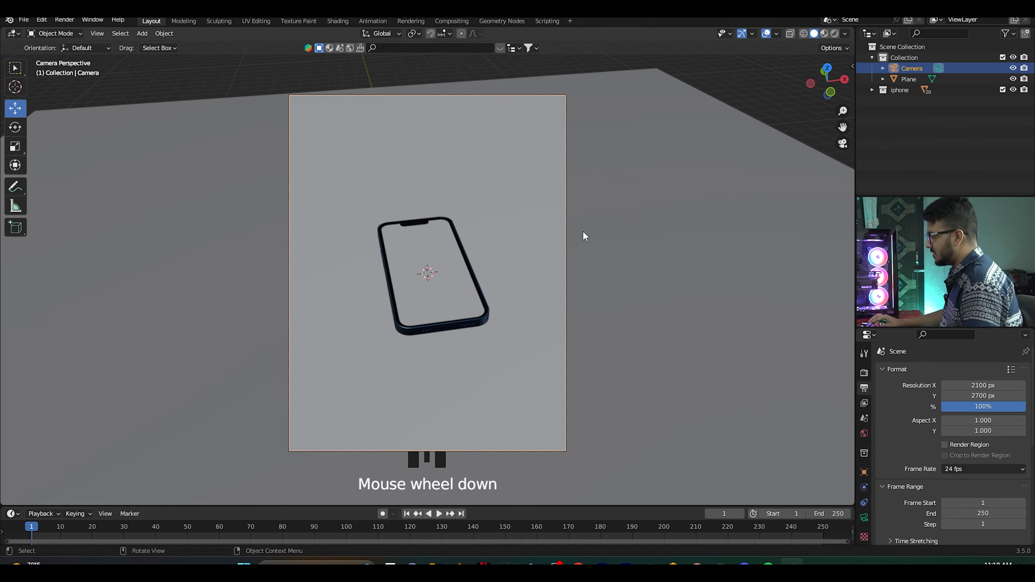
pyautogui.click(608, 236)
pyautogui.press('s')
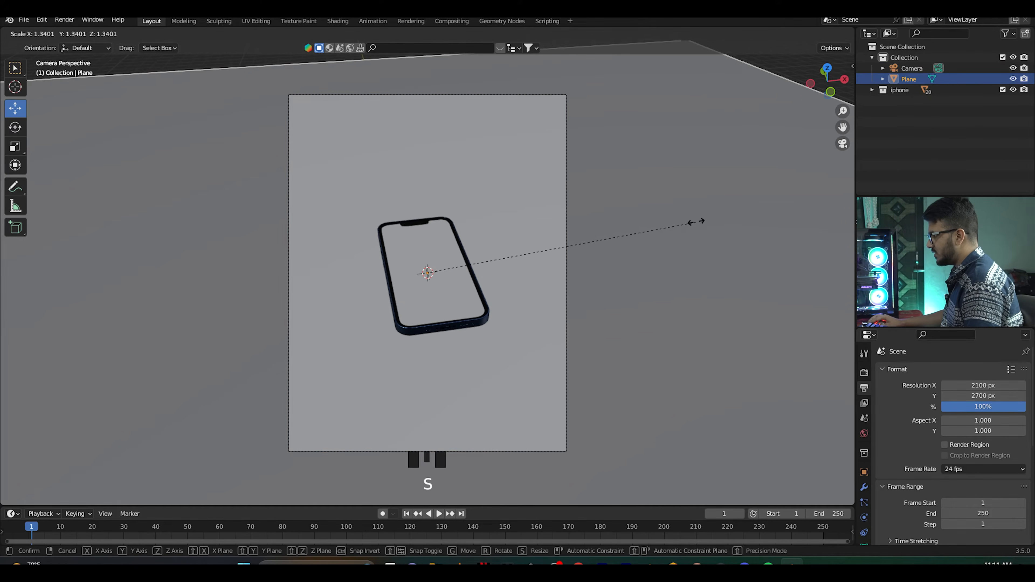
pyautogui.click(751, 207)
pyautogui.scroll(-3, 689, 221)
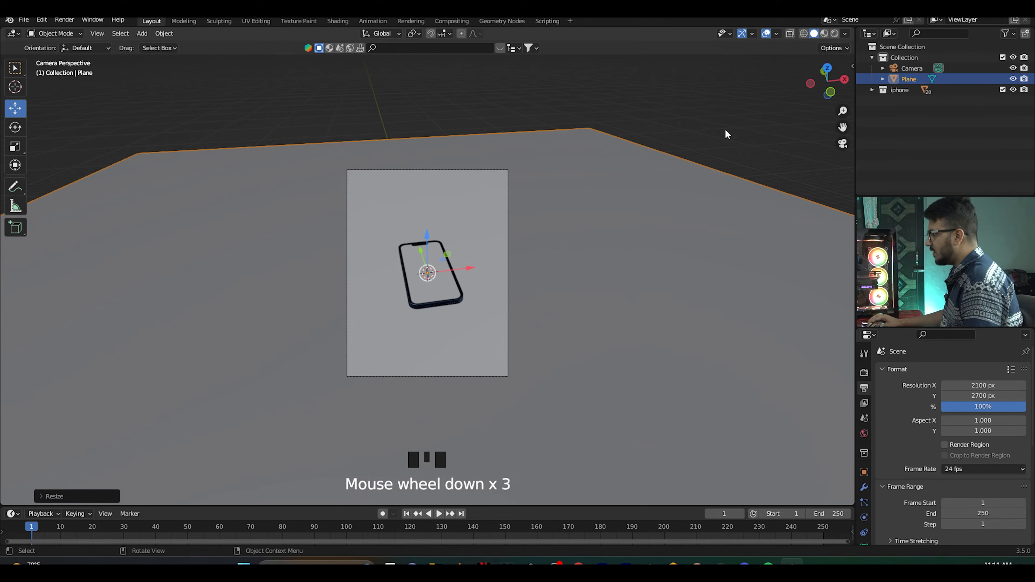
pyautogui.click(608, 236)
pyautogui.scroll(3, 608, 237)
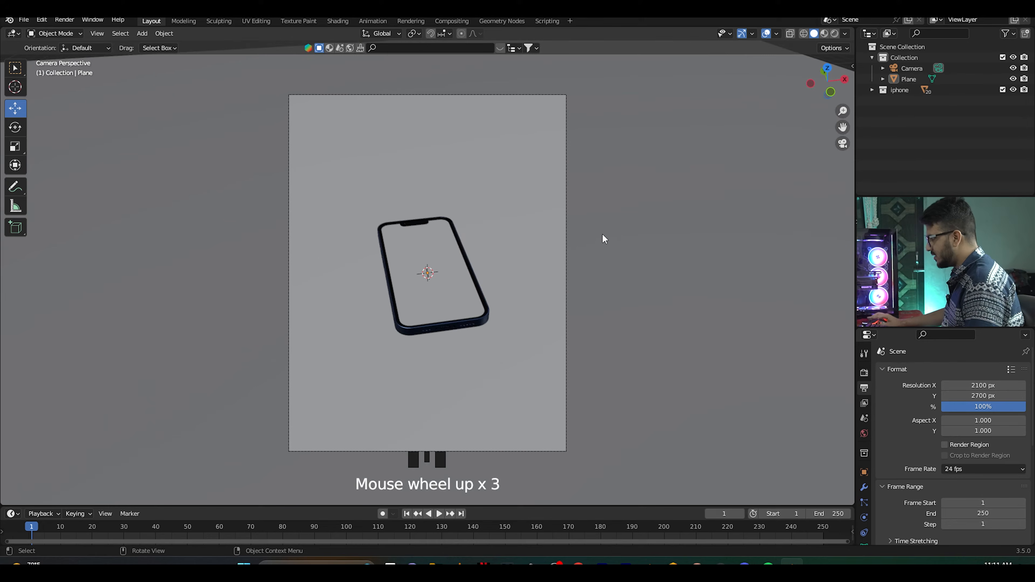
# - Switch the render engine to Cycles with GPU Compute and set both the viewport and render max samples to 200
pyautogui.click(864, 374)
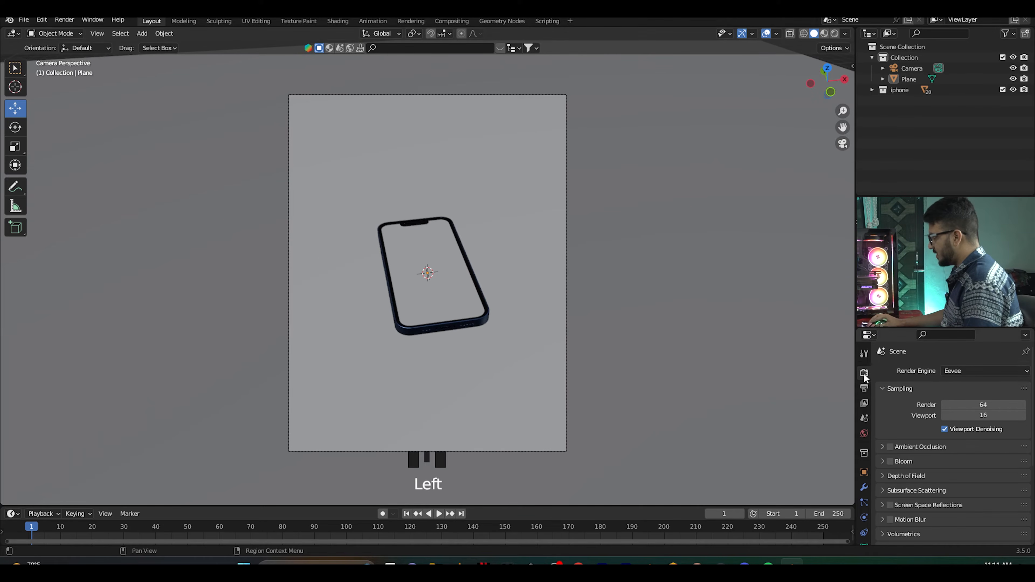
pyautogui.moveTo(956, 369)
pyautogui.mouseDown()
pyautogui.moveTo(945, 405)
pyautogui.moveTo(953, 429)
pyautogui.mouseUp()
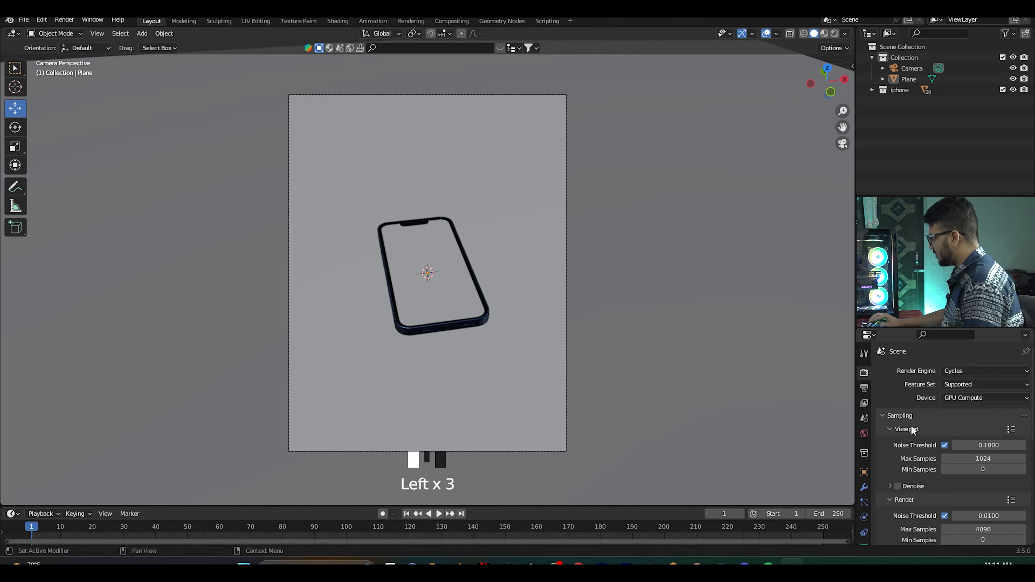
pyautogui.click(959, 460)
pyautogui.write('200')
pyautogui.press('Return')
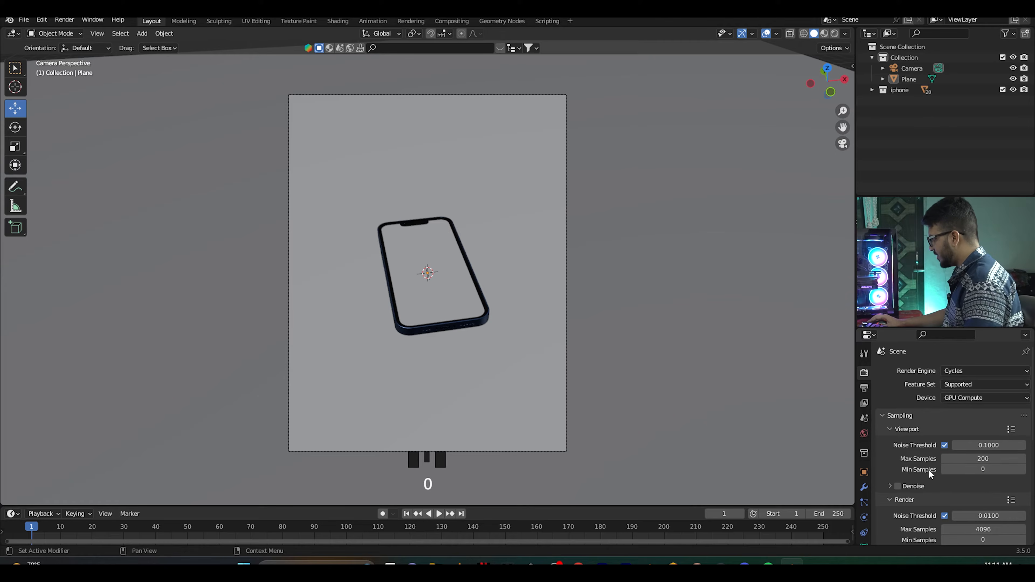
pyautogui.scroll(-4, 925, 469)
pyautogui.click(967, 443)
pyautogui.write('200')
pyautogui.press('Return')
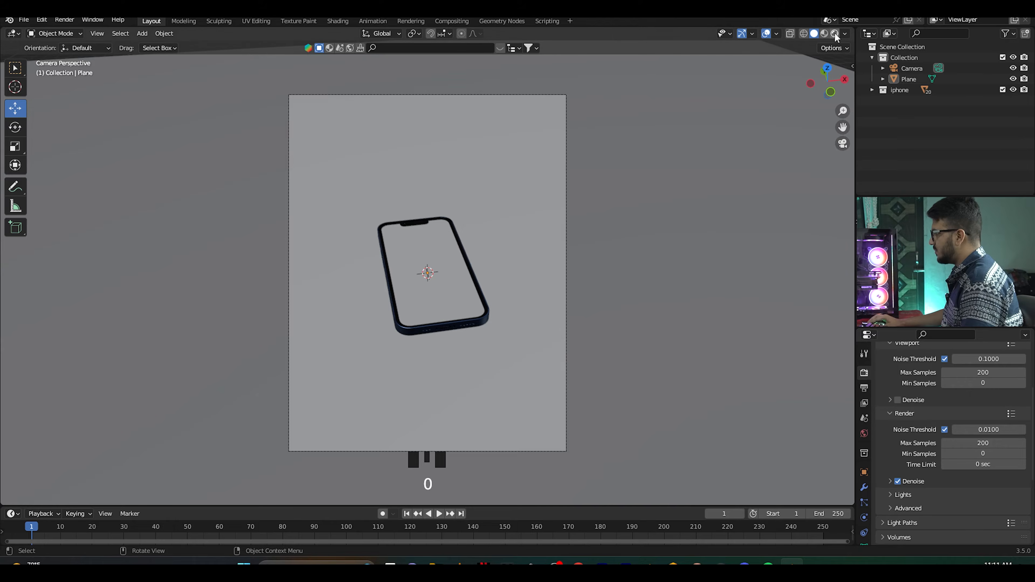
# - Show the viewport in rendered shading and save the project file
pyautogui.click(834, 33)
pyautogui.hotkey('ctrl', 's')
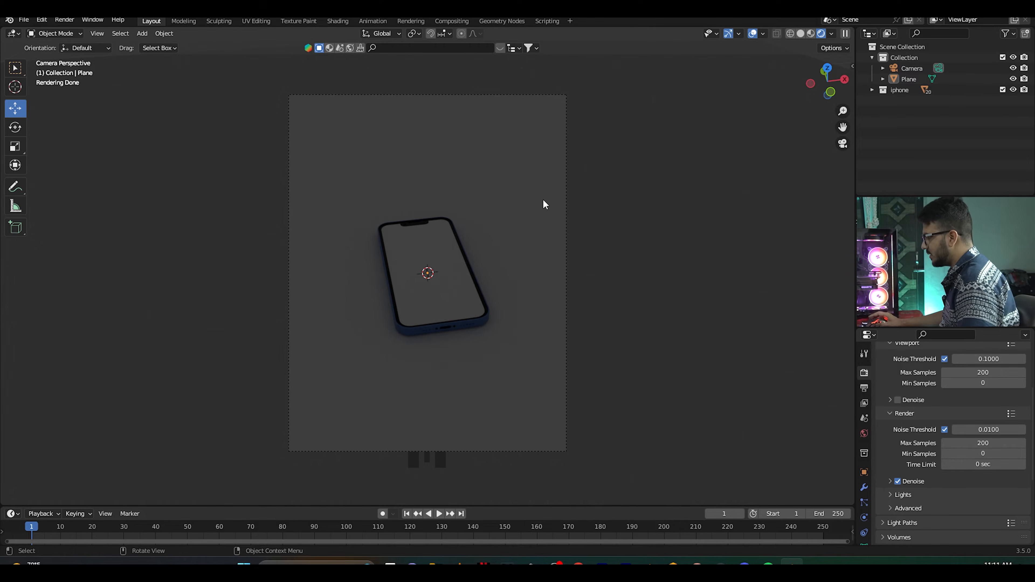
# - Assign an Environment Texture to the world background color and load HDRI.hdr from the assets' hdri folder
pyautogui.click(863, 435)
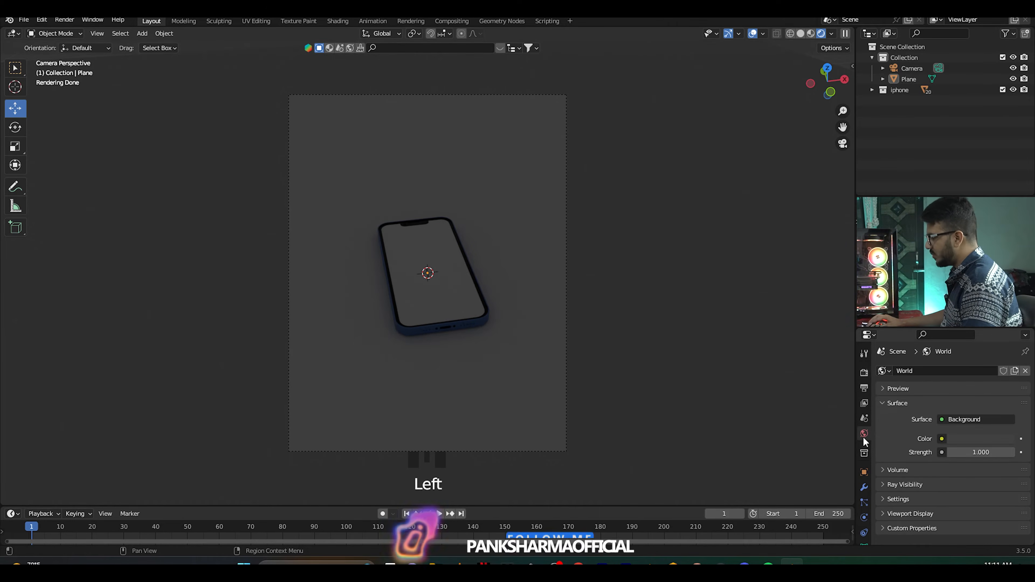
pyautogui.click(941, 441)
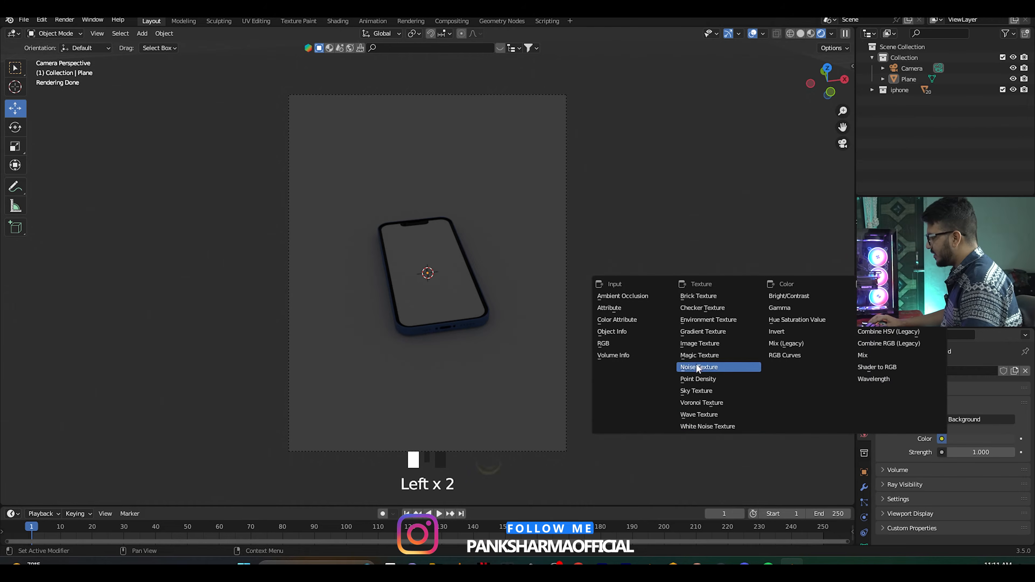
pyautogui.click(704, 319)
pyautogui.click(994, 452)
pyautogui.doubleClick(179, 201)
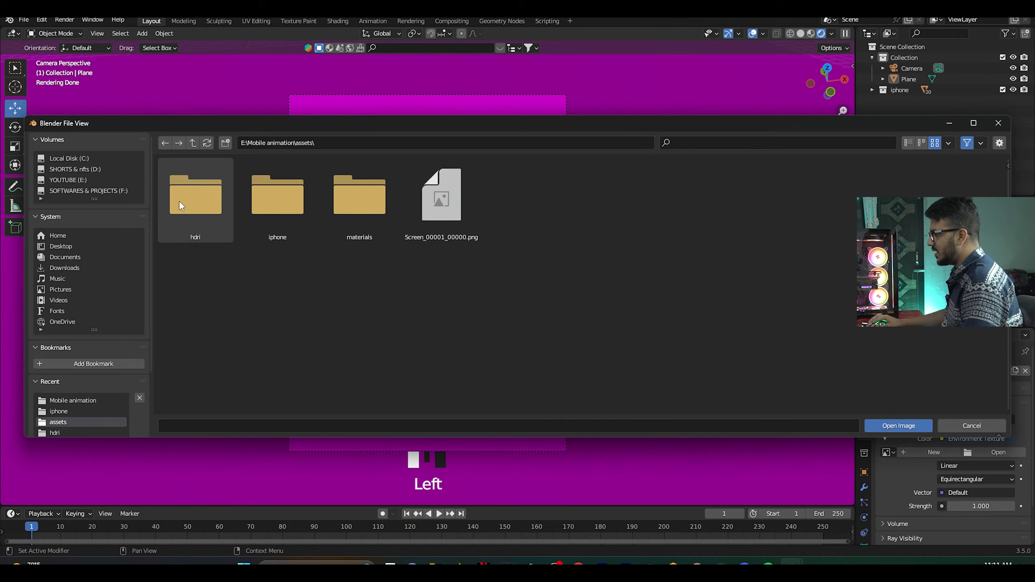
pyautogui.doubleClick(200, 199)
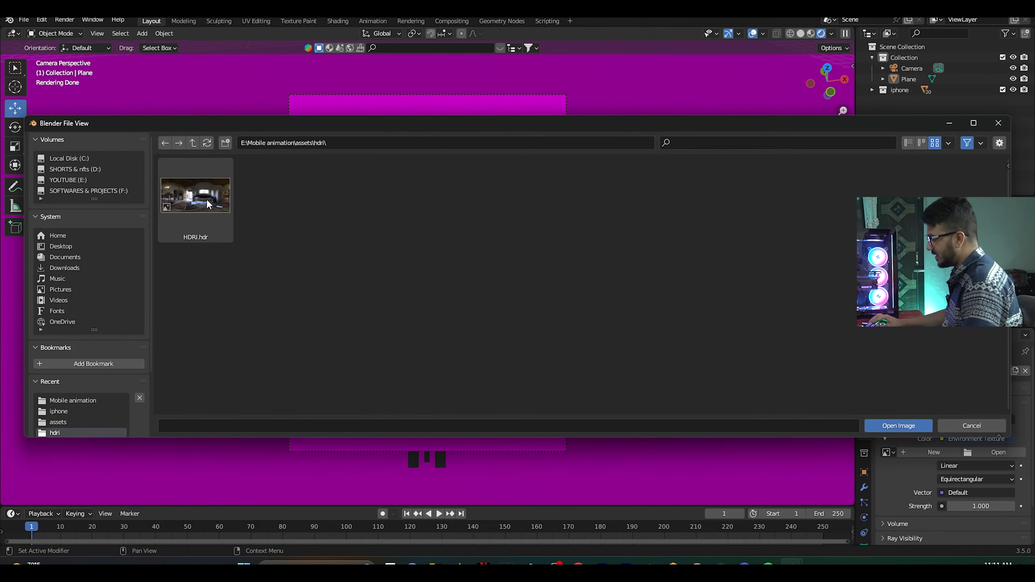
pyautogui.doubleClick(194, 206)
# - Raise the ground plane along Z by about 0.06 m to meet the phone's underside, and return to the camera view
pyautogui.moveTo(661, 201); pyautogui.dragTo(693, 259, button='middle')
pyautogui.scroll(2, 666, 257)
pyautogui.scroll(1, 688, 276)
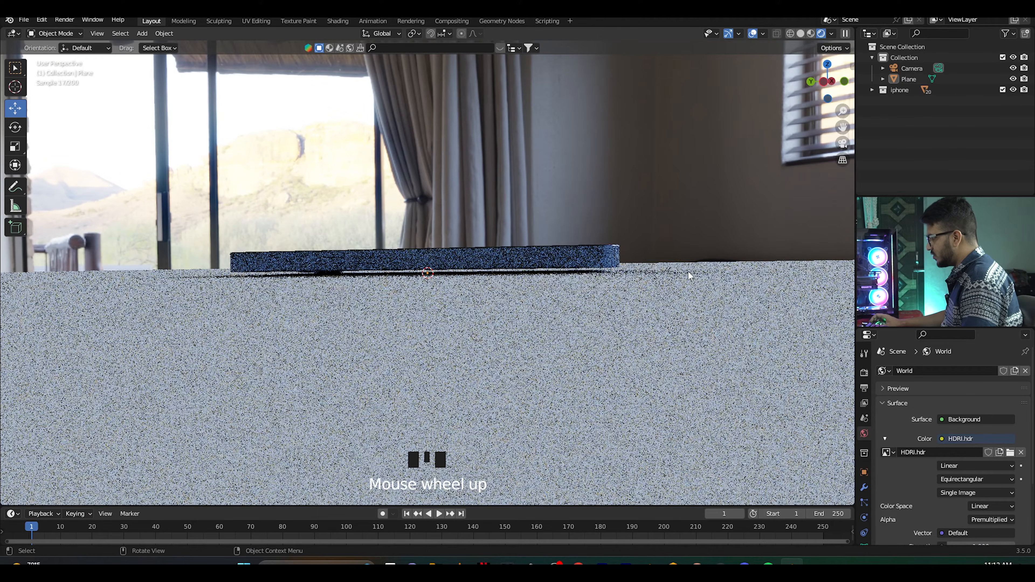
pyautogui.click(737, 288)
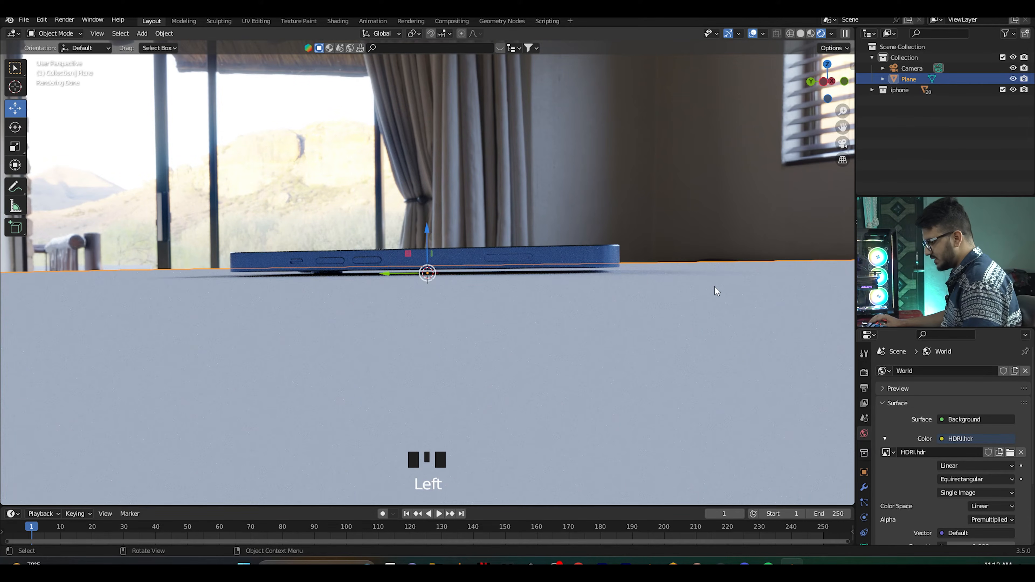
pyautogui.press('g')
pyautogui.press('z')
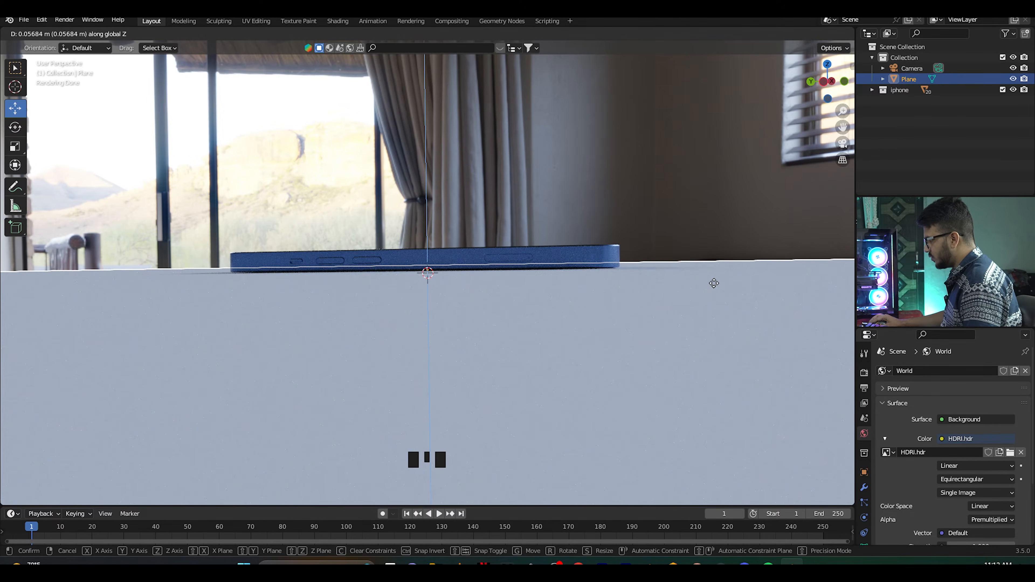
pyautogui.click(711, 282)
pyautogui.click(699, 195)
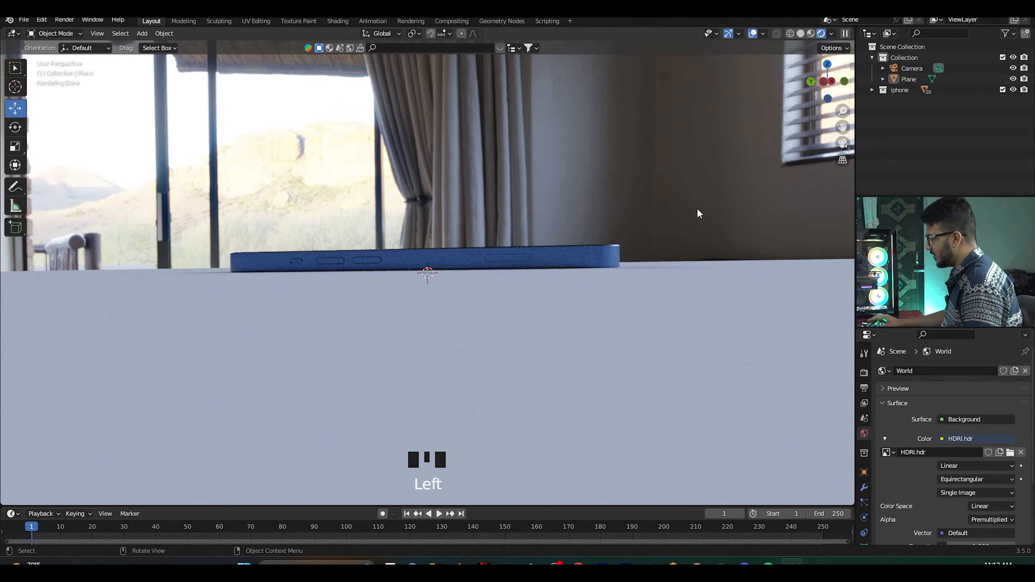
pyautogui.moveTo(666, 272); pyautogui.dragTo(582, 308, button='middle')
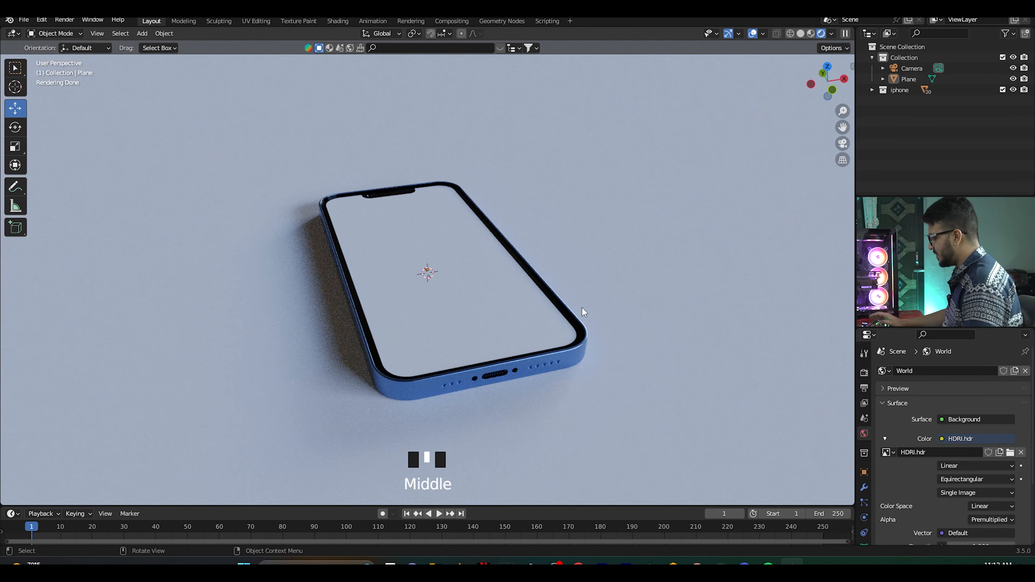
pyautogui.press('KP_0')
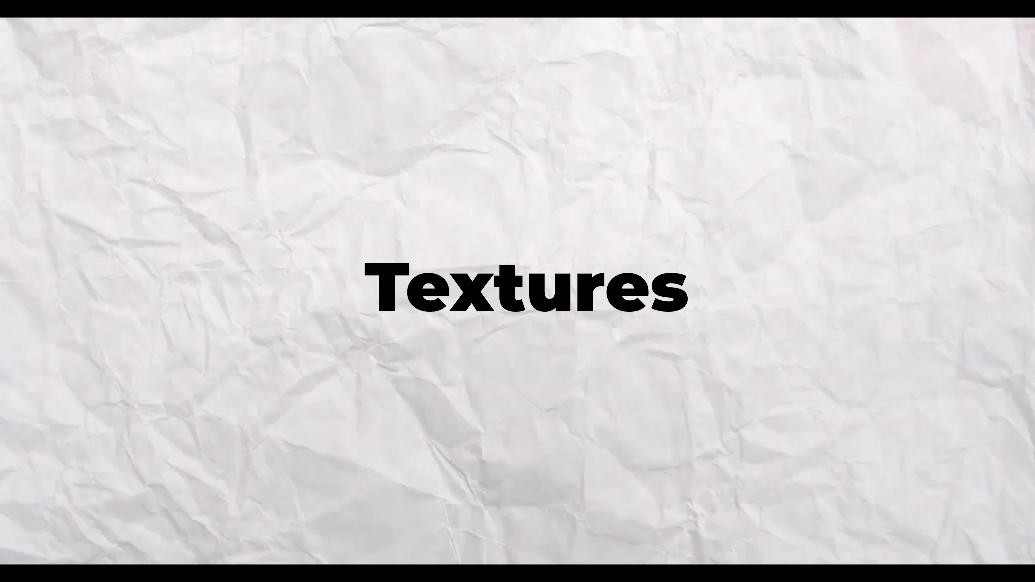
# - Select the ground plane, search the BlenderKit materials for "marble", and apply the Marble 7 material to it
pyautogui.scroll(-4, 651, 220)
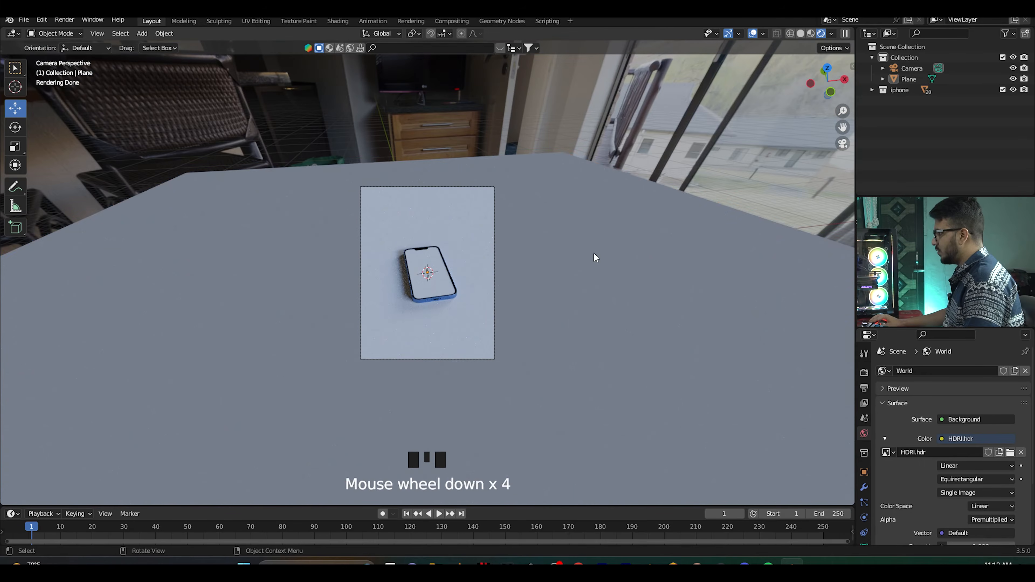
pyautogui.click(606, 246)
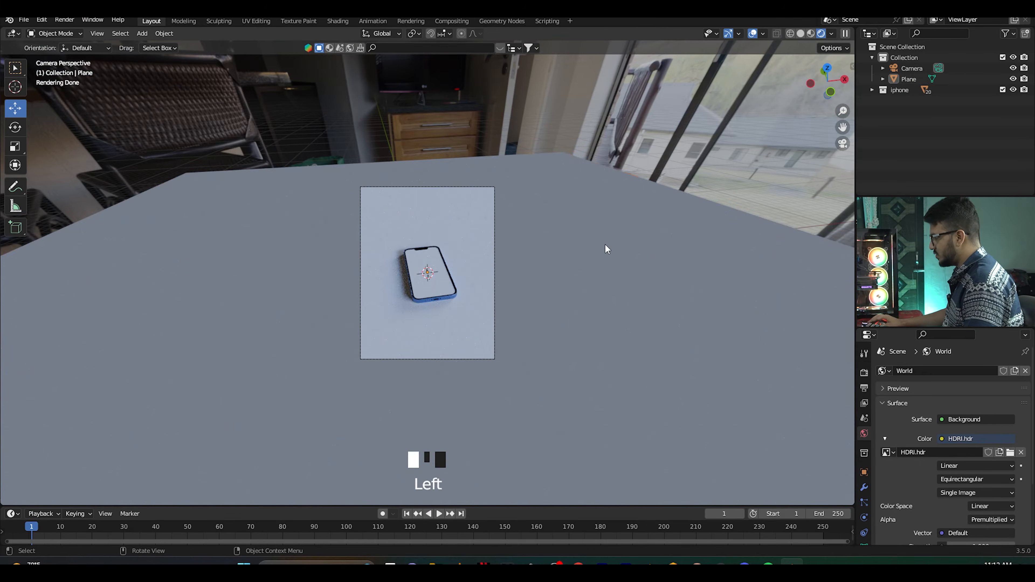
pyautogui.press('n')
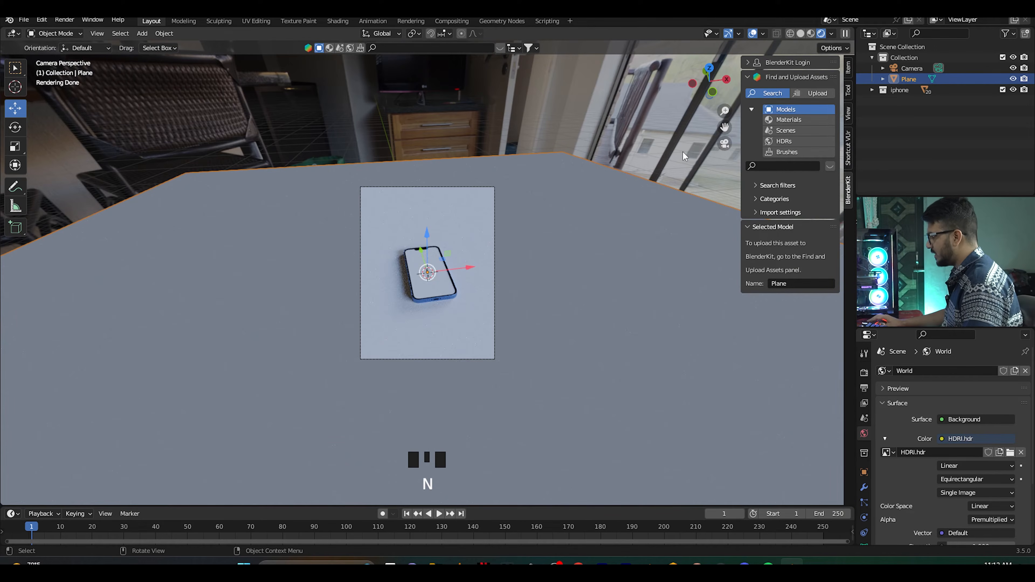
pyautogui.click(790, 124)
pyautogui.click(422, 49)
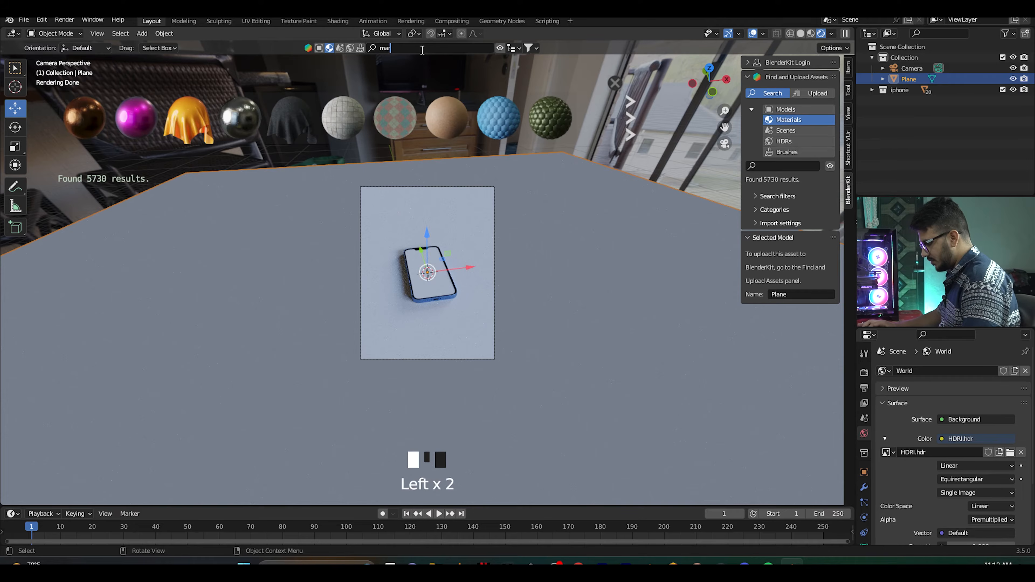
pyautogui.write('marble')
pyautogui.press('Return')
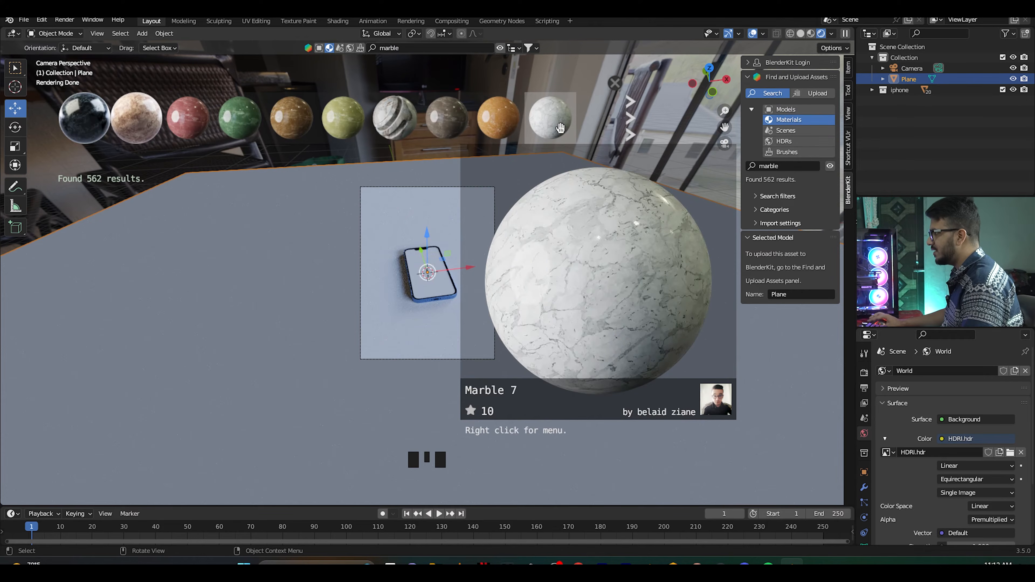
pyautogui.click(561, 128)
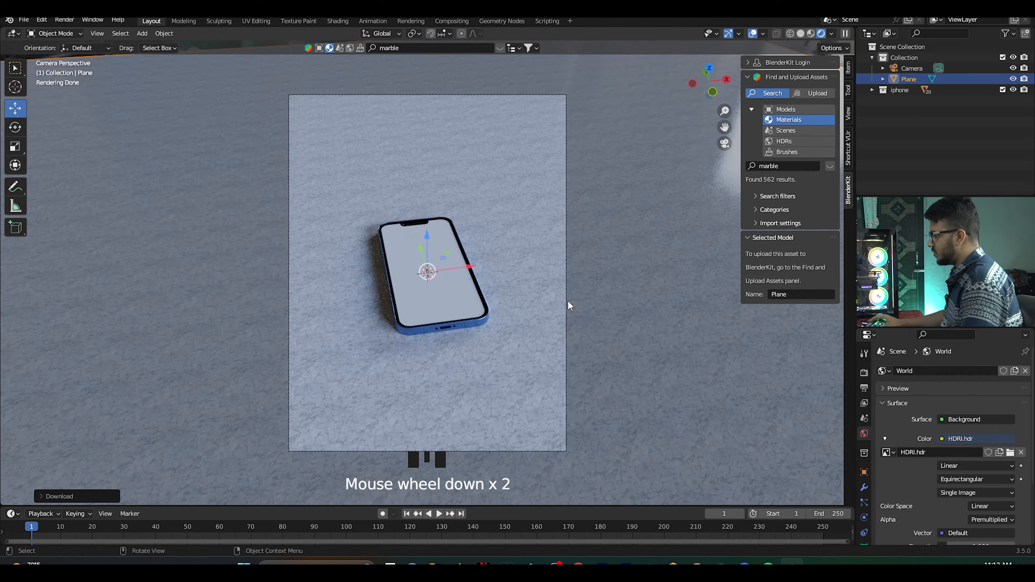
pyautogui.scroll(-1, 568, 302)
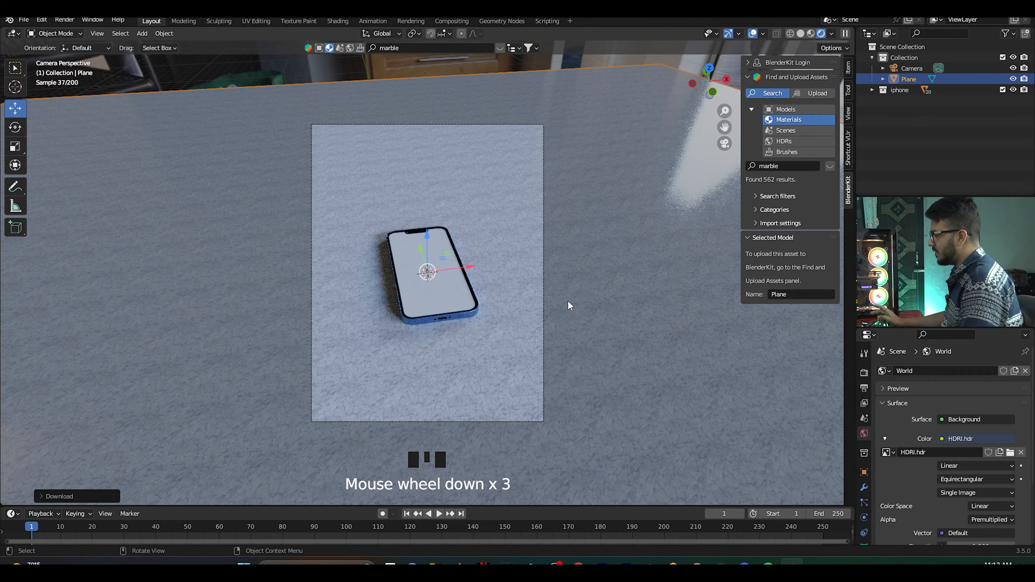
pyautogui.scroll(3, 569, 305)
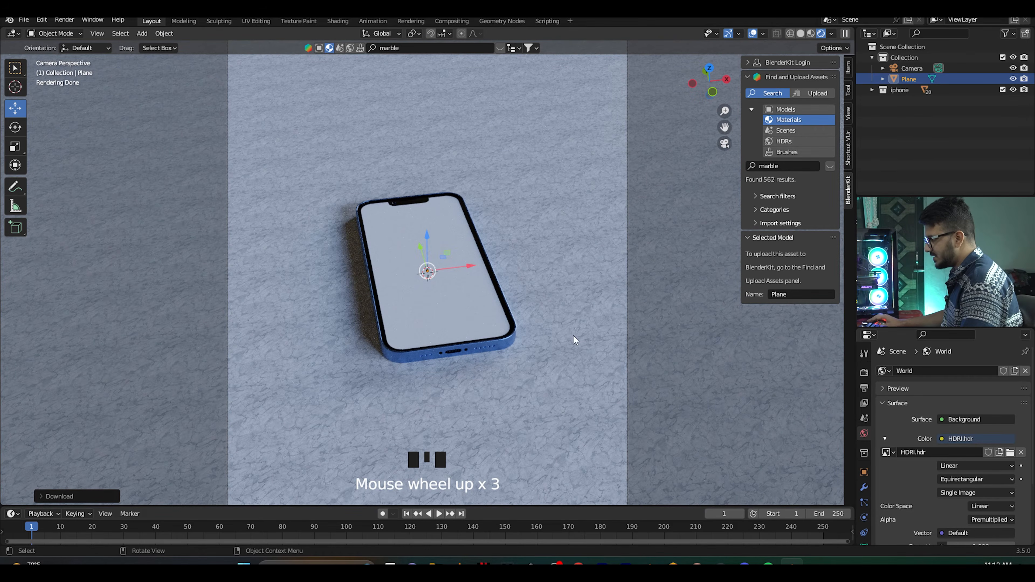
pyautogui.scroll(-3, 508, 385)
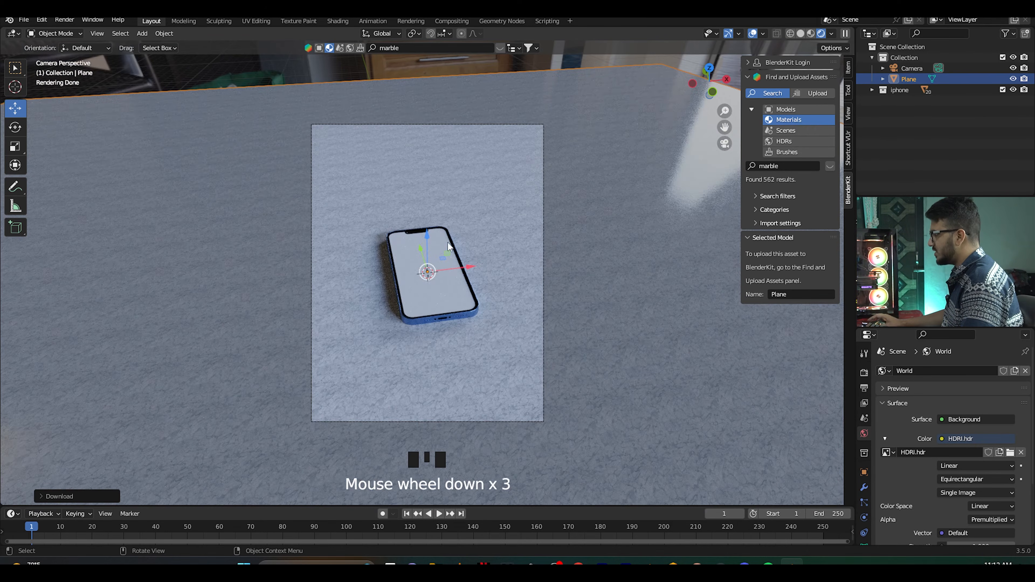
# - Split the 3D viewport into two side-by-side areas and make the new one a Shader Editor
pyautogui.rightClick(846, 47)
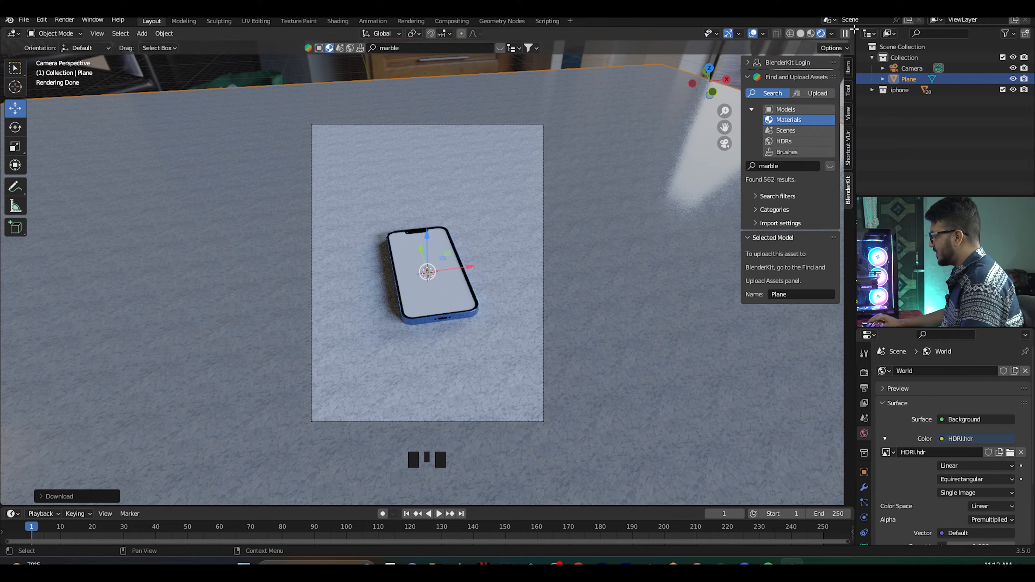
pyautogui.moveTo(851, 28); pyautogui.dragTo(438, 40)
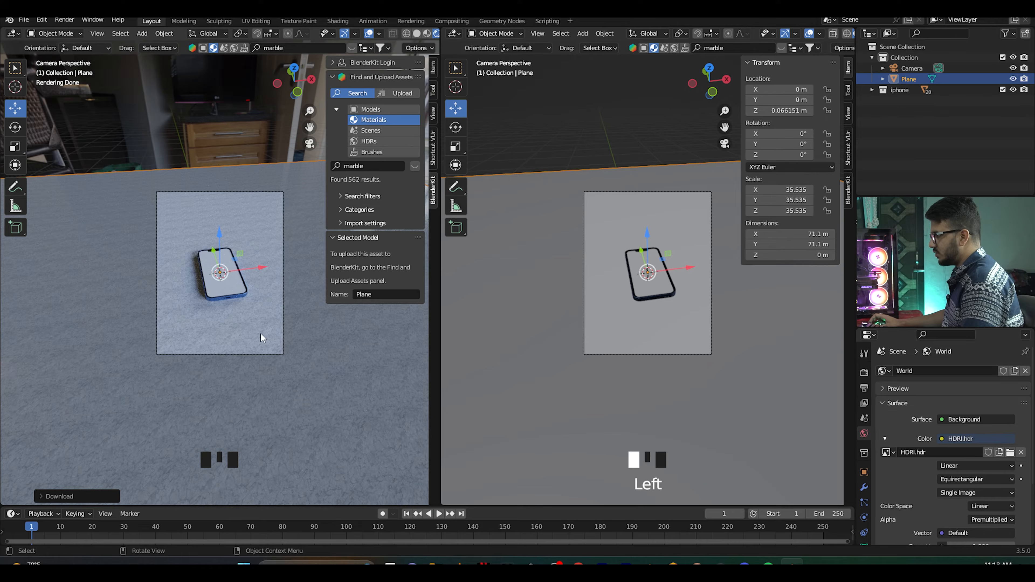
pyautogui.scroll(3, 261, 338)
pyautogui.click(454, 33)
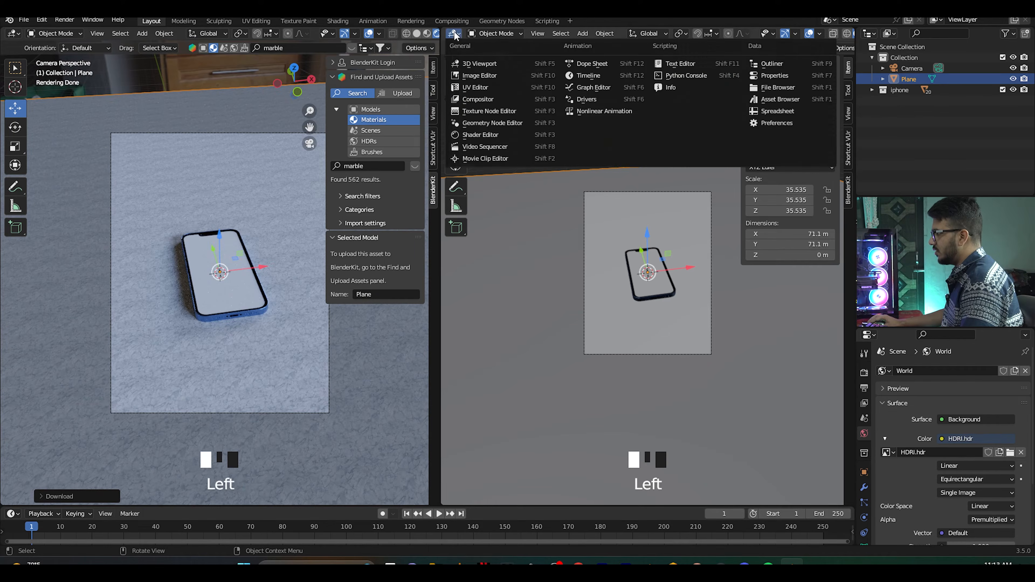
pyautogui.click(482, 139)
# - Delete the Vector Transform and mapping group nodes that feed the Marble 7 material's two image textures
pyautogui.moveTo(579, 301); pyautogui.dragTo(594, 135, button='middle')
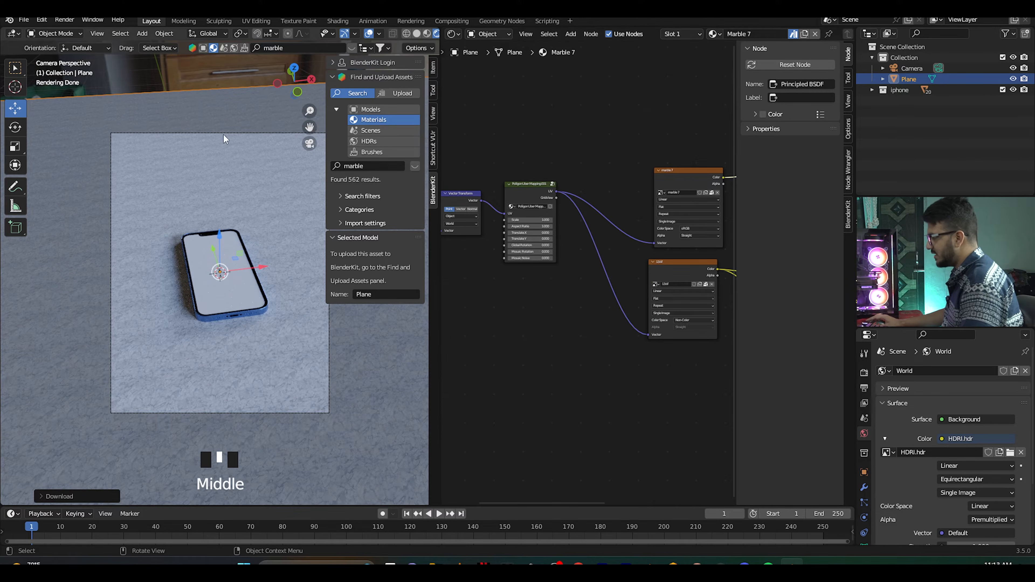
pyautogui.scroll(-6, 635, 289)
pyautogui.moveTo(675, 324); pyautogui.dragTo(708, 337, button='middle')
pyautogui.scroll(5, 648, 383)
pyautogui.moveTo(627, 291); pyautogui.dragTo(659, 271, button='middle')
pyautogui.moveTo(655, 186); pyautogui.dragTo(476, 335)
pyautogui.press('Delete')
# - Add linked Texture Coordinate and Mapping nodes to the marble 7 image texture using Node Wrangler
pyautogui.moveTo(663, 351); pyautogui.dragTo(574, 342, button='middle')
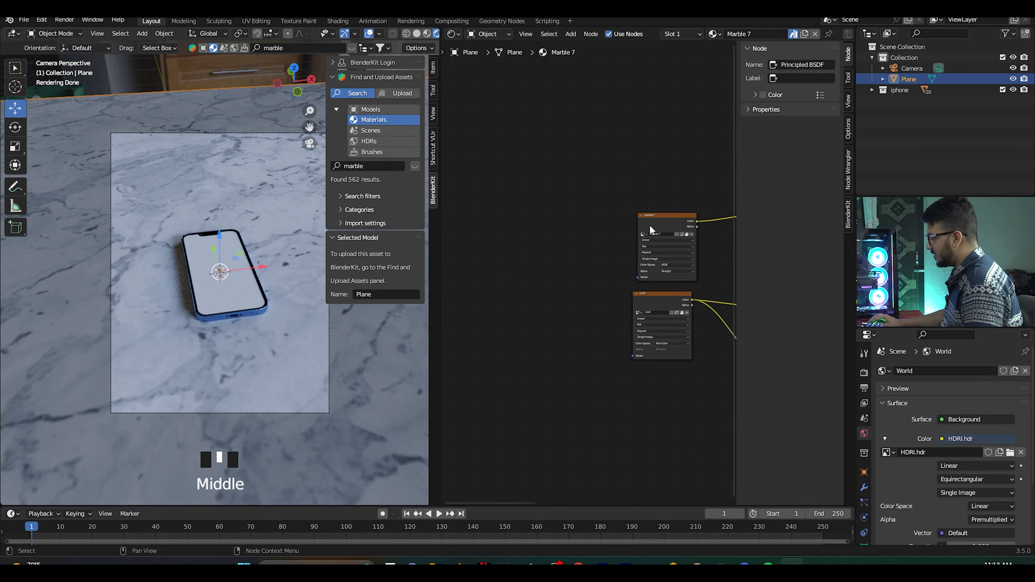
pyautogui.scroll(6, 651, 230)
pyautogui.moveTo(663, 231); pyautogui.dragTo(587, 262, button='middle')
pyautogui.click(665, 185)
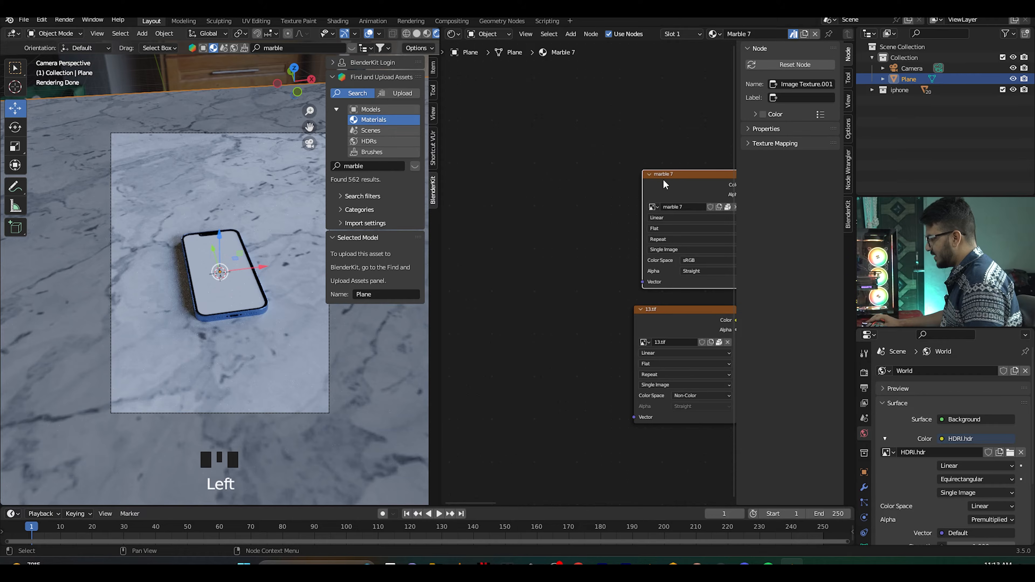
pyautogui.hotkey('ctrl', 't')
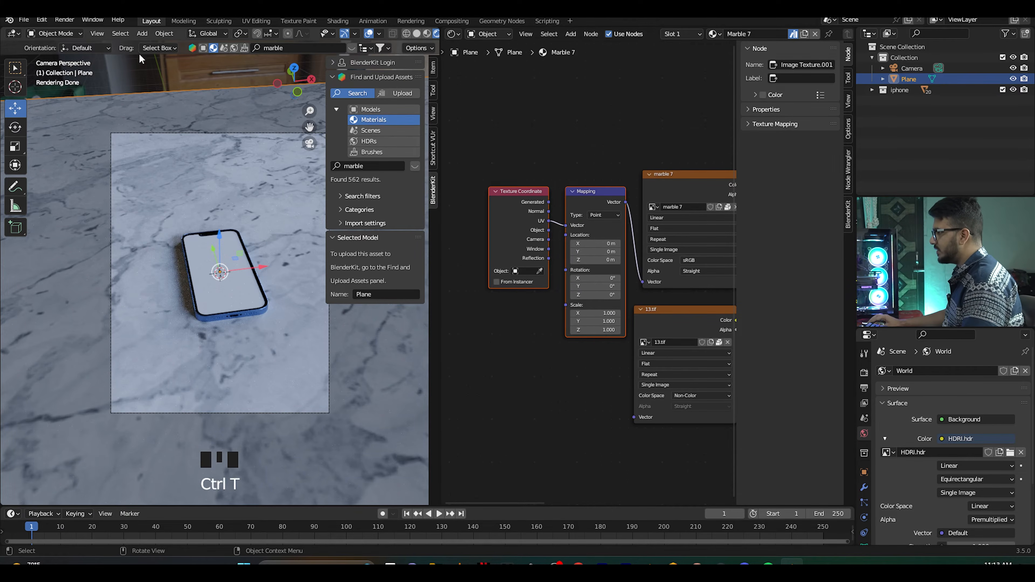
# - Look up the Node Wrangler add-on in the preferences by searching for "node", and check whether it is enabled
pyautogui.click(41, 20)
pyautogui.click(63, 174)
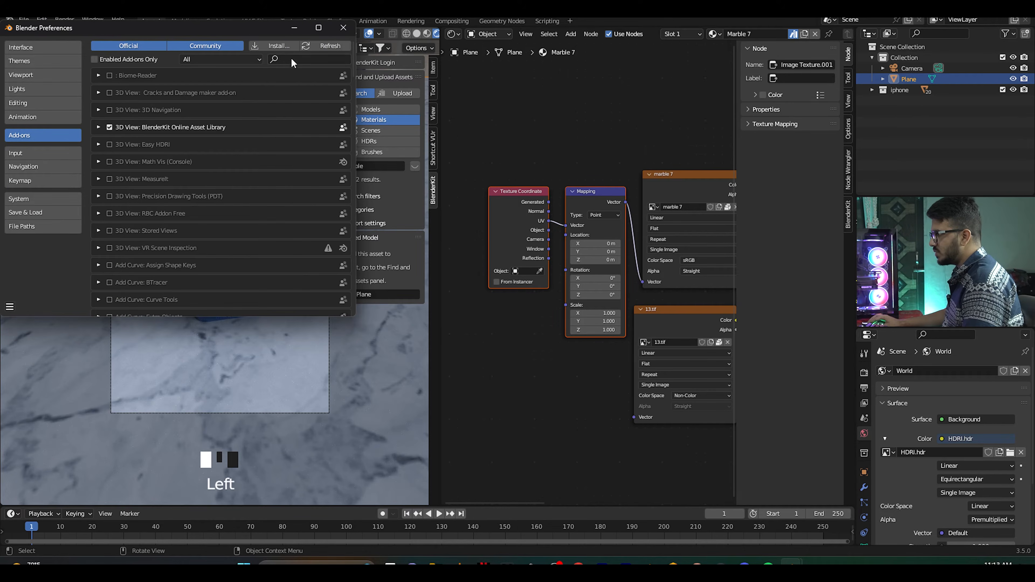
pyautogui.click(292, 61)
pyautogui.write('node')
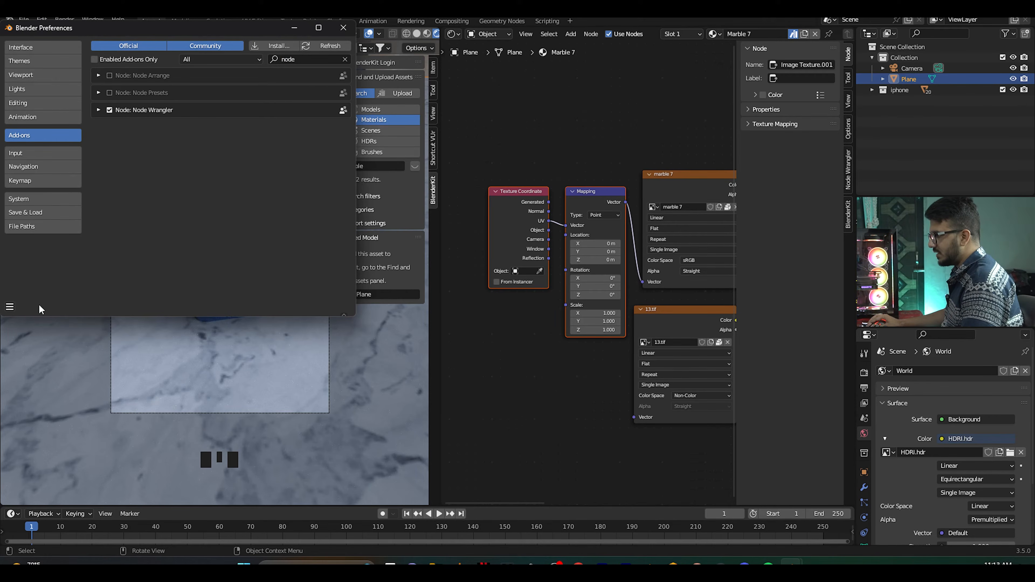
pyautogui.click(343, 27)
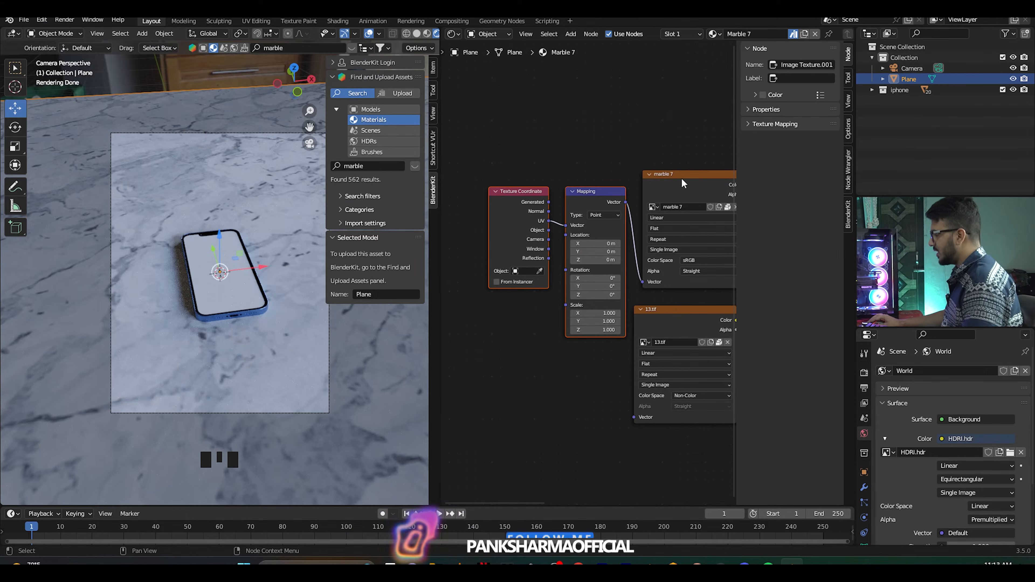
# - Connect the Mapping node's Vector output to the Vector input of the 13.tif image texture
pyautogui.hotkey('ctrl', 't')
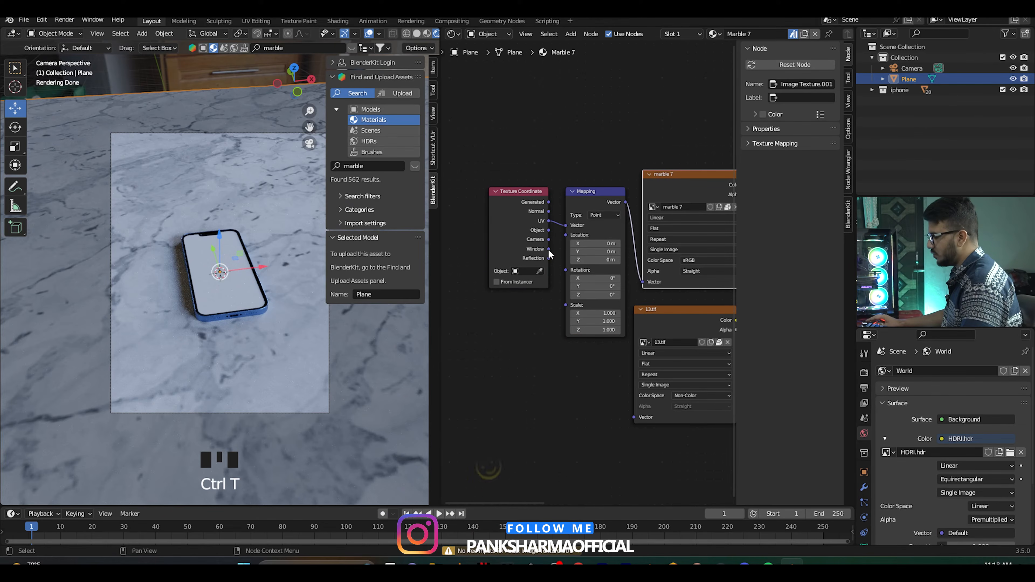
pyautogui.moveTo(587, 192); pyautogui.dragTo(633, 422)
pyautogui.scroll(4, 556, 387)
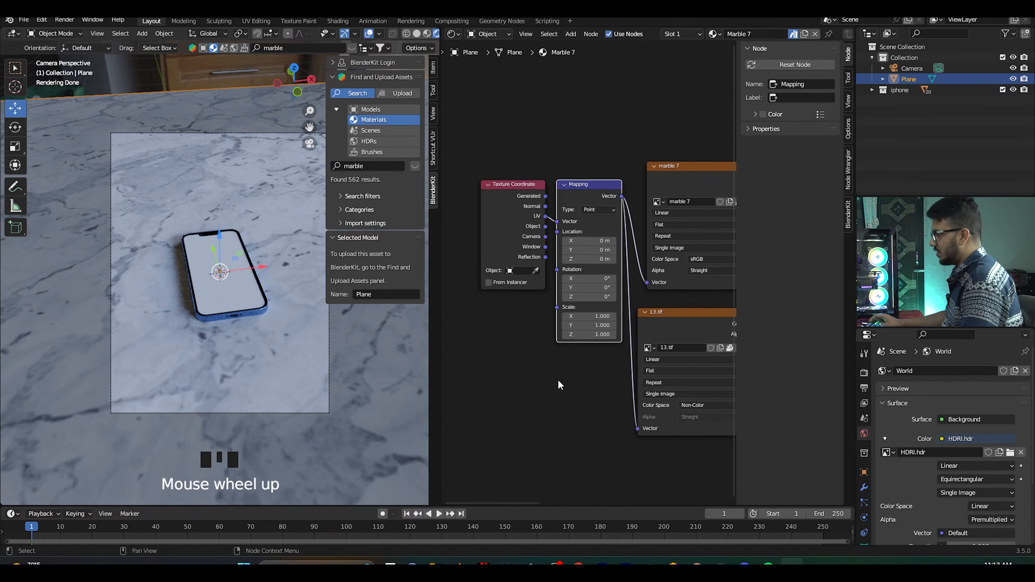
# - Set the marble Mapping node's X and Y scale to 5 and inspect the texture in the rendered view
pyautogui.click(595, 329)
pyautogui.write('5')
pyautogui.press('Return')
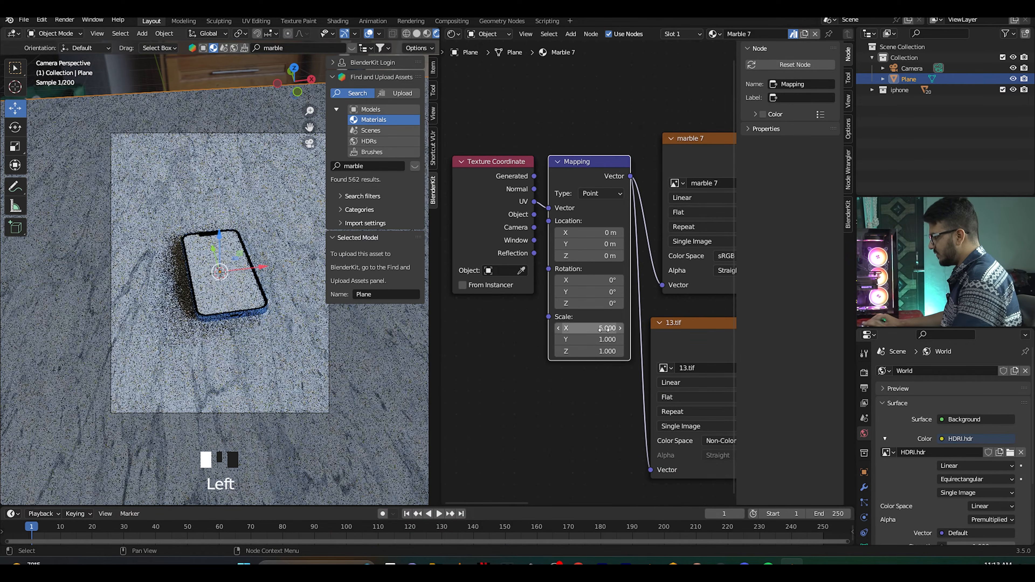
pyautogui.click(600, 339)
pyautogui.write('5')
pyautogui.press('Return')
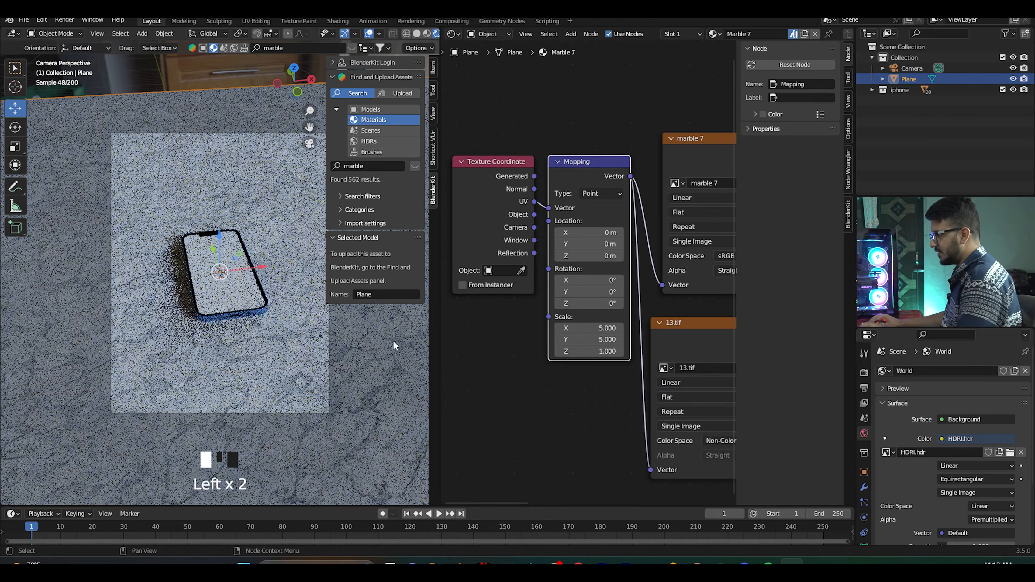
pyautogui.press('n')
pyautogui.scroll(2, 295, 267)
pyautogui.scroll(3, 296, 268)
pyautogui.scroll(-4, 295, 268)
pyautogui.scroll(-2, 294, 262)
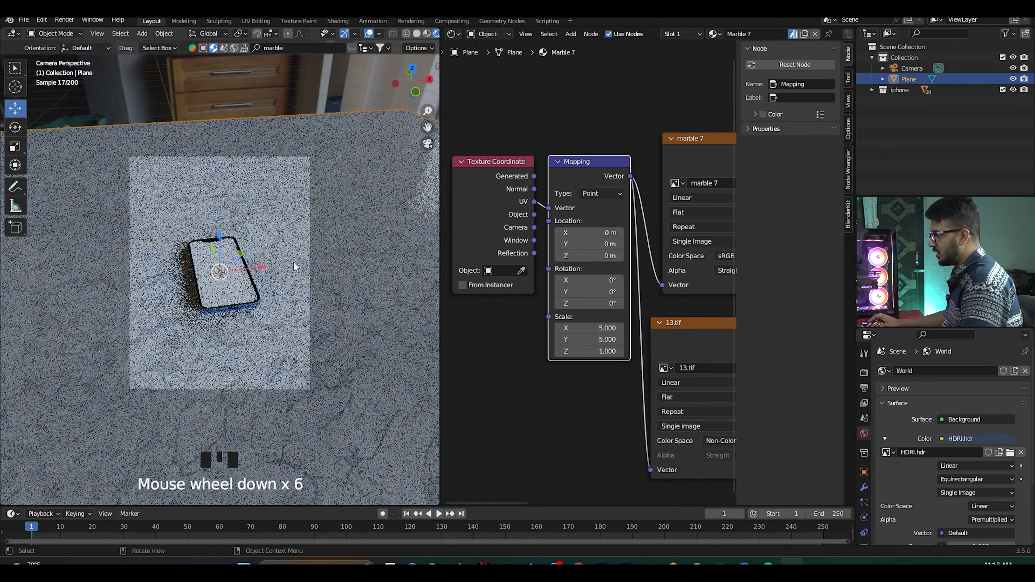
# - Switch the shader type to World and add linked Texture Coordinate and Mapping nodes to the HDRI.hdr environment texture
pyautogui.click(502, 35)
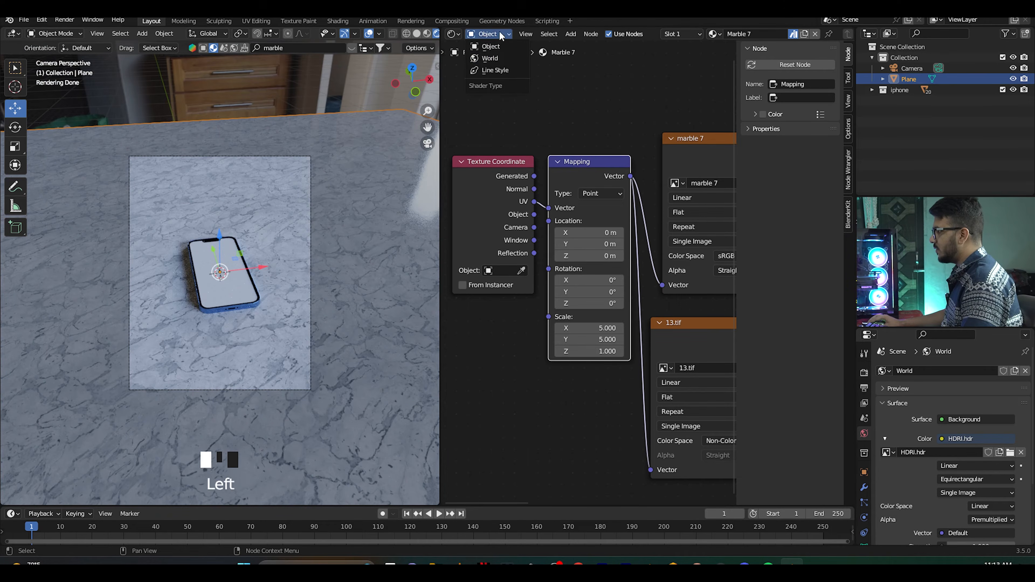
pyautogui.click(487, 62)
pyautogui.scroll(-6, 612, 211)
pyautogui.moveTo(648, 240); pyautogui.dragTo(489, 280, button='middle')
pyautogui.moveTo(610, 277); pyautogui.dragTo(627, 334, button='middle')
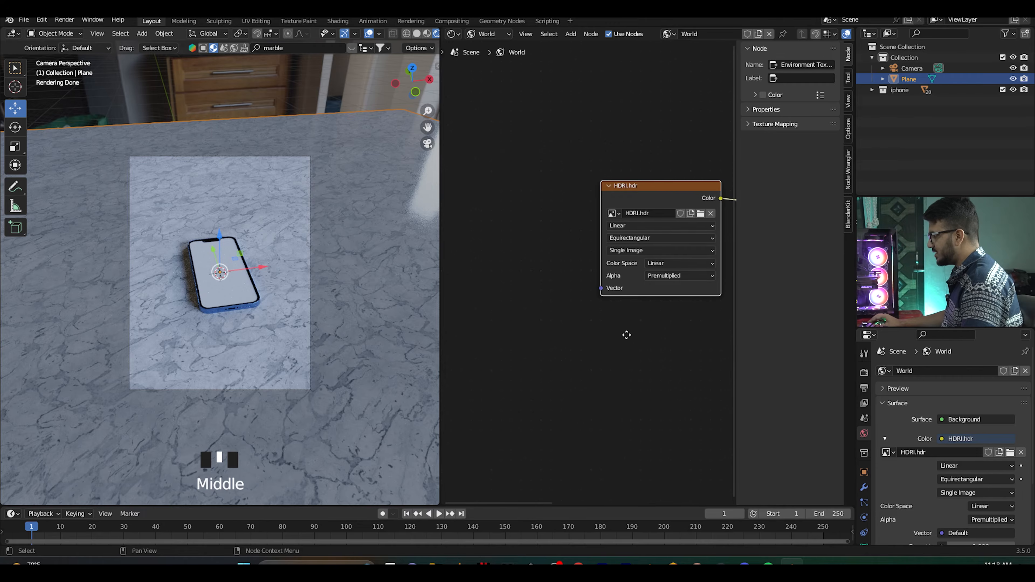
pyautogui.click(641, 187)
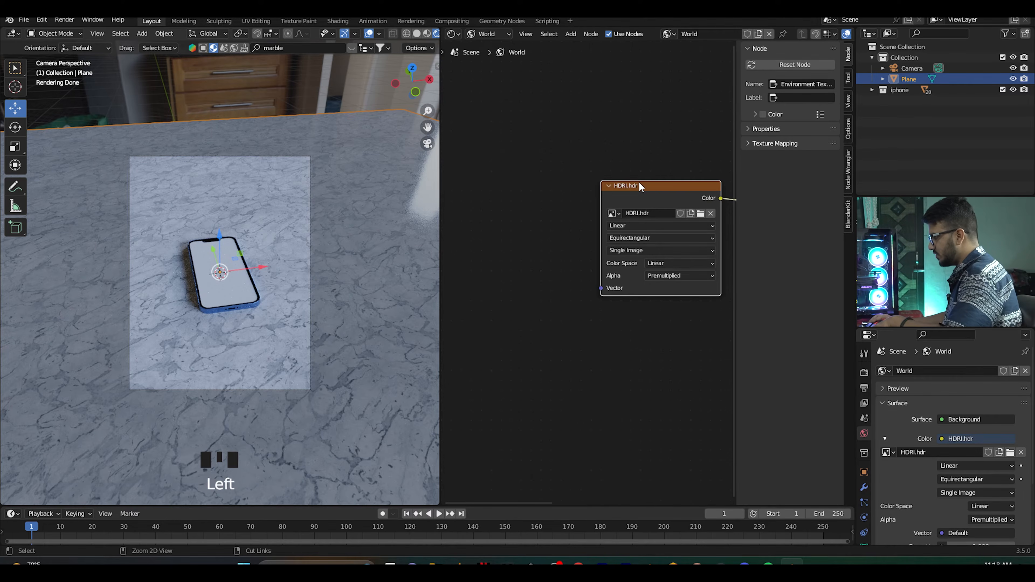
pyautogui.hotkey('ctrl', 't')
# - Set the HDRI Mapping node's Z rotation to 248° to reposition the window reflections on the marble
pyautogui.moveTo(575, 348); pyautogui.dragTo(623, 298, button='middle')
pyautogui.scroll(4, 661, 322)
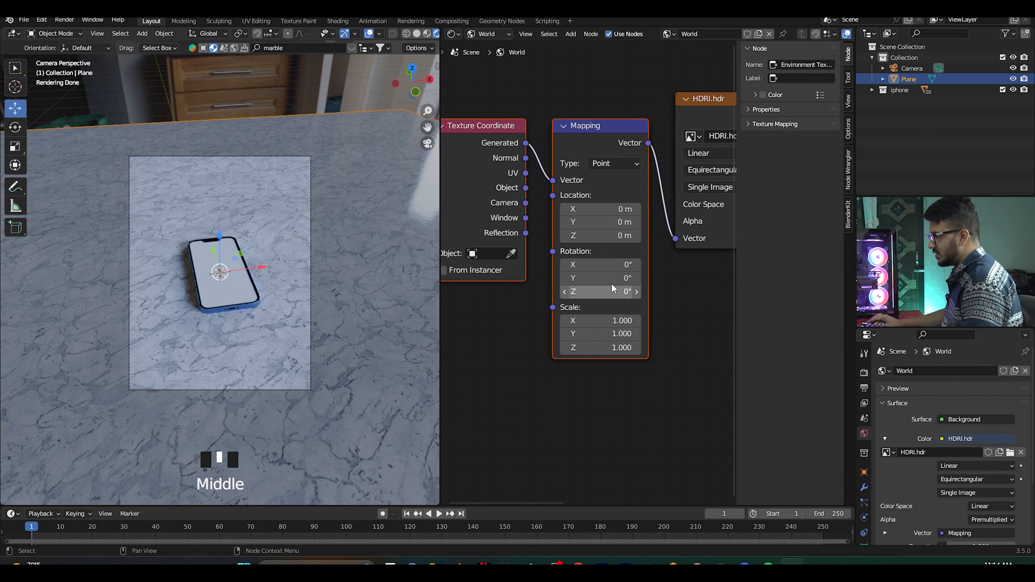
pyautogui.moveTo(601, 291); pyautogui.dragTo(550, 291)
pyautogui.scroll(4, 365, 357)
pyautogui.scroll(-2, 256, 150)
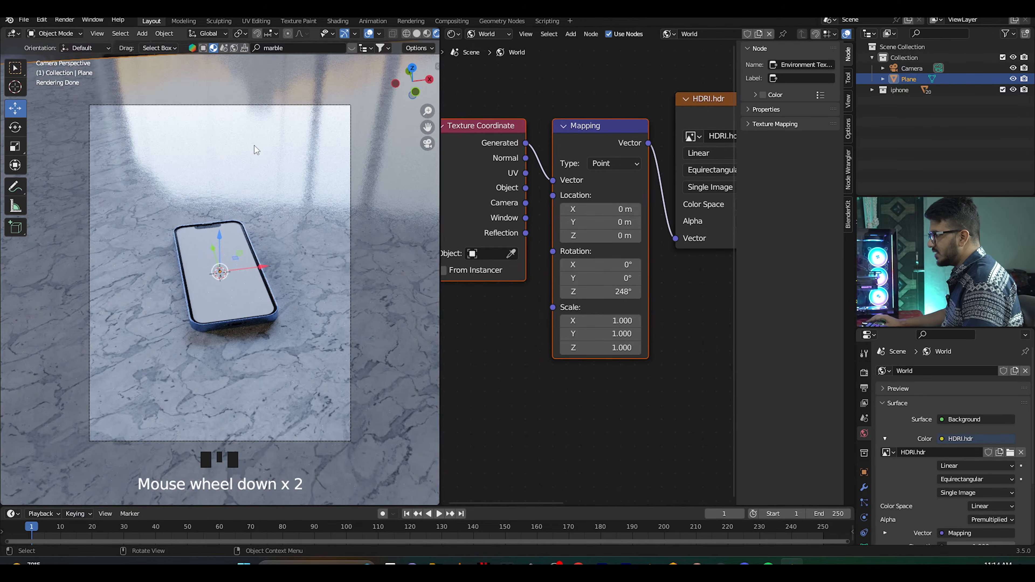
# - Select the camera, lock it to the view, reframe the phone from a slightly lower angle, and unlock it again
pyautogui.click(256, 108)
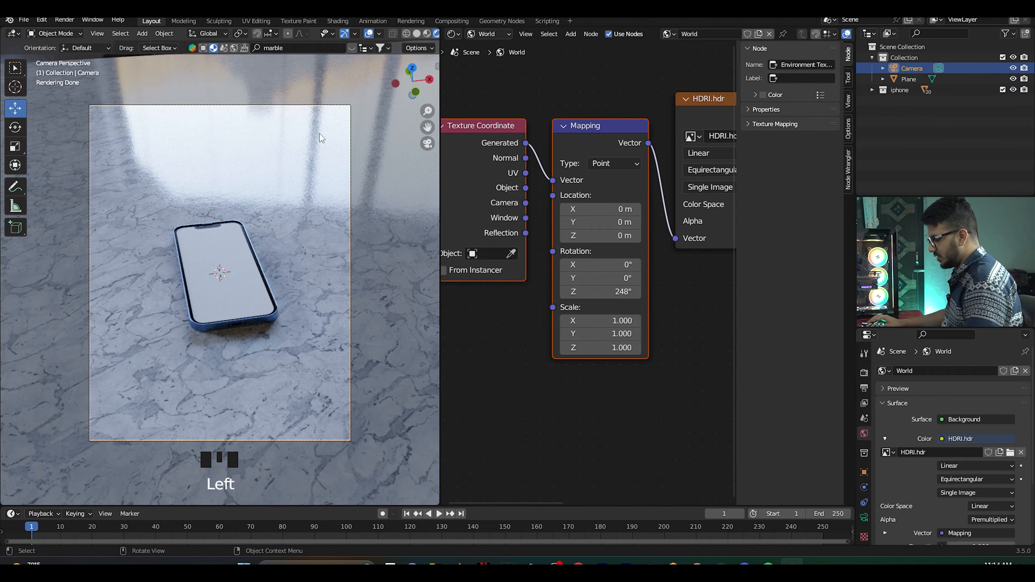
pyautogui.press('n')
pyautogui.click(431, 111)
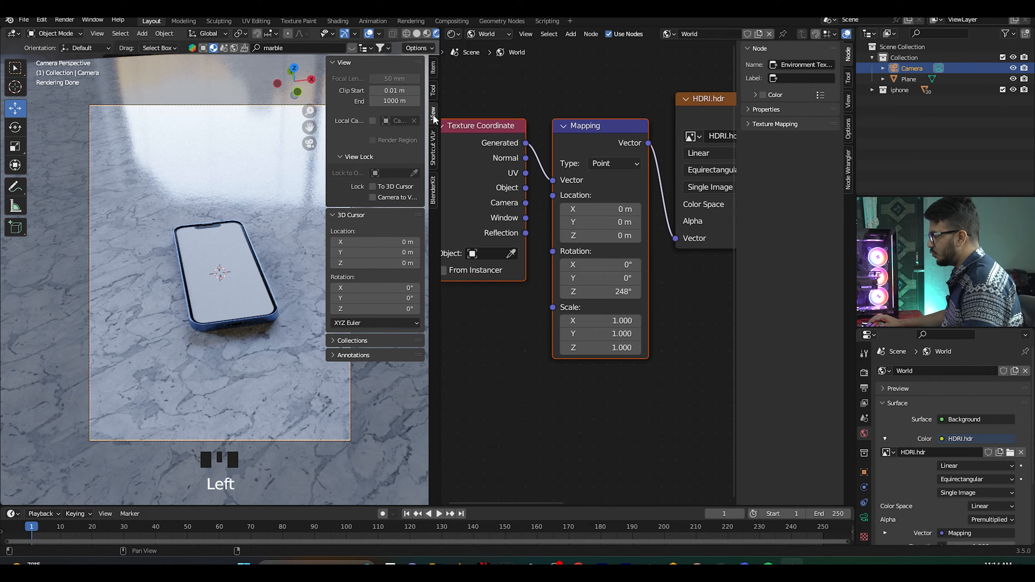
pyautogui.click(372, 197)
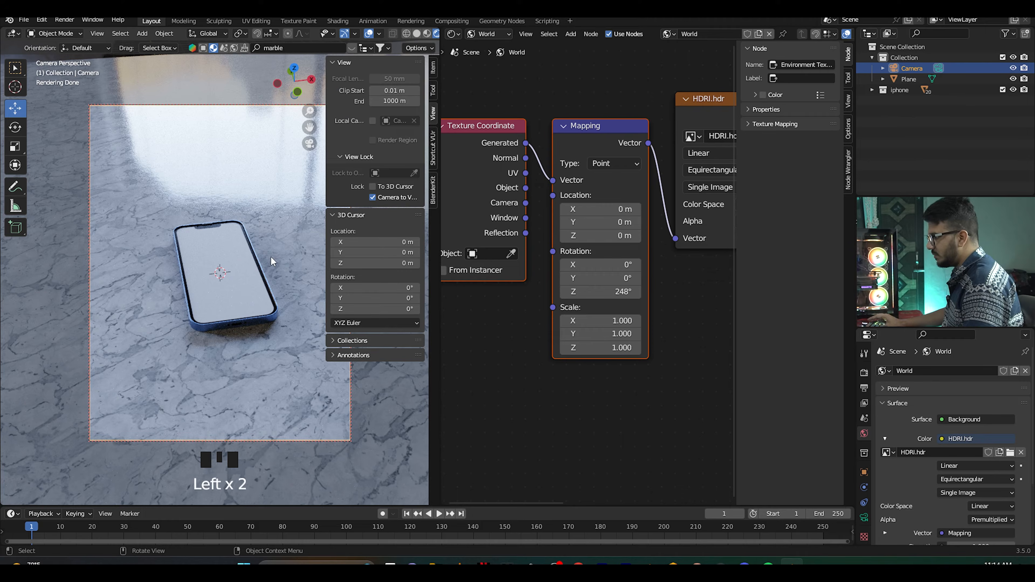
pyautogui.moveTo(270, 255); pyautogui.dragTo(271, 248, button='middle')
pyautogui.scroll(1, 271, 247)
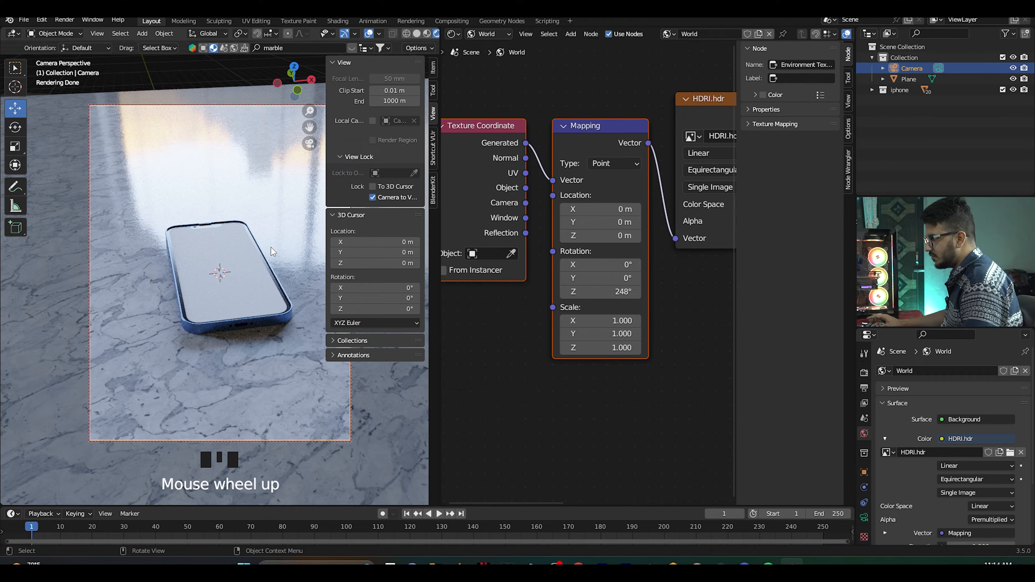
pyautogui.moveTo(271, 247); pyautogui.dragTo(269, 252, button='middle')
pyautogui.click(372, 197)
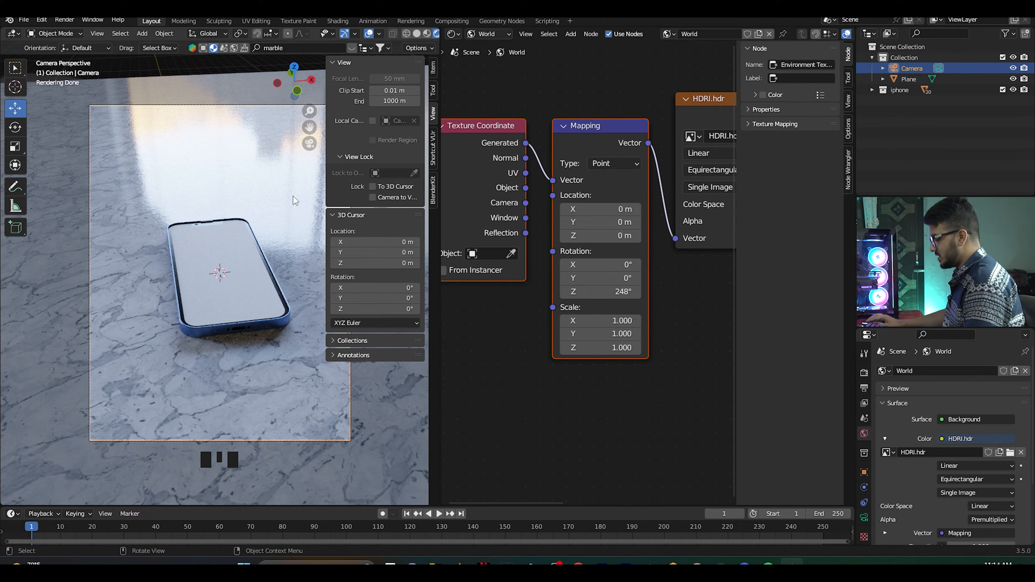
pyautogui.press('n')
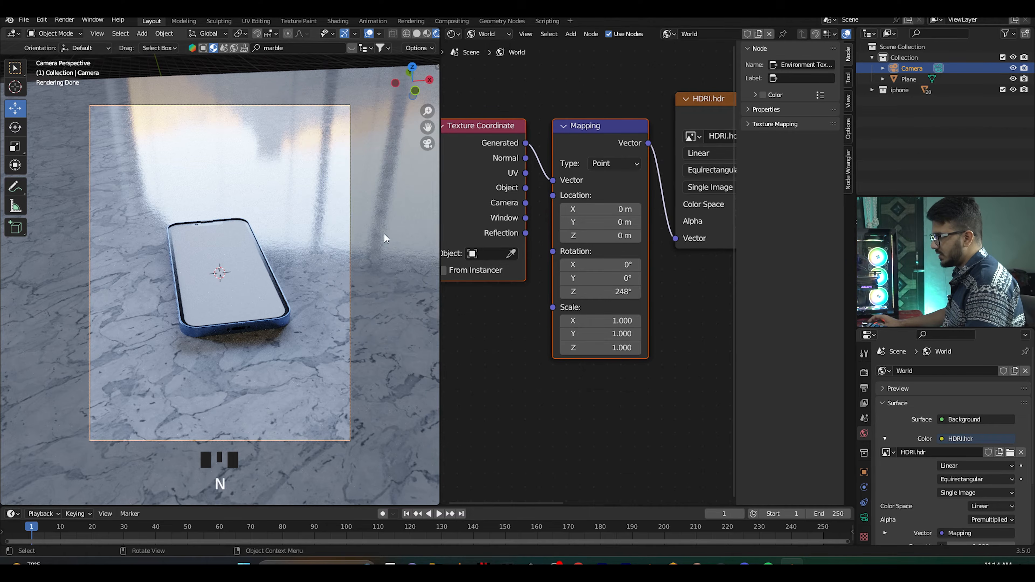
# - Select the phone's screen plane and switch the shader type to Object to show its Principled BSDF material
pyautogui.scroll(2, 384, 234)
pyautogui.scroll(-2, 383, 233)
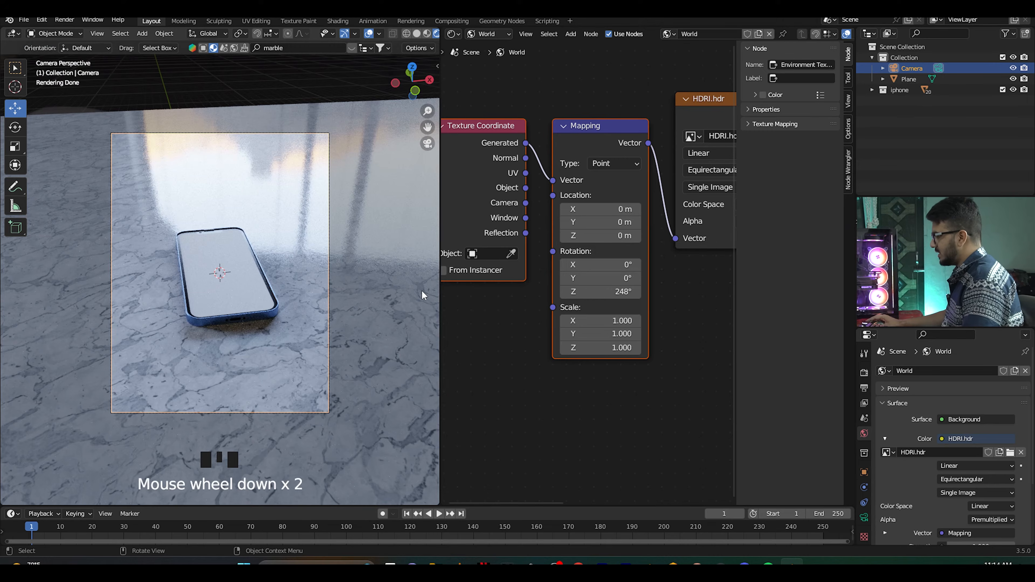
pyautogui.click(244, 298)
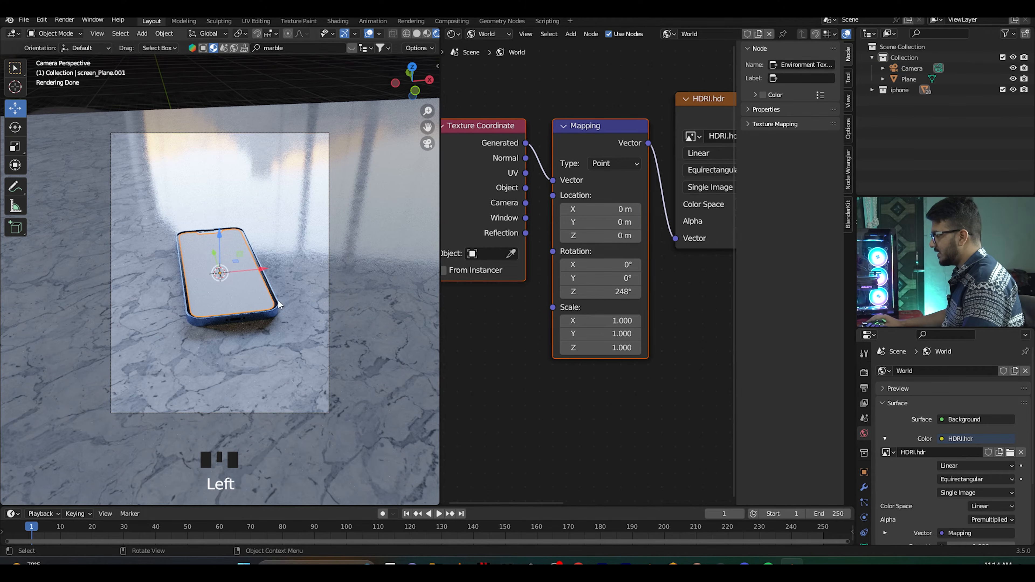
pyautogui.moveTo(485, 34); pyautogui.dragTo(491, 51)
pyautogui.scroll(-5, 634, 331)
pyautogui.moveTo(671, 311); pyautogui.dragTo(424, 291, button='middle')
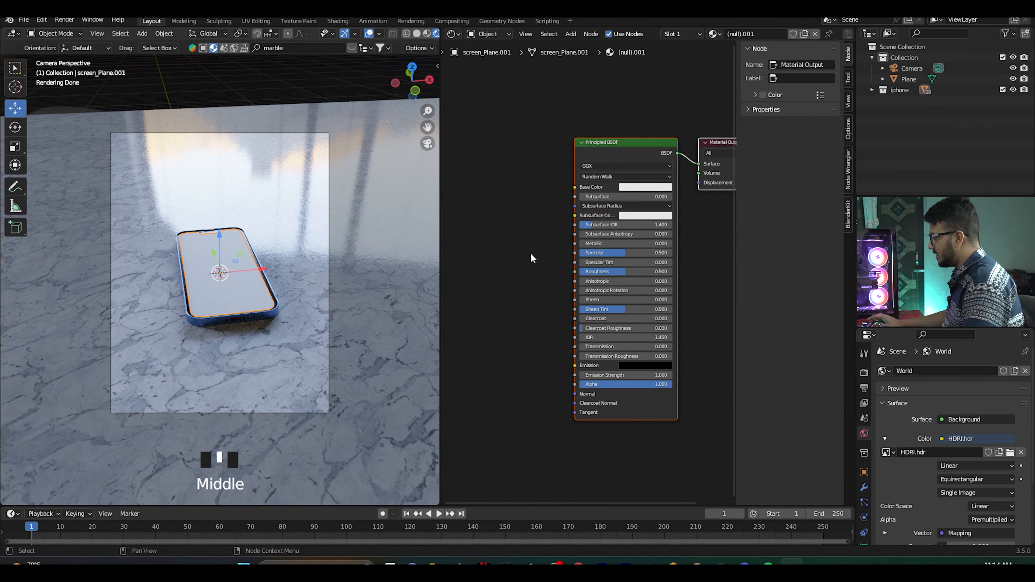
pyautogui.scroll(-1, 552, 301)
pyautogui.moveTo(553, 306); pyautogui.dragTo(577, 239, button='middle')
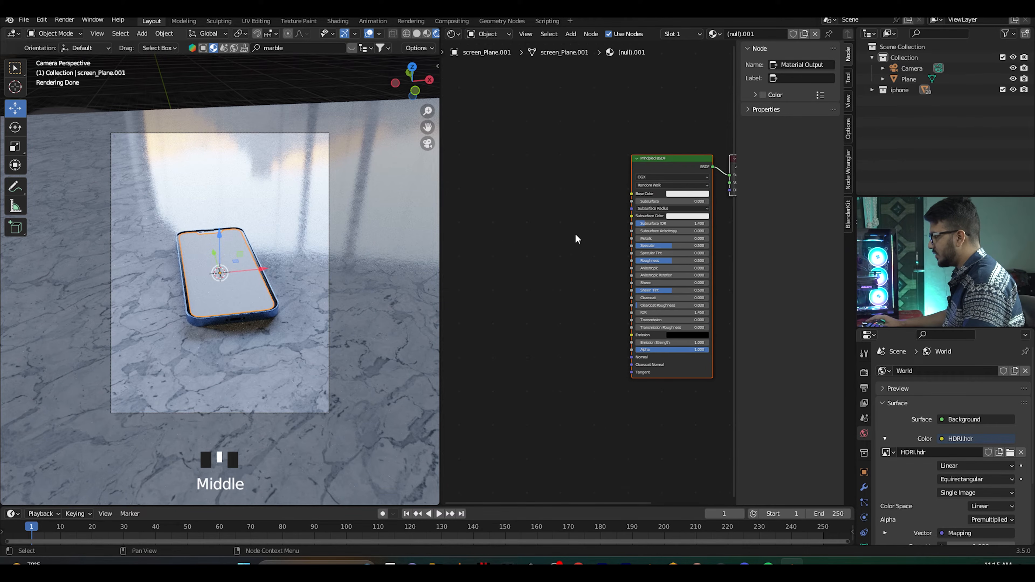
# - Add linked Texture Coordinate, Mapping and Image Texture nodes to the base color of the screen's Principled BSDF
pyautogui.click(575, 264)
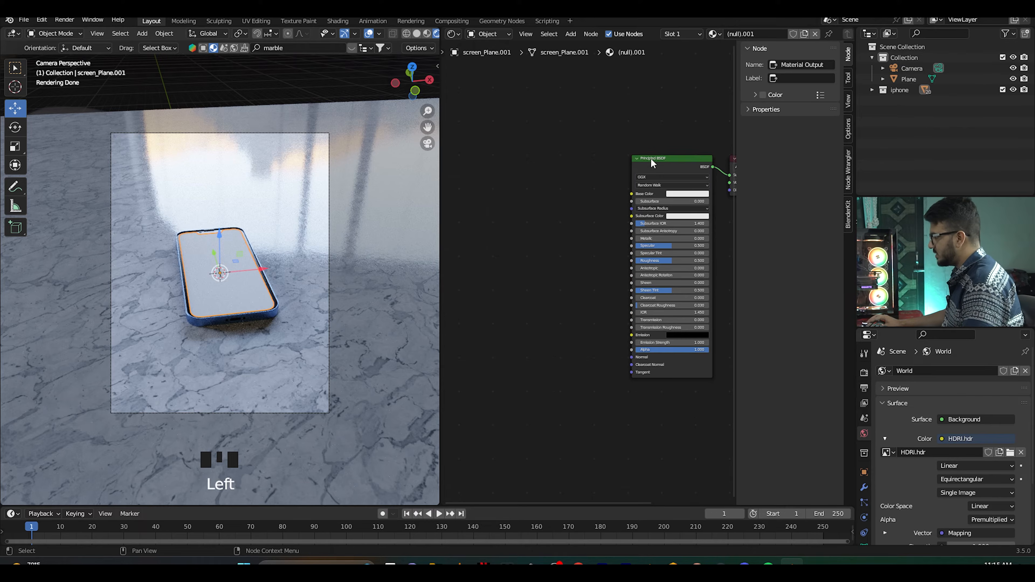
pyautogui.scroll(1, 652, 164)
pyautogui.moveTo(655, 148); pyautogui.dragTo(643, 152, button='middle')
pyautogui.click(644, 151)
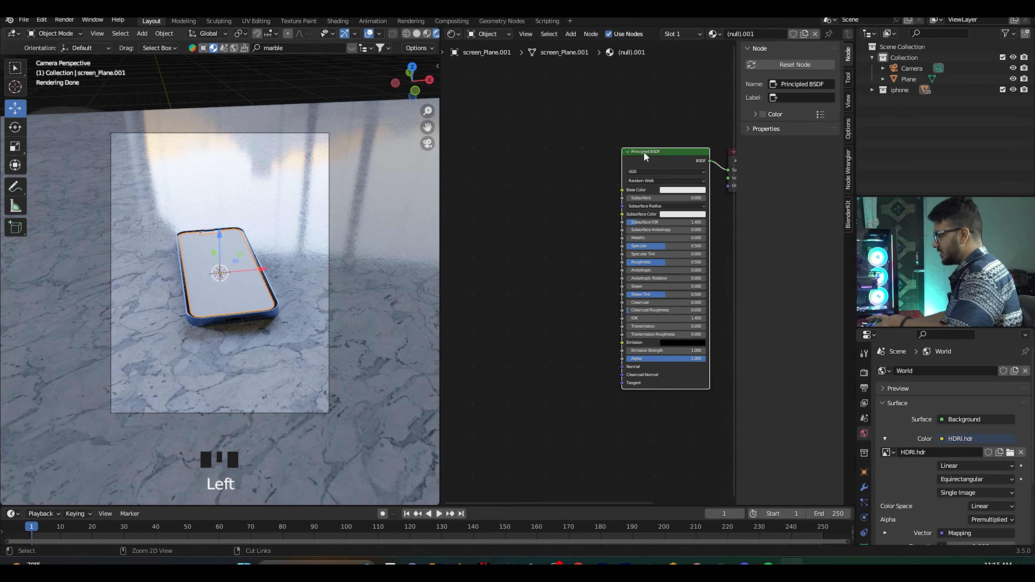
pyautogui.hotkey('ctrl', 't')
pyautogui.moveTo(612, 303); pyautogui.dragTo(658, 319, button='middle')
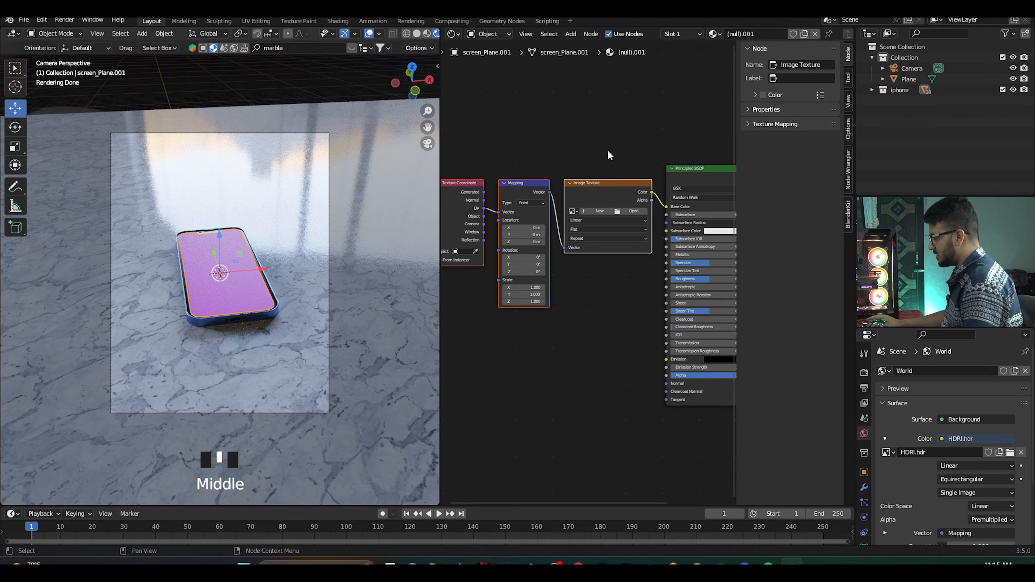
# - Load Screen_00001_00000.png into the screen material's Image Texture node and inspect it on the phone
pyautogui.click(632, 212)
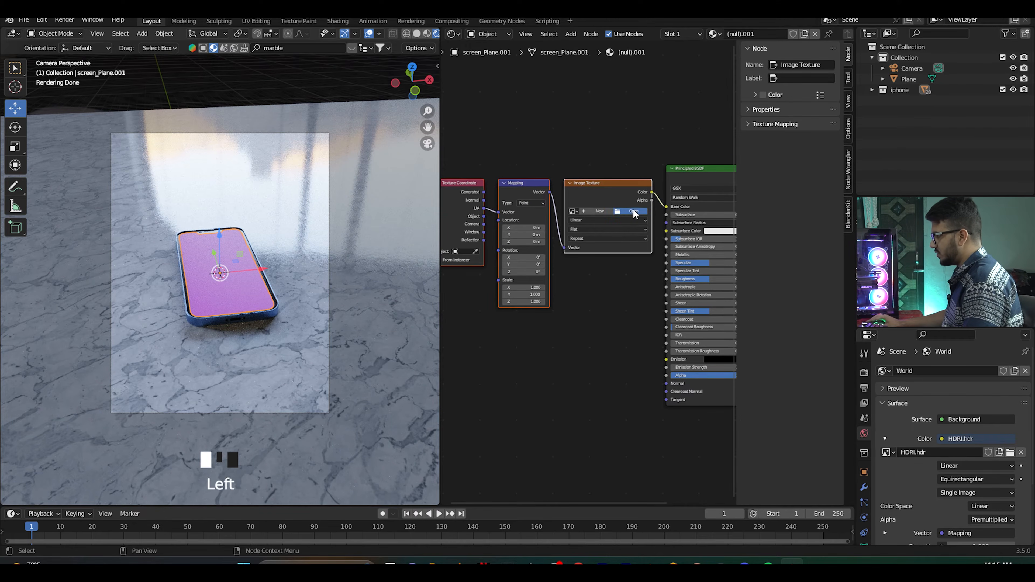
pyautogui.doubleClick(196, 206)
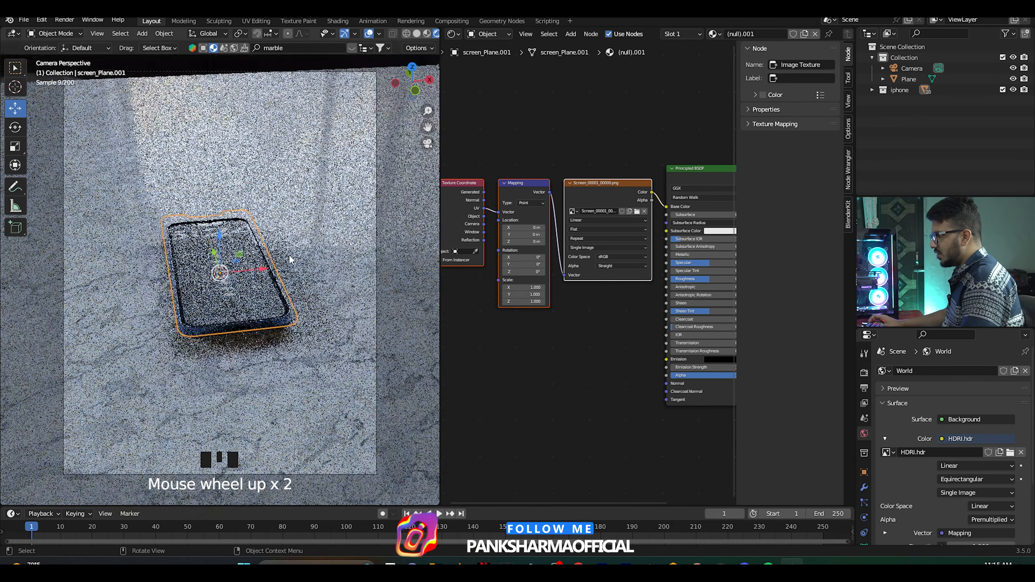
pyautogui.scroll(5, 270, 211)
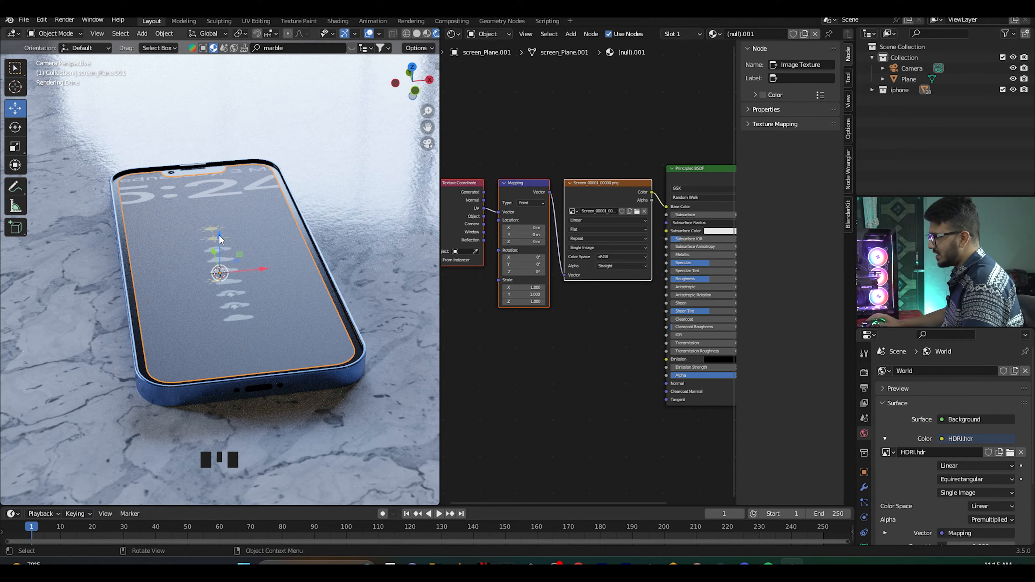
# - In the UV Editing workspace, scale all screen UVs uniformly to the image's height and about 2.16 along X to fill its width
pyautogui.click(248, 24)
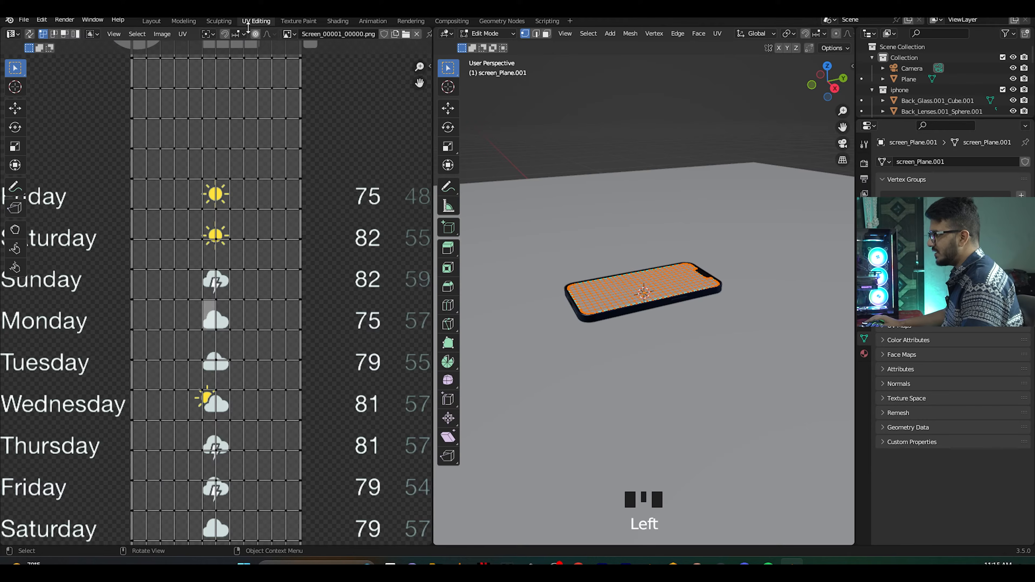
pyautogui.scroll(-4, 291, 242)
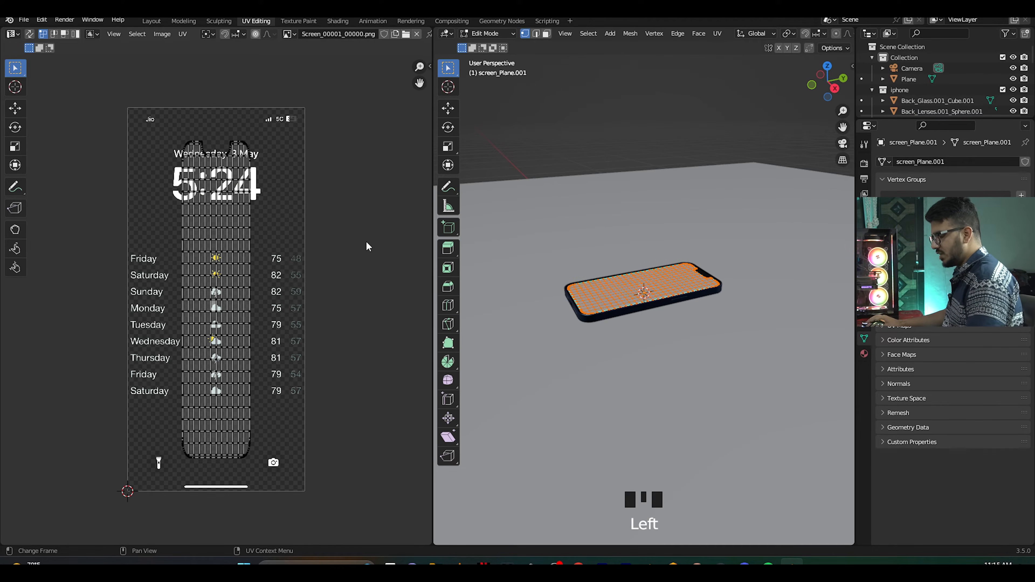
pyautogui.press('a')
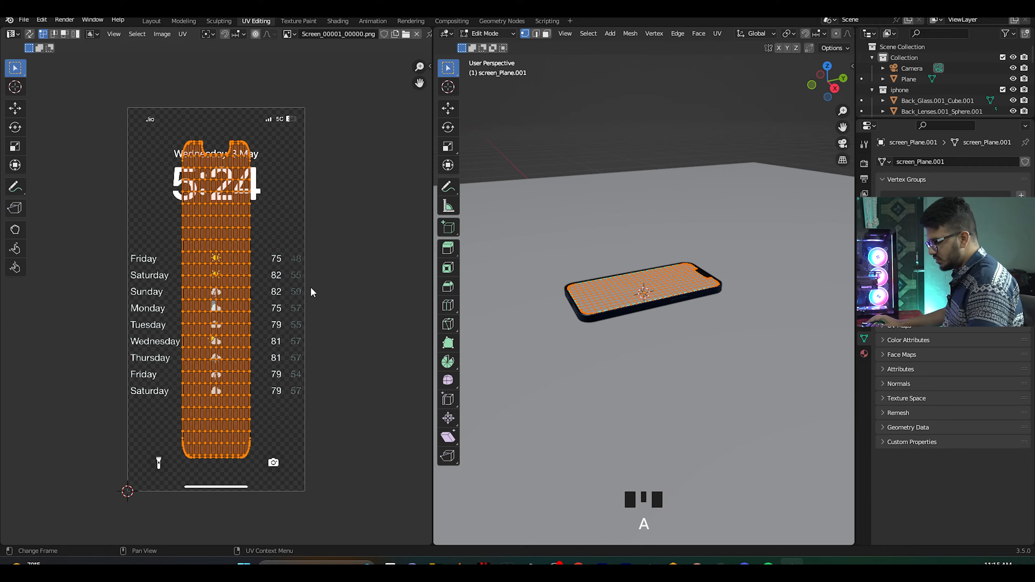
pyautogui.press('s')
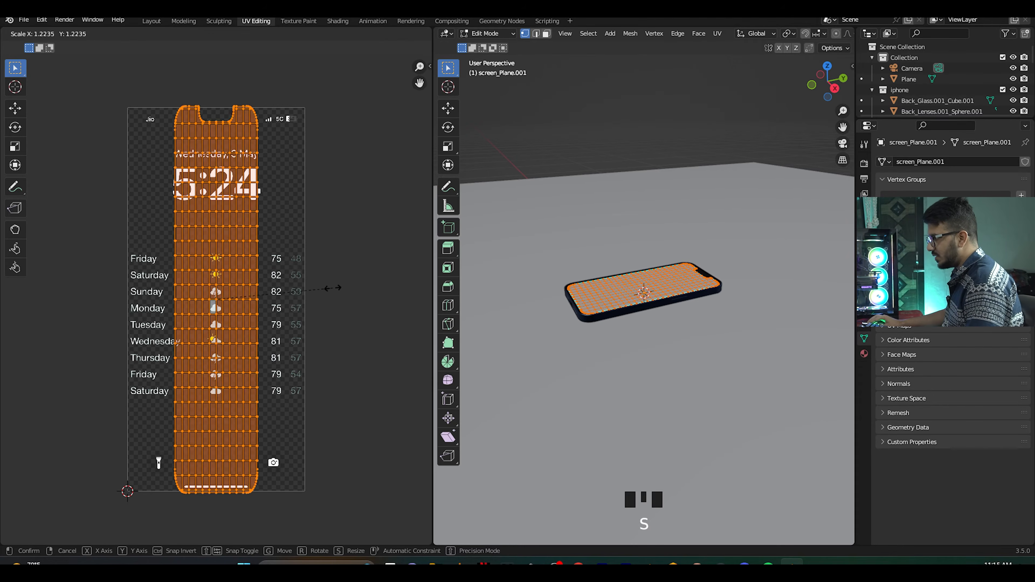
pyautogui.click(329, 294)
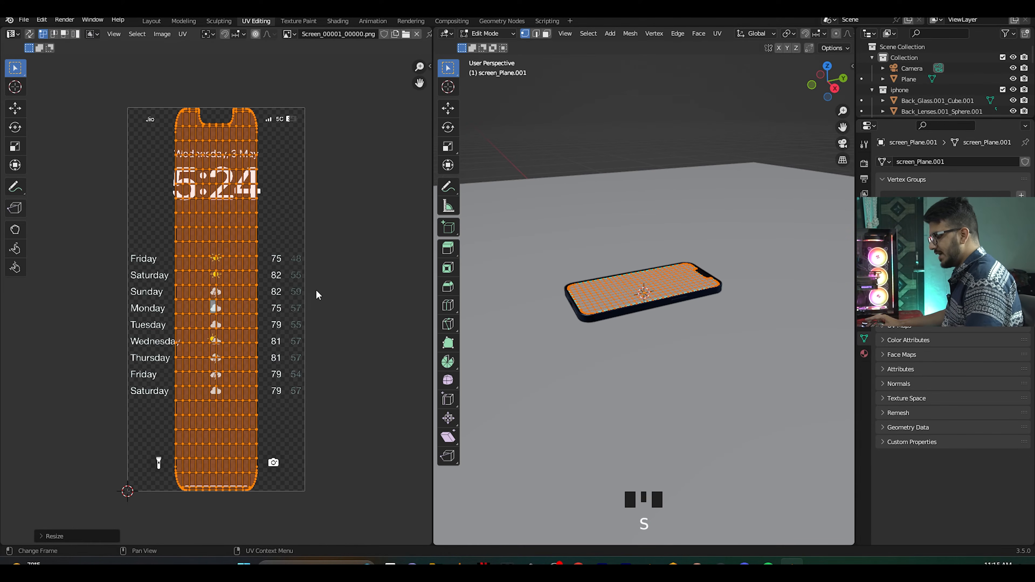
pyautogui.press('s')
pyautogui.press('x')
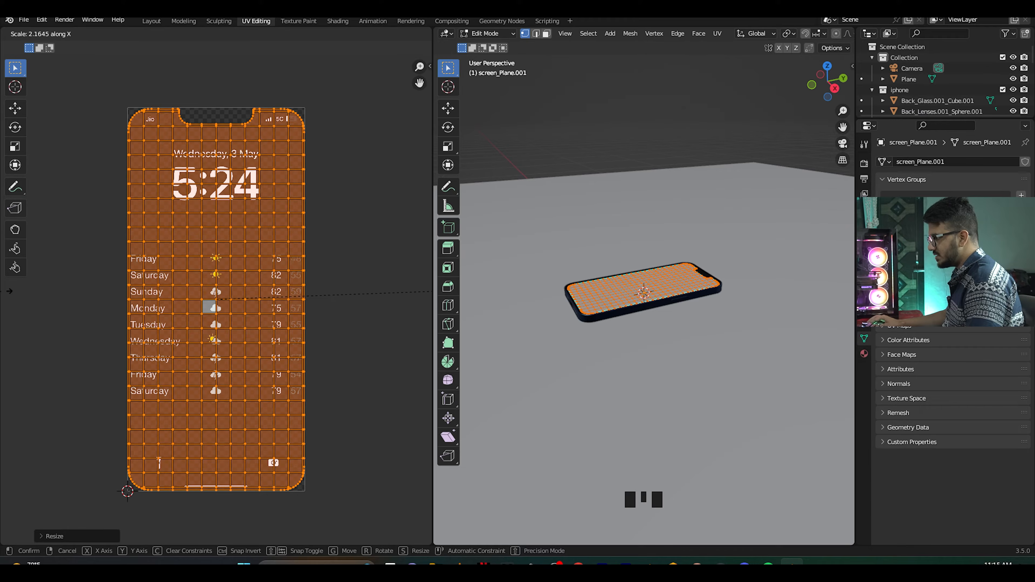
pyautogui.click(10, 291)
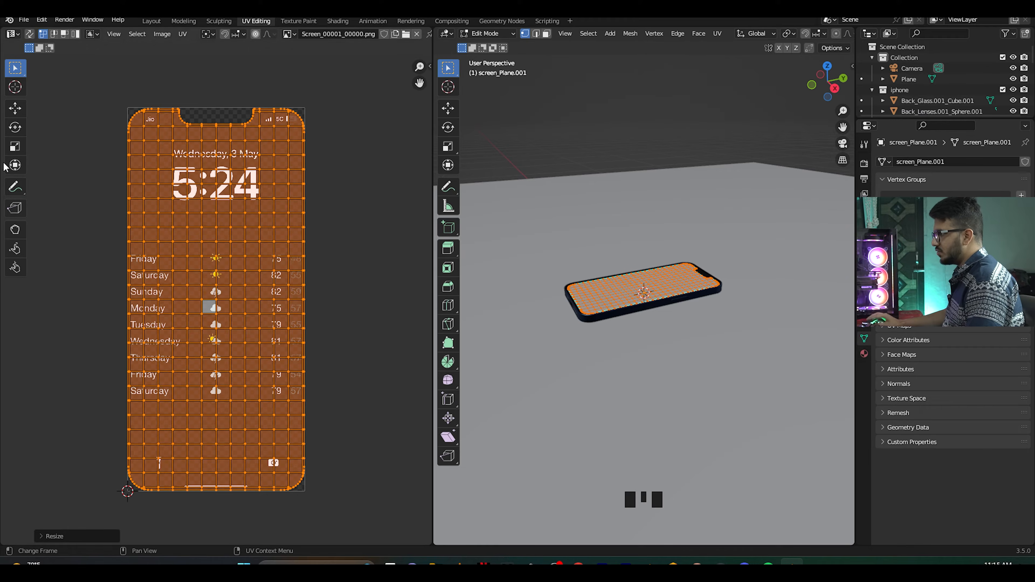
# - Return to the Layout workspace, save the file and check the lock-screen image on the phone up close
pyautogui.click(149, 20)
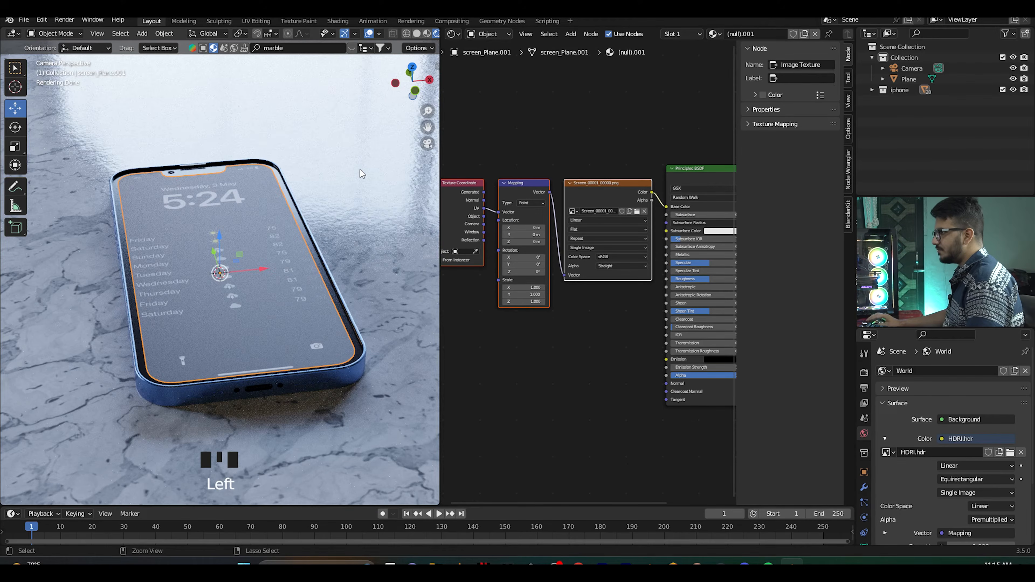
pyautogui.hotkey('ctrl', 's')
pyautogui.scroll(2, 355, 230)
pyautogui.scroll(-1, 289, 223)
pyautogui.scroll(3, 579, 322)
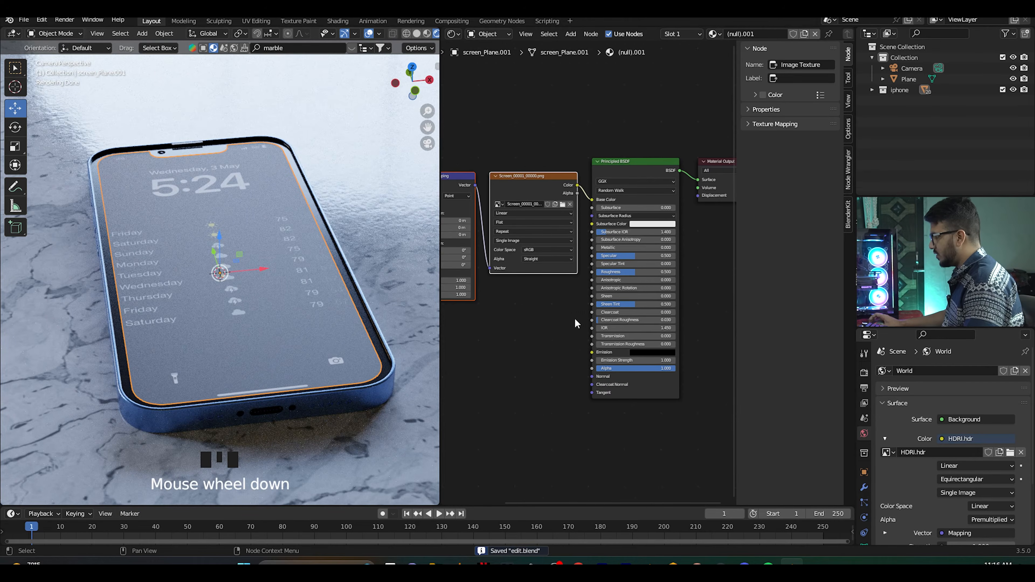
# - Set the screen material's Specular to 1, Roughness to 0 and Alpha to 0.905 for a glossy, slightly transparent look
pyautogui.moveTo(620, 252); pyautogui.dragTo(695, 253)
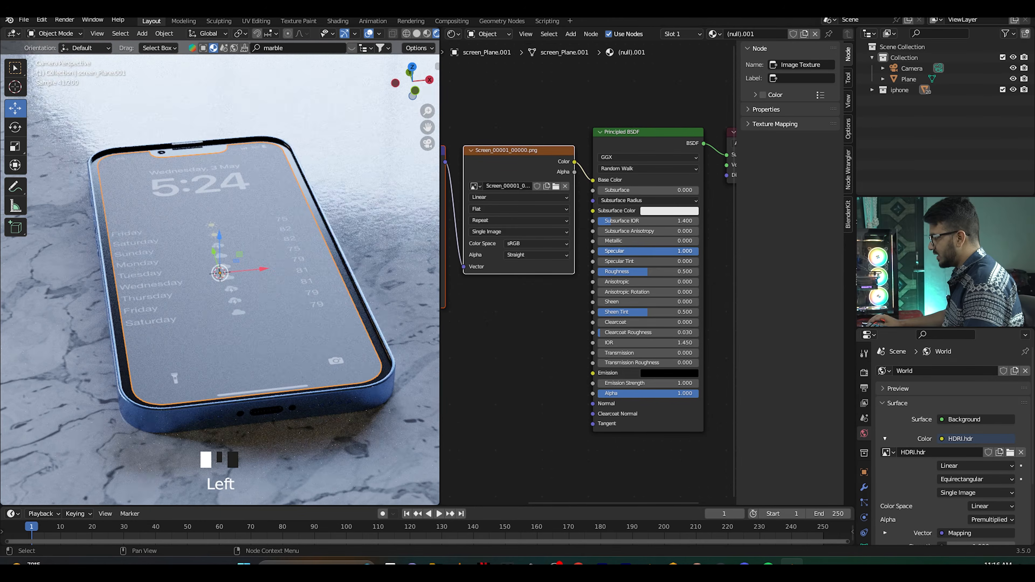
pyautogui.moveTo(646, 277); pyautogui.dragTo(598, 273)
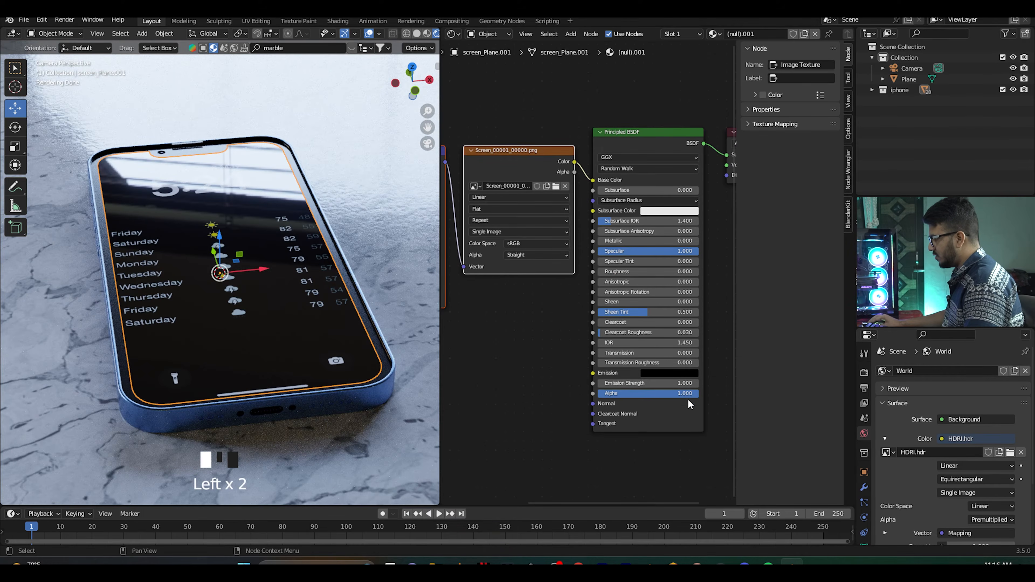
pyautogui.moveTo(689, 393); pyautogui.dragTo(678, 393)
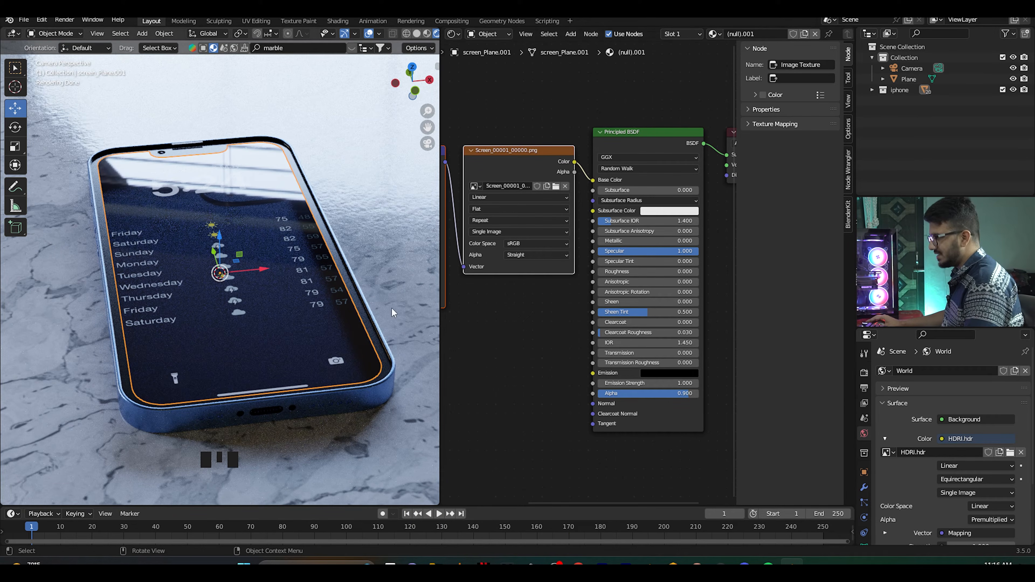
pyautogui.moveTo(688, 393)
pyautogui.mouseDown()
pyautogui.moveTo(596, 393)
pyautogui.moveTo(689, 393)
pyautogui.mouseUp()
pyautogui.scroll(-5, 290, 242)
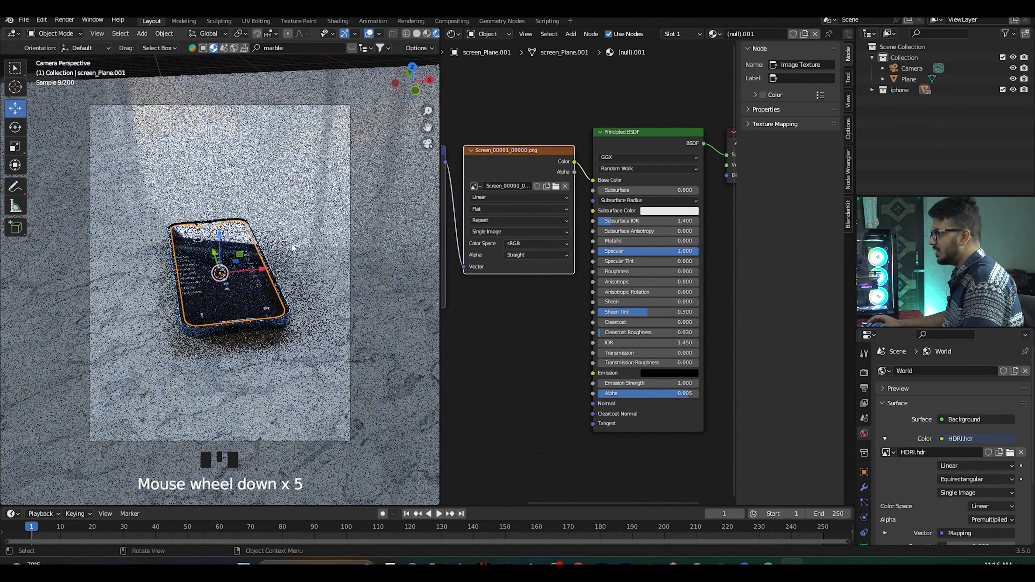
# - Temporarily hide the viewport overlays and gizmos to examine the rendered phone, and show them again
pyautogui.click(369, 33)
pyautogui.click(344, 34)
pyautogui.scroll(4, 317, 367)
pyautogui.scroll(-4, 317, 368)
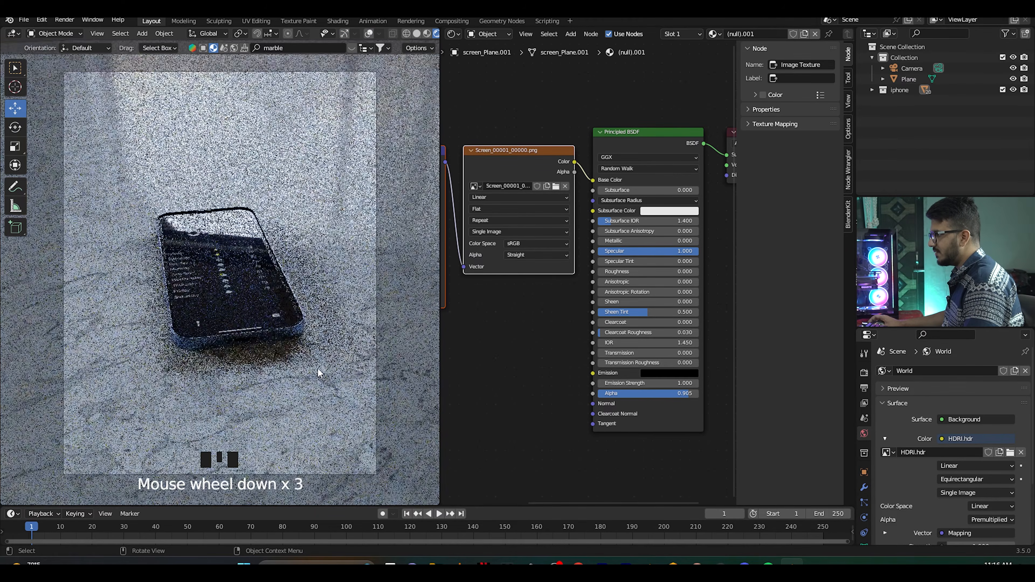
pyautogui.click(369, 33)
pyautogui.click(344, 33)
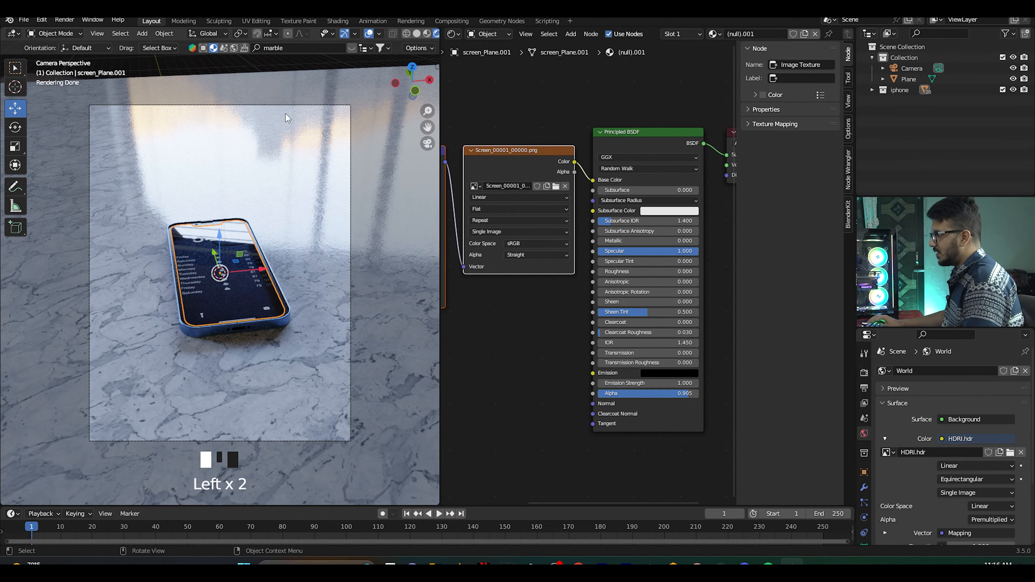
# - Select the camera, lock it to the view, orbit slightly to shift the reflection off the screen's clock, and unlock it
pyautogui.click(277, 106)
pyautogui.press('n')
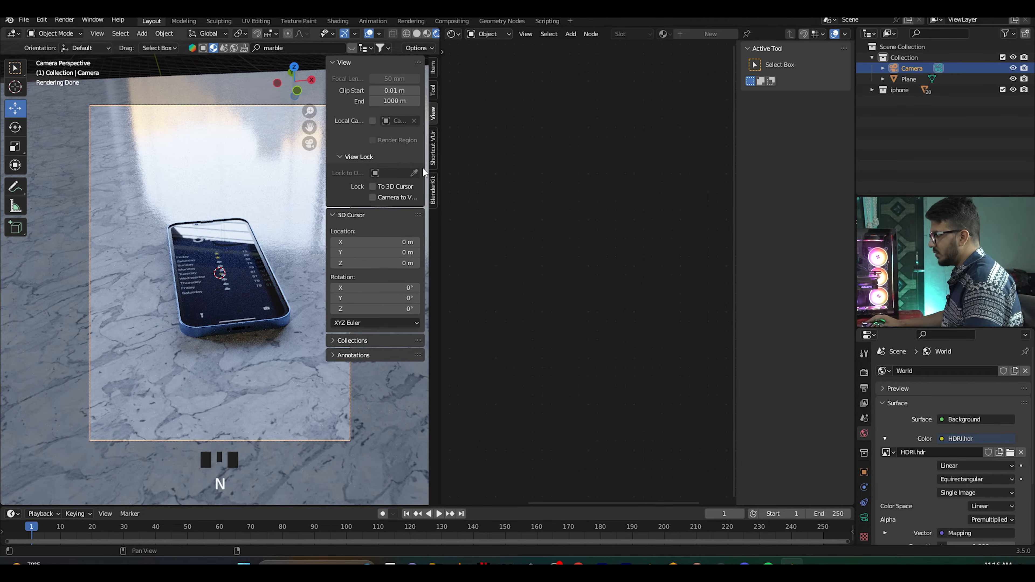
pyautogui.click(373, 198)
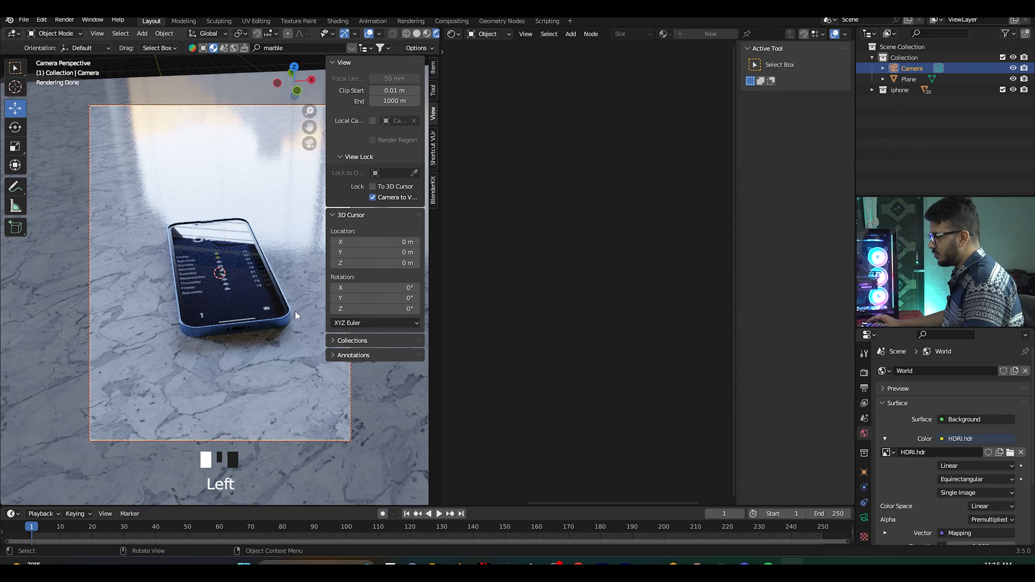
pyautogui.moveTo(258, 281); pyautogui.dragTo(257, 286, button='middle')
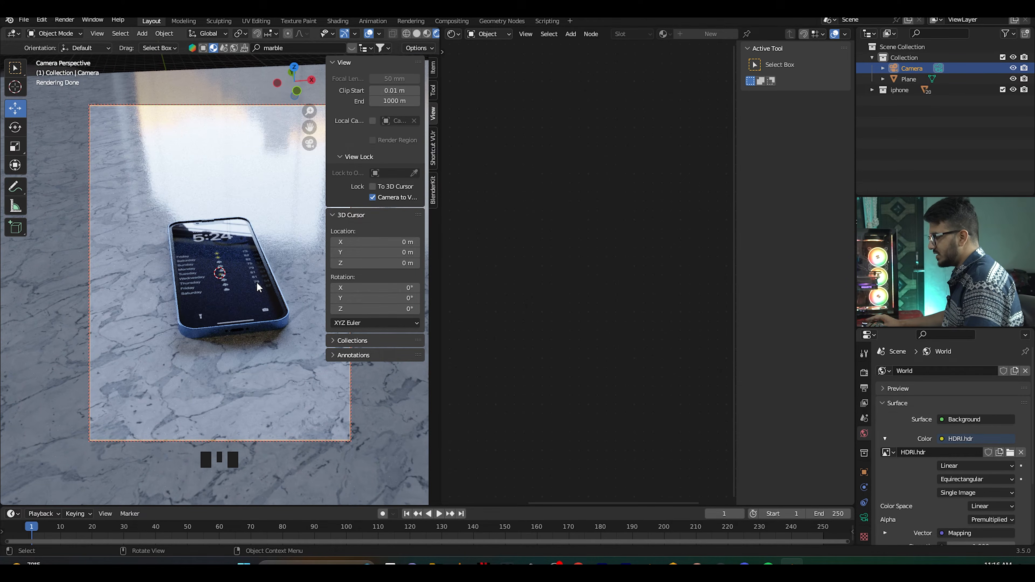
pyautogui.click(372, 198)
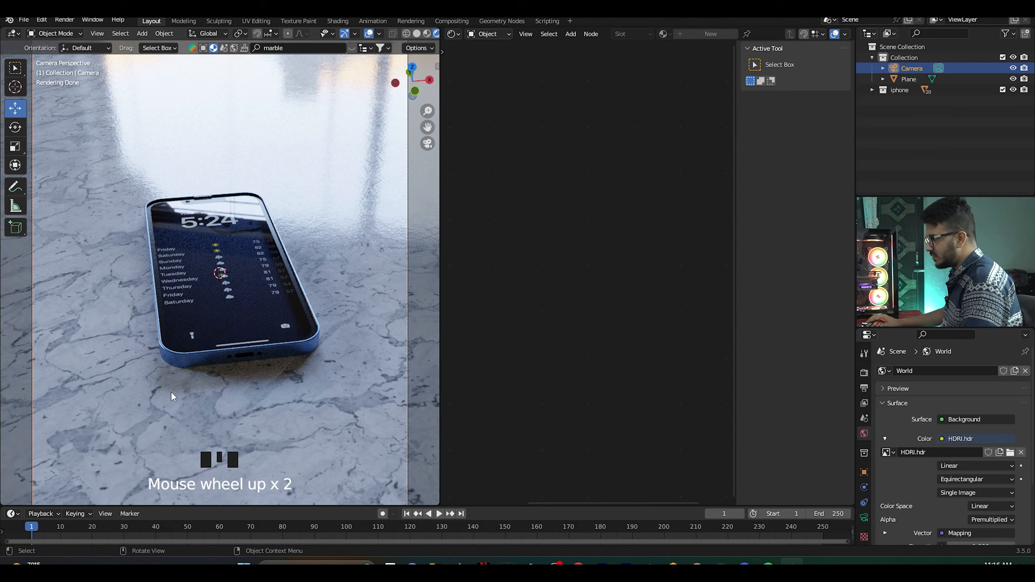
pyautogui.scroll(-2, 171, 393)
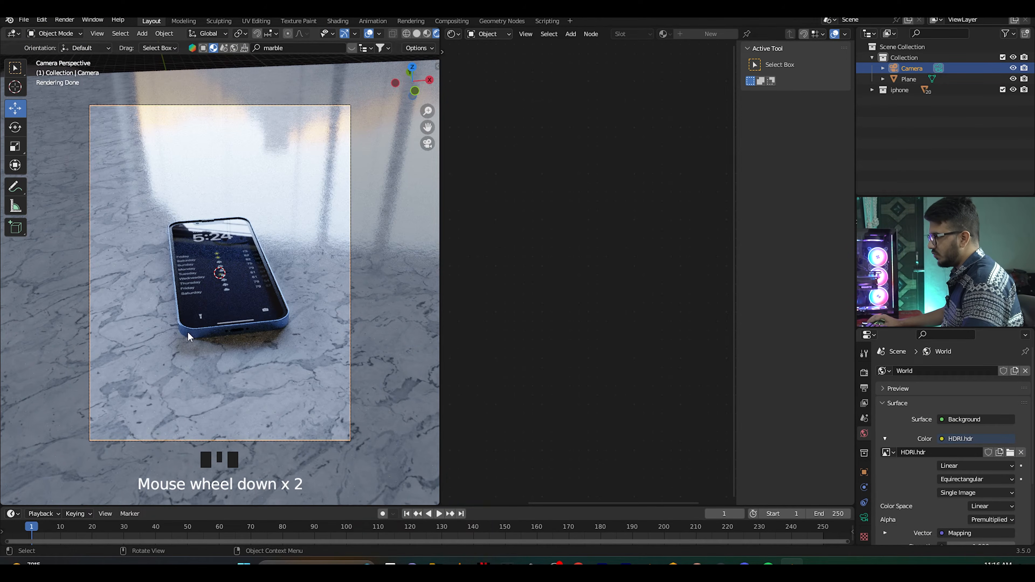
# - Select the phone frame, change its material's base color to a neutral light grey and set Metallic to 0.477
pyautogui.click(188, 337)
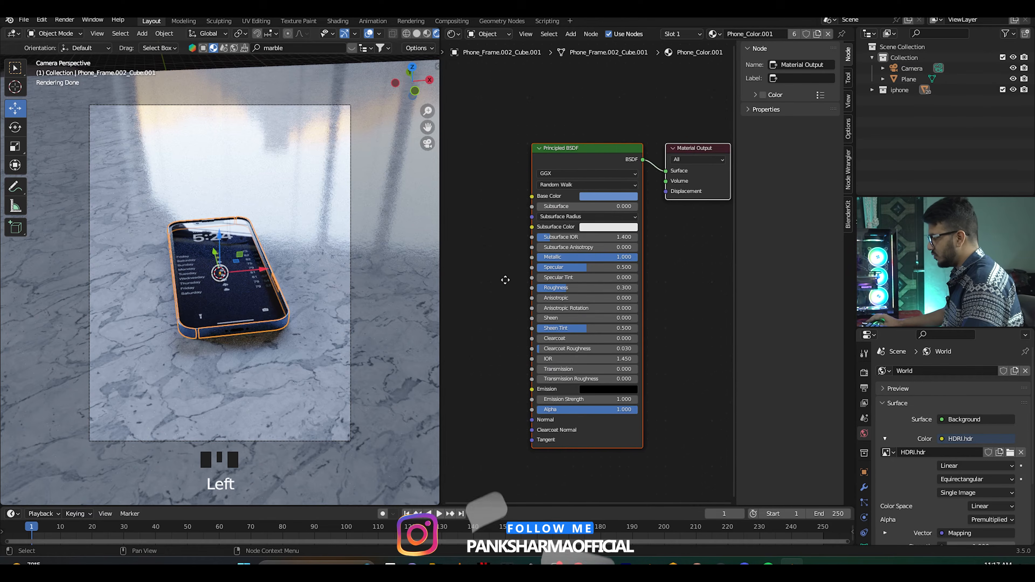
pyautogui.click(600, 196)
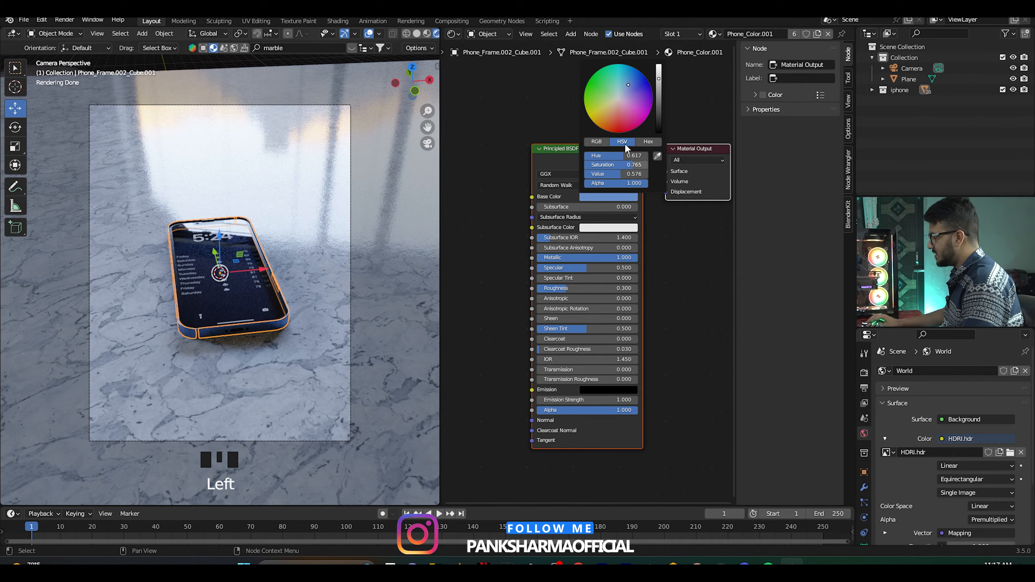
pyautogui.click(617, 98)
pyautogui.scroll(4, 321, 315)
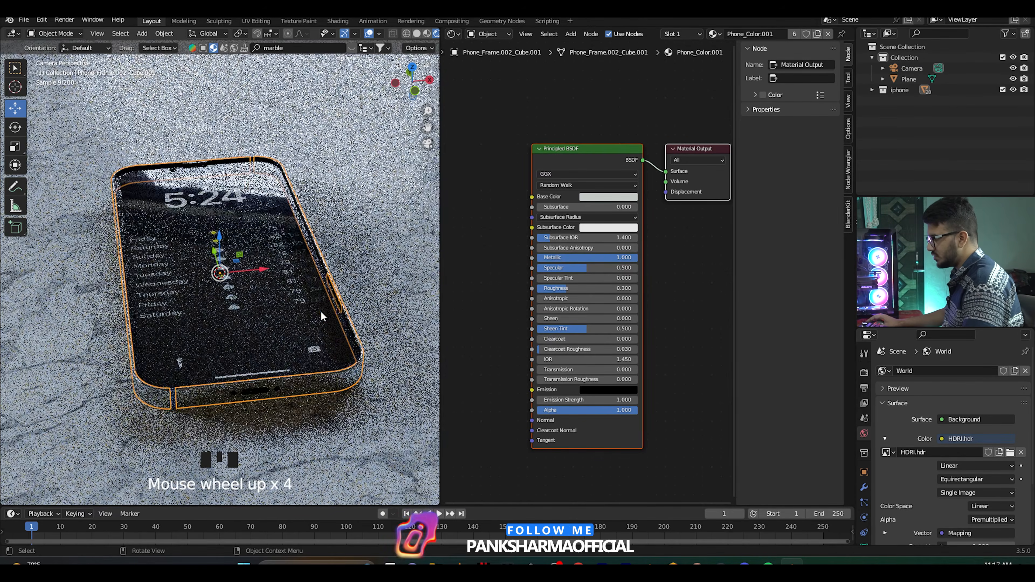
pyautogui.scroll(1, 642, 255)
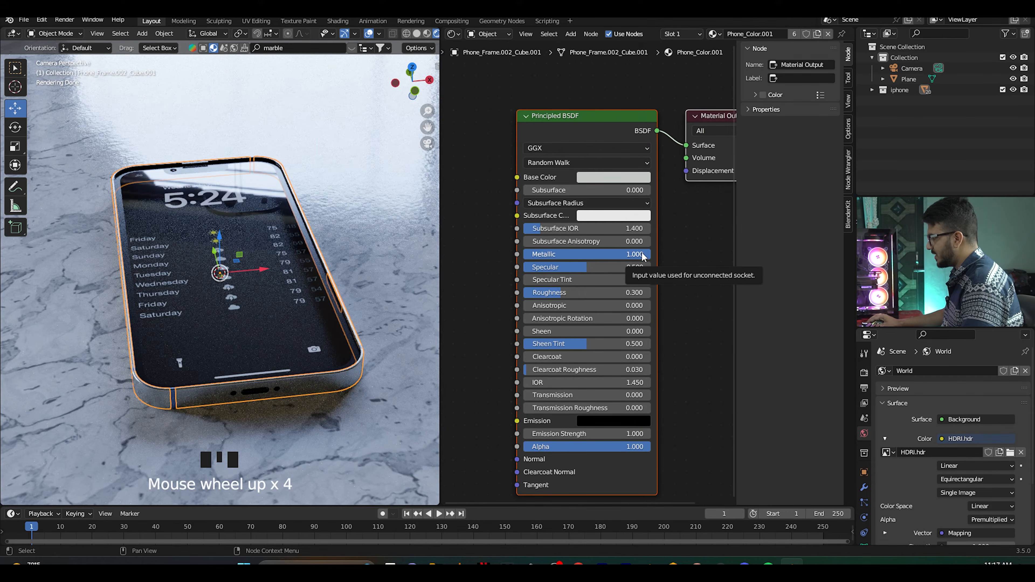
pyautogui.moveTo(642, 254); pyautogui.dragTo(584, 255)
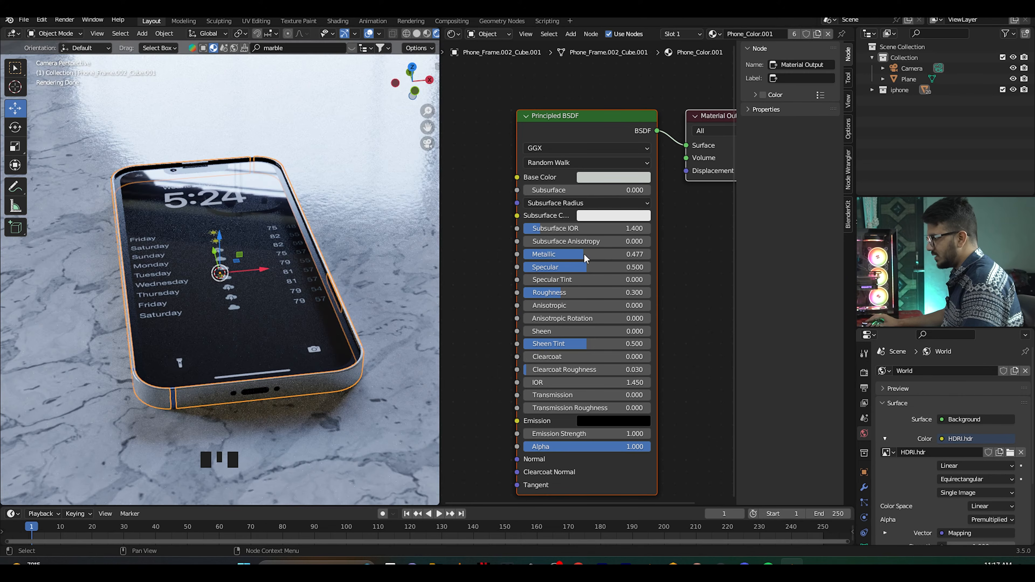
# - Select the small antenna bands on the phone frame and set their material's base color to black and Metallic to 0.727
pyautogui.click(173, 397)
pyautogui.click(174, 393)
pyautogui.click(173, 395)
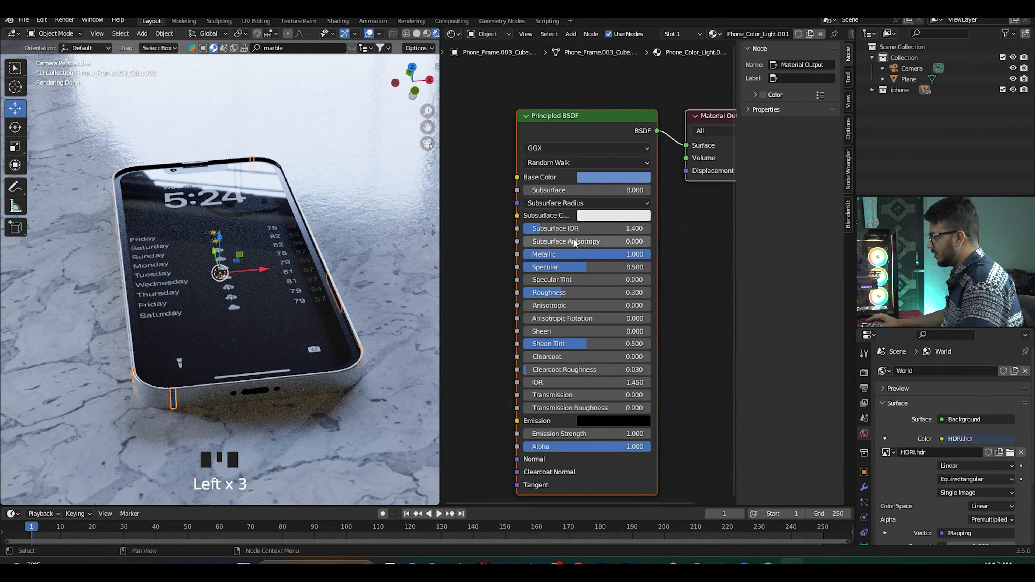
pyautogui.click(604, 180)
pyautogui.moveTo(675, 206); pyautogui.dragTo(597, 256)
# - Hide the viewport overlays and gizmos and examine the rendered phone within the whole camera frame
pyautogui.click(368, 35)
pyautogui.click(344, 34)
pyautogui.scroll(-5, 328, 219)
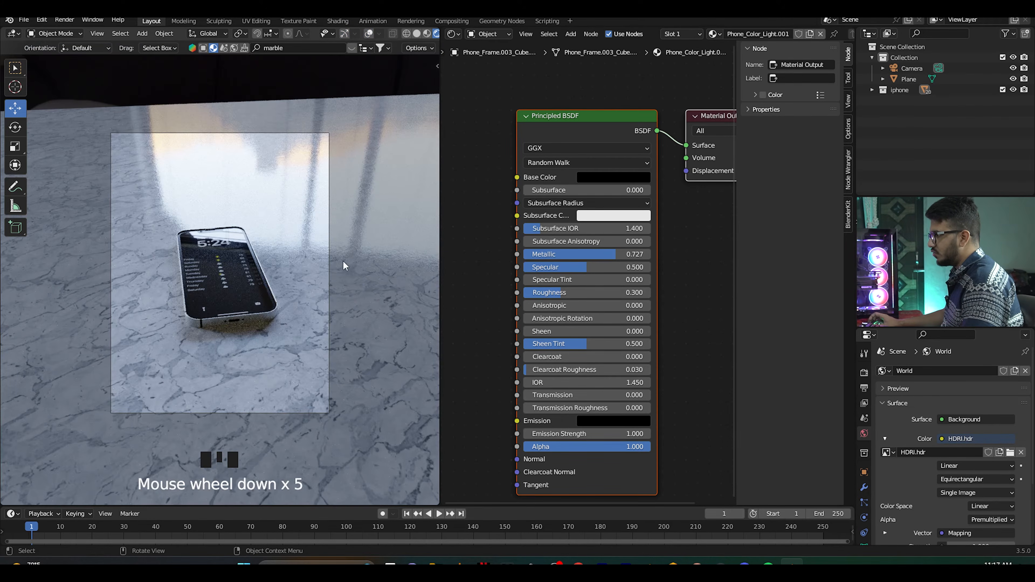
pyautogui.scroll(6, 345, 295)
pyautogui.scroll(-5, 346, 297)
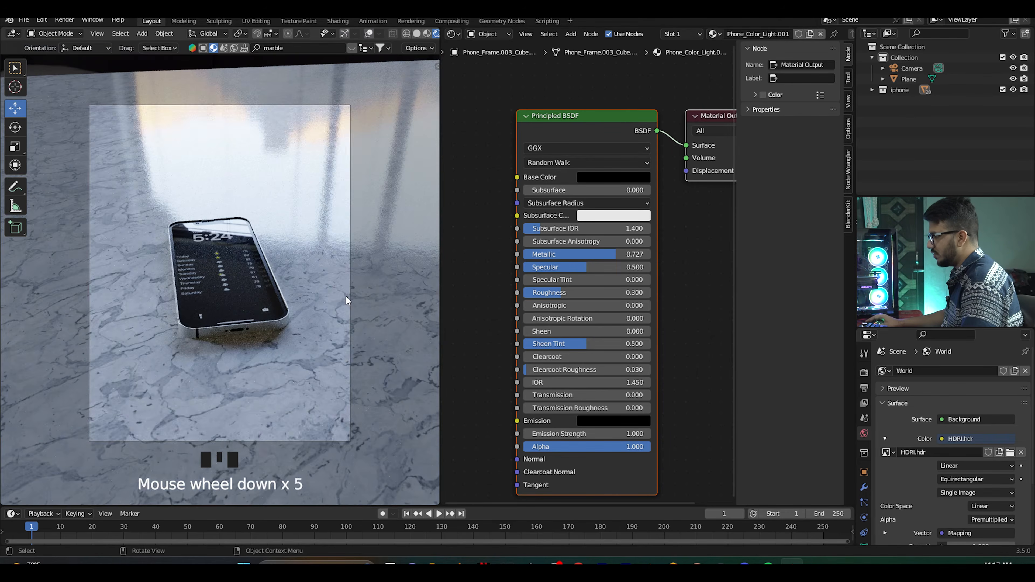
pyautogui.scroll(-1, 346, 300)
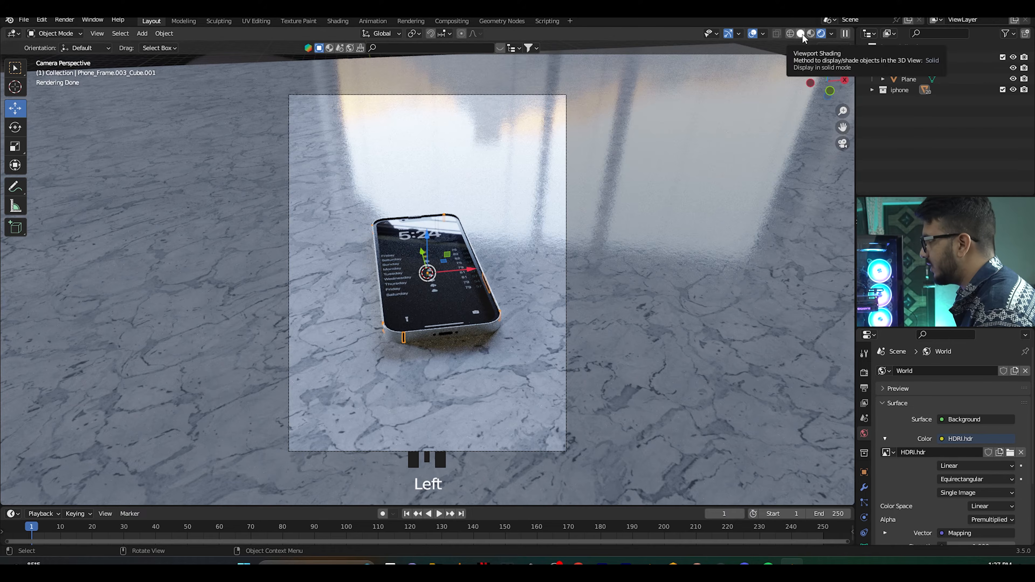
# - Switch the viewport to Solid shading and set its object color mode to Random
pyautogui.click(811, 33)
pyautogui.moveTo(676, 163); pyautogui.dragTo(694, 134, button='middle')
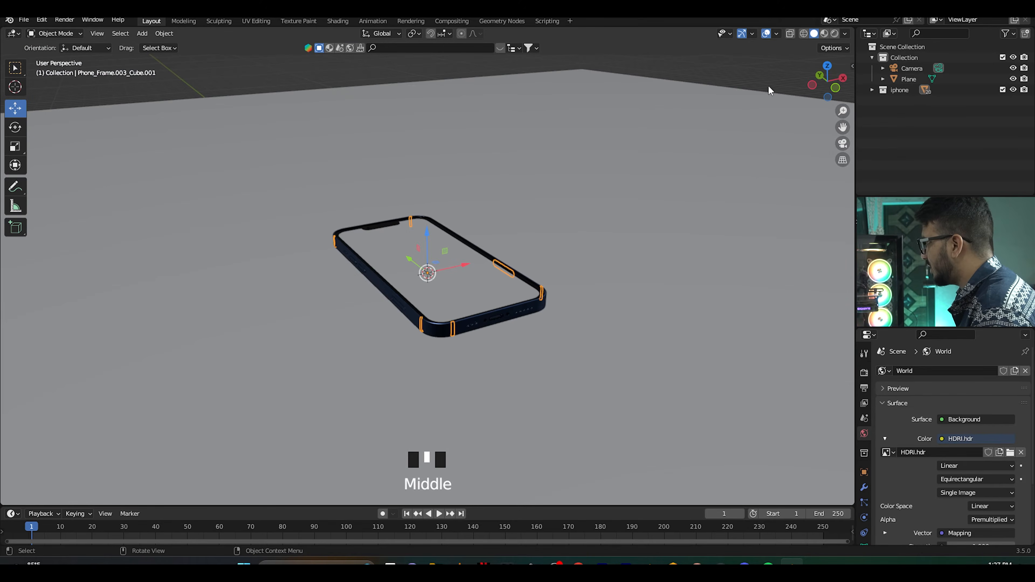
pyautogui.click(846, 34)
pyautogui.click(837, 180)
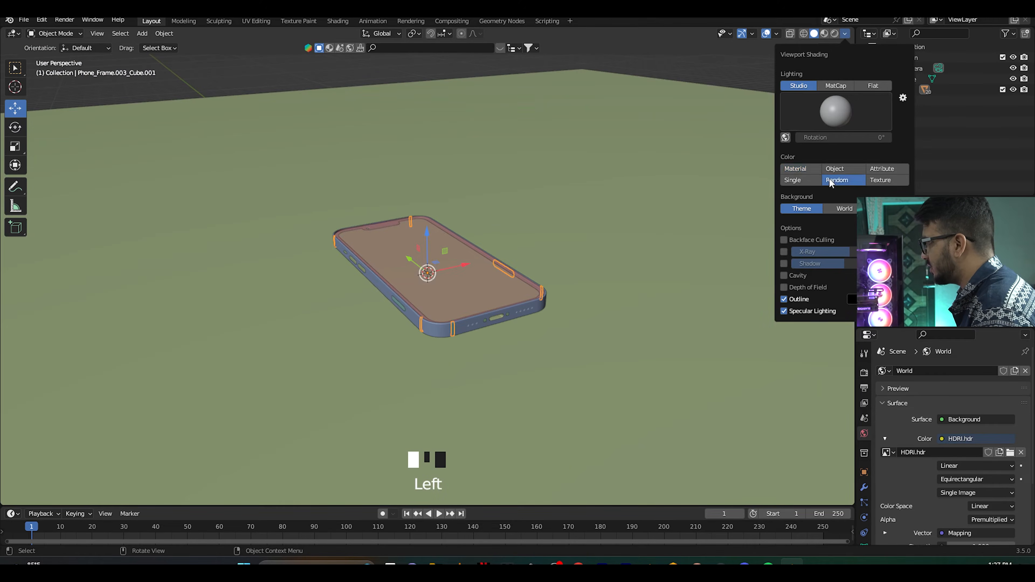
pyautogui.moveTo(578, 111); pyautogui.dragTo(454, 153, button='middle')
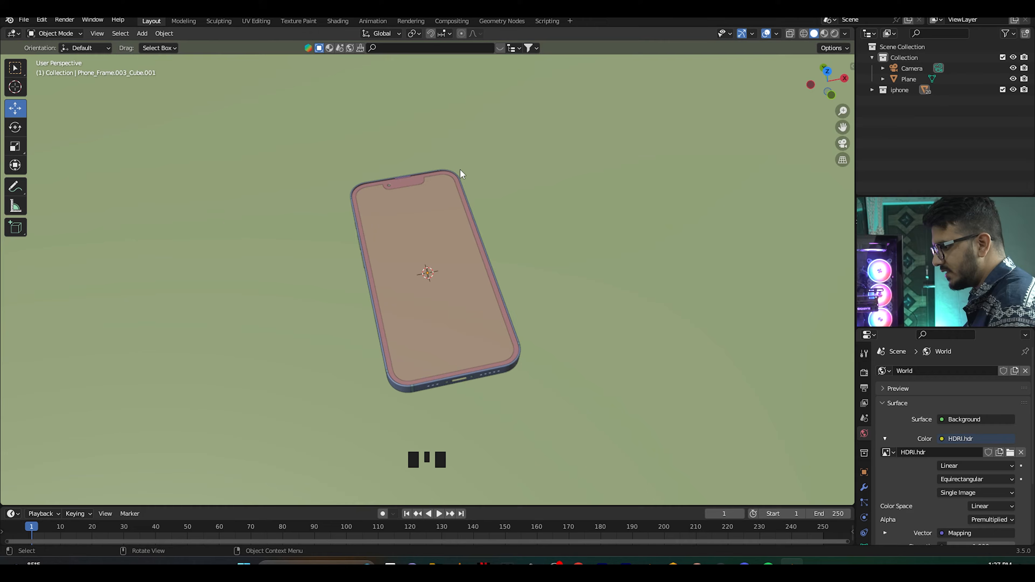
# - Add a plane at the phone's center and scale it along Y and X in top view to roughly match the screen
pyautogui.hotkey('shift', 'a')
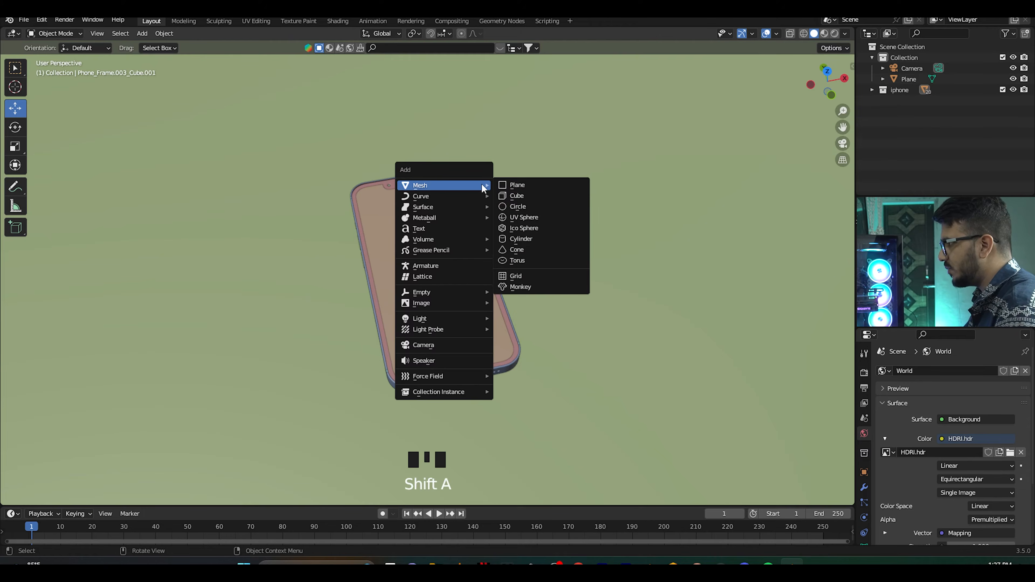
pyautogui.click(514, 184)
pyautogui.press('KP_7')
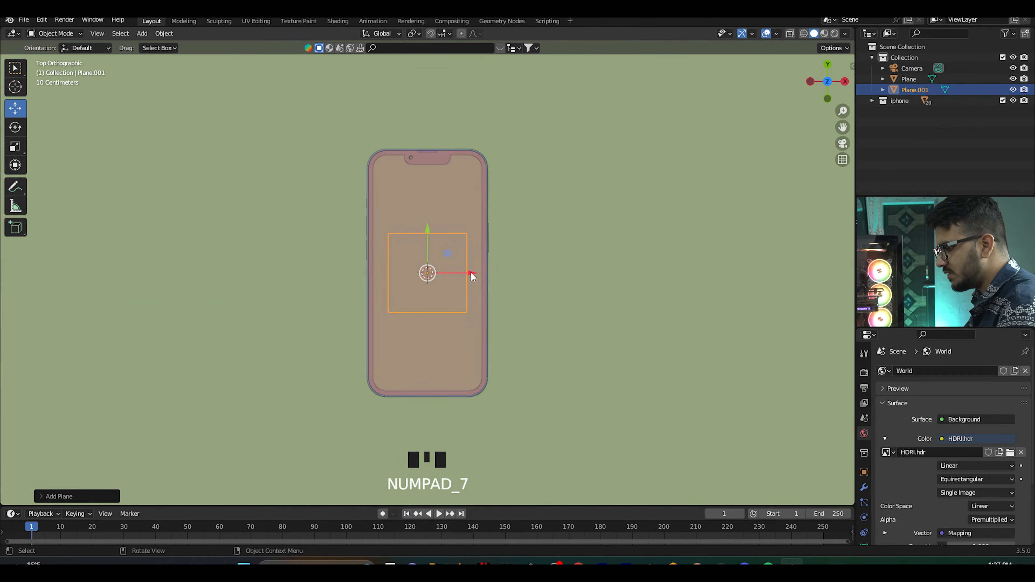
pyautogui.press('s')
pyautogui.press('y')
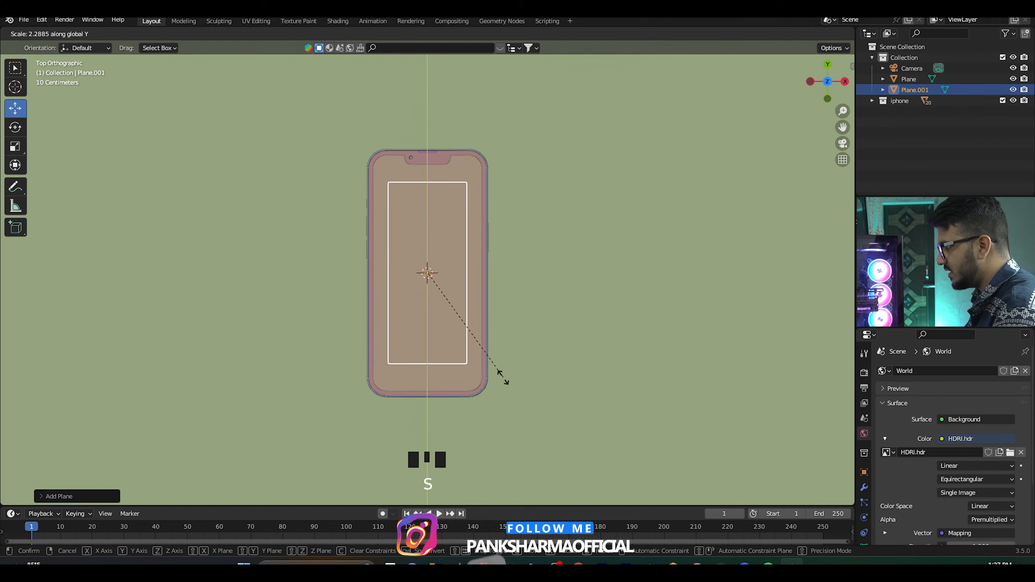
pyautogui.click(507, 345)
pyautogui.press('s')
pyautogui.press('x')
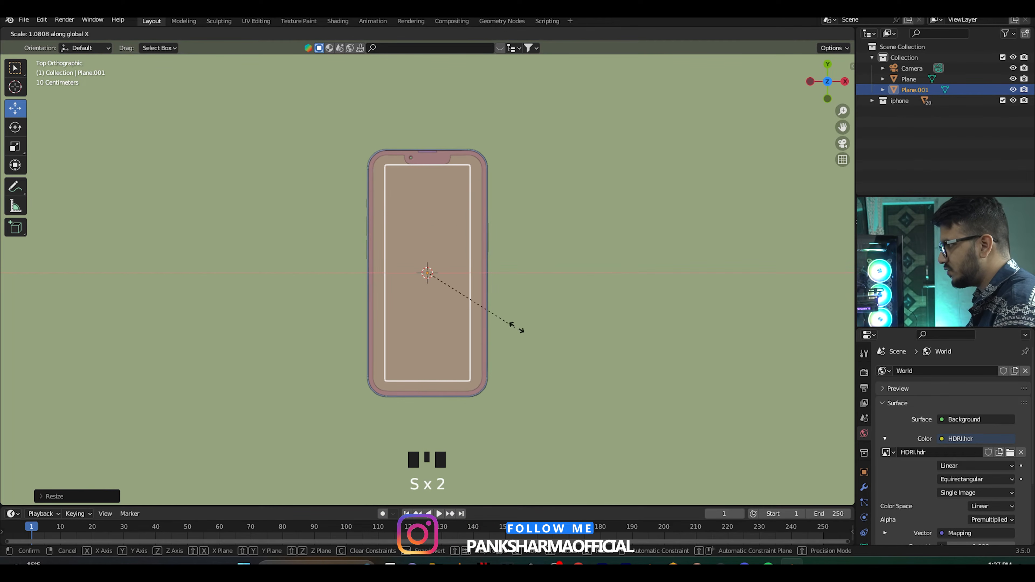
pyautogui.click(545, 323)
# - Raise the new plane straight up until it sits above the phone, outside the camera frame
pyautogui.moveTo(546, 324); pyautogui.dragTo(602, 252, button='middle')
pyautogui.press('KP_0')
pyautogui.scroll(-1, 579, 261)
pyautogui.moveTo(430, 238); pyautogui.dragTo(458, 58)
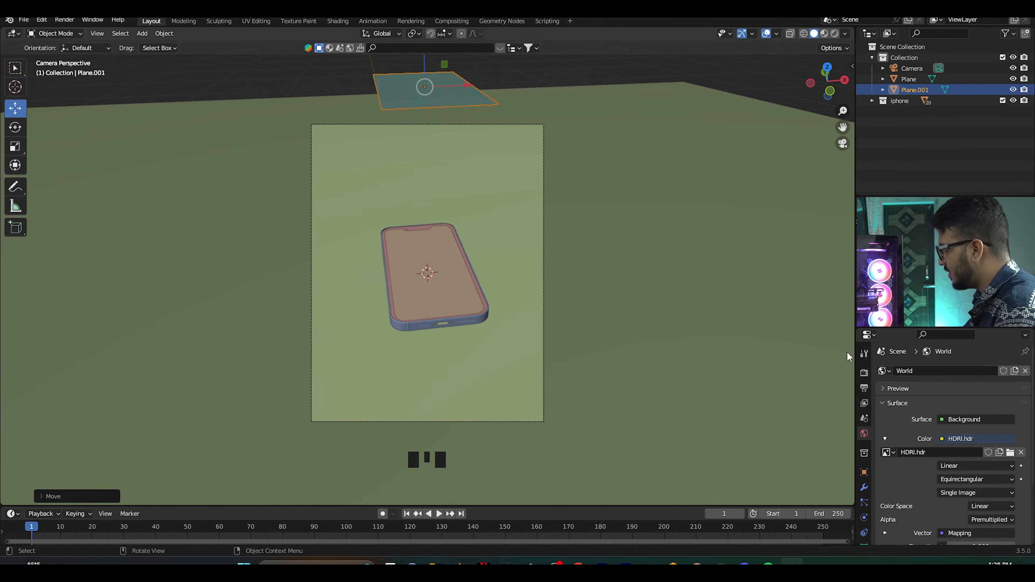
# - Add an emitter particle system to the raised plane and set its emission Frame Start to -100
pyautogui.click(863, 504)
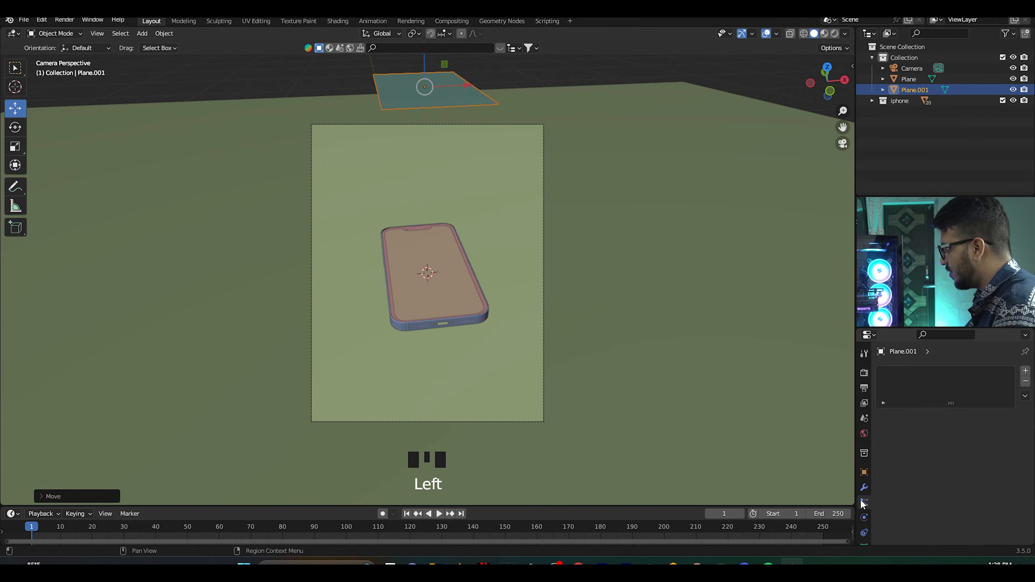
pyautogui.click(1025, 372)
pyautogui.scroll(-4, 918, 474)
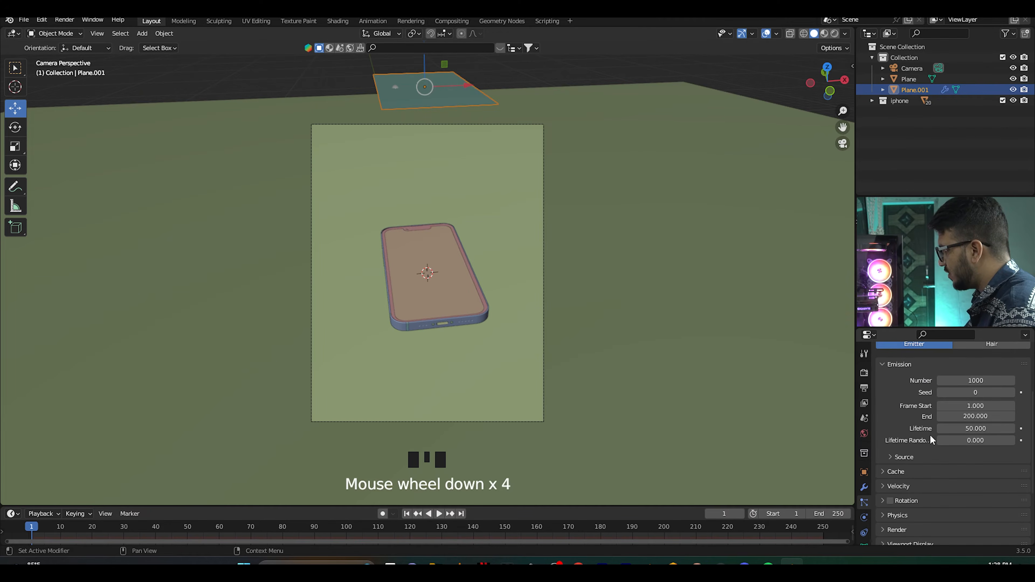
pyautogui.click(951, 406)
pyautogui.write('-100')
pyautogui.press('Return')
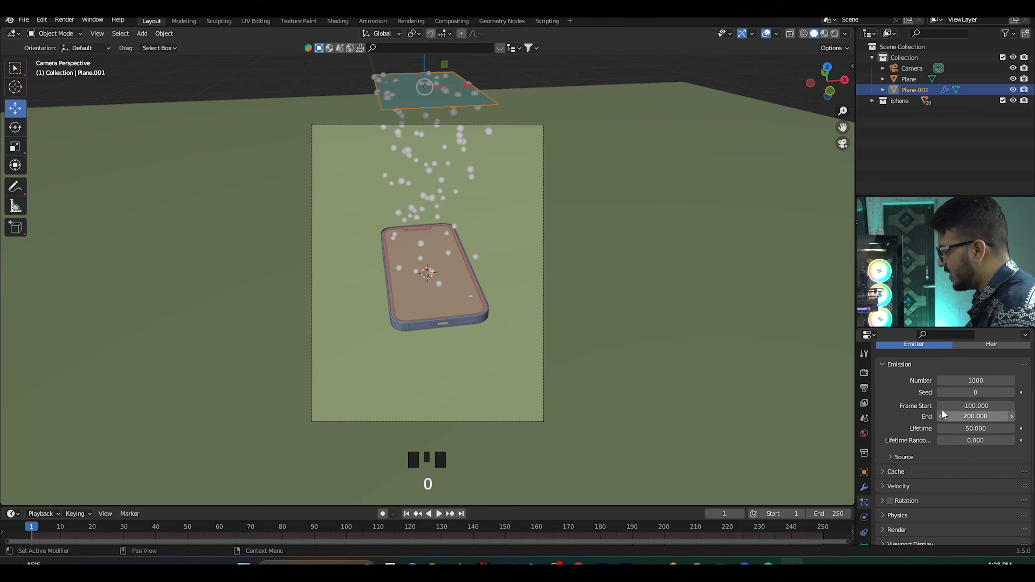
# - Set the scene's animation end frame to 200
pyautogui.click(834, 513)
pyautogui.write('200')
pyautogui.press('Return')
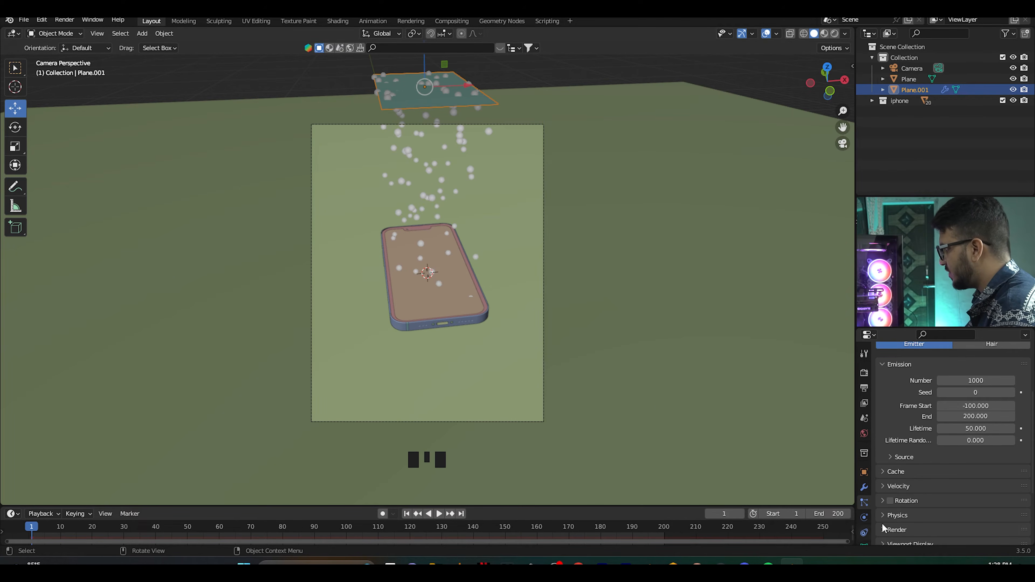
# - Set the particle system's Render As option to Object
pyautogui.scroll(-3, 912, 513)
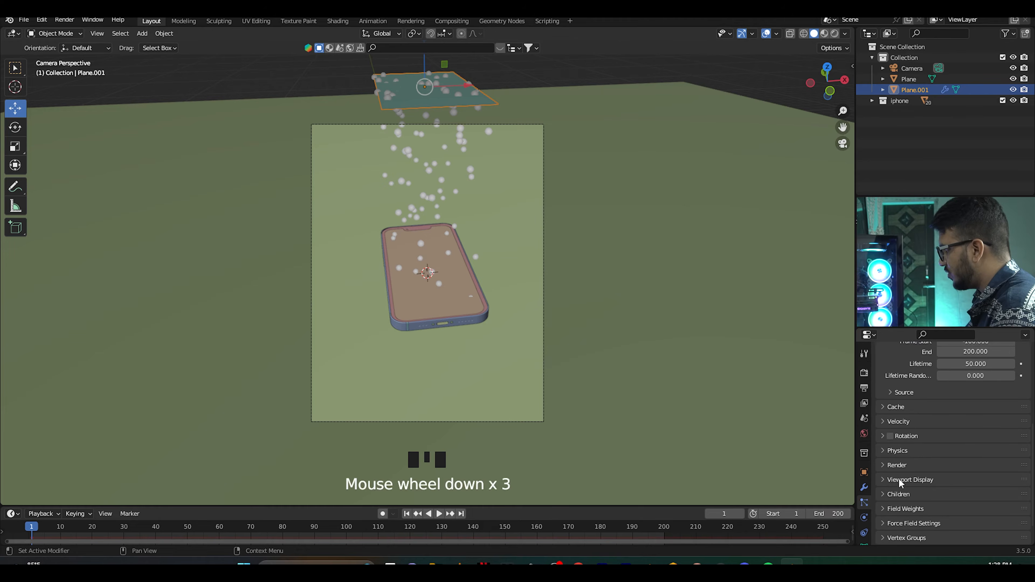
pyautogui.click(893, 464)
pyautogui.click(954, 481)
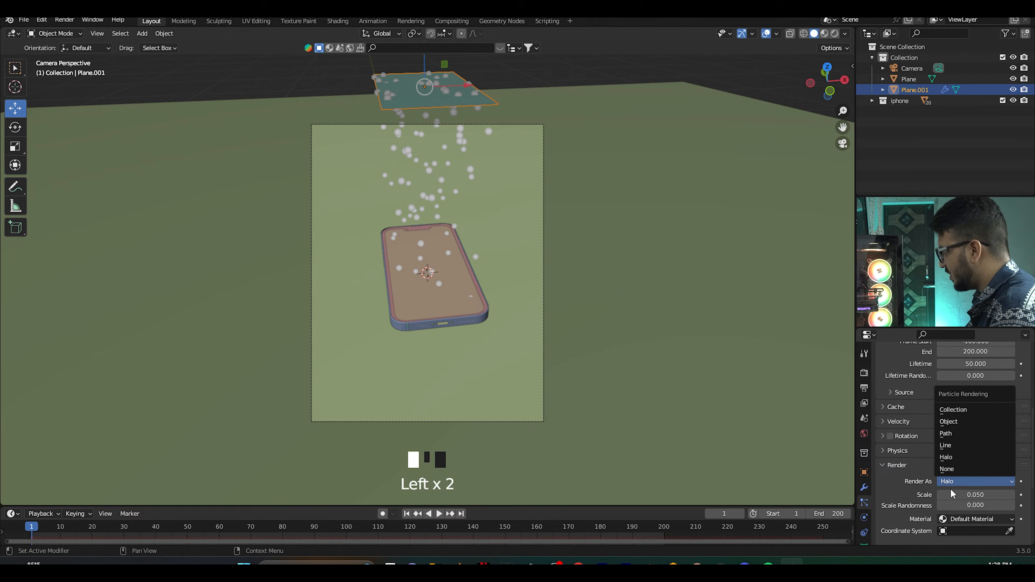
pyautogui.click(958, 422)
# - Add a UV sphere and move it along X beside the phone and up above the ground
pyautogui.moveTo(609, 235); pyautogui.dragTo(599, 221, button='middle')
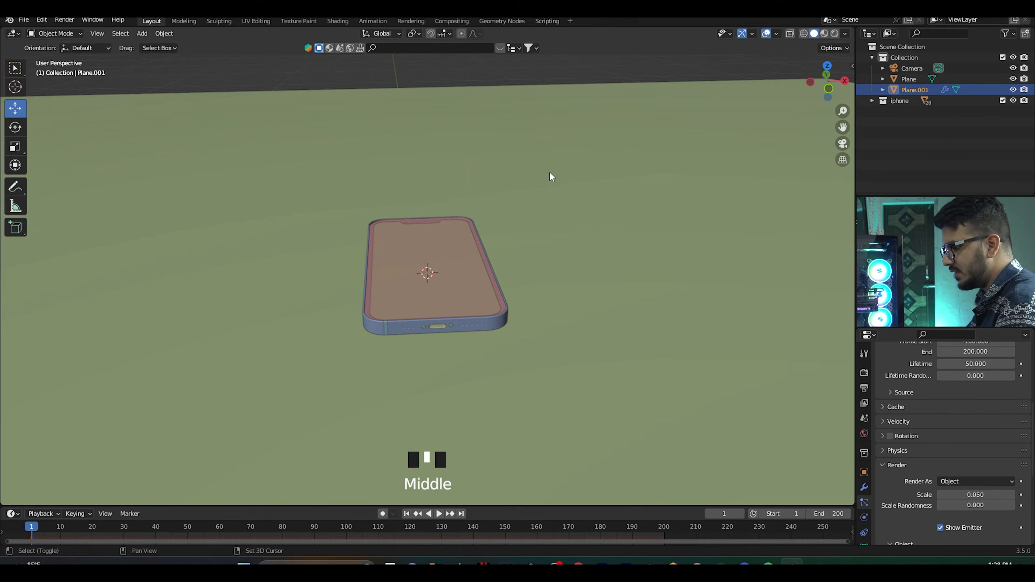
pyautogui.hotkey('shift', 'a')
pyautogui.moveTo(551, 176)
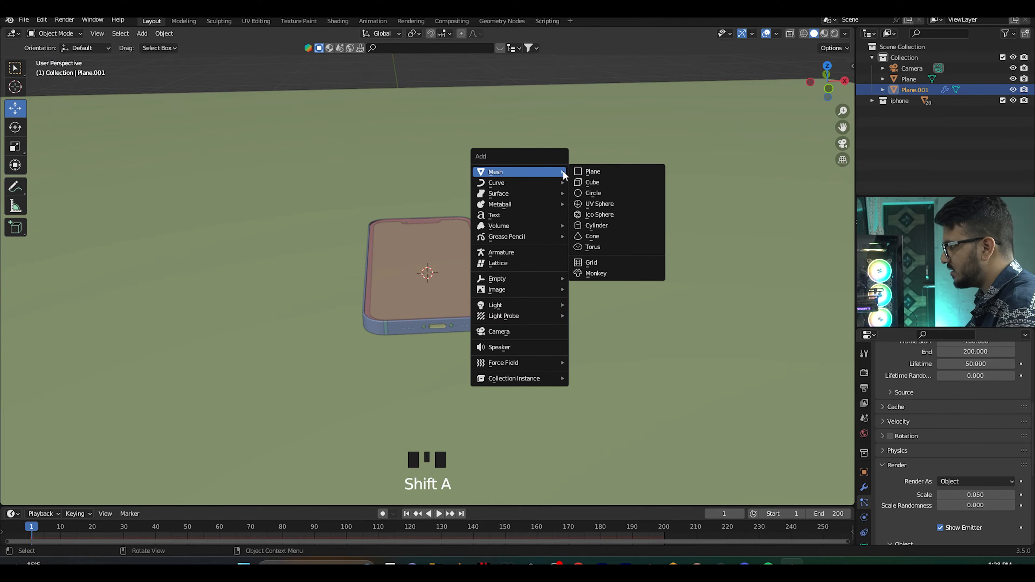
pyautogui.click(590, 204)
pyautogui.moveTo(460, 272); pyautogui.dragTo(737, 265)
pyautogui.moveTo(711, 229); pyautogui.dragTo(737, 146)
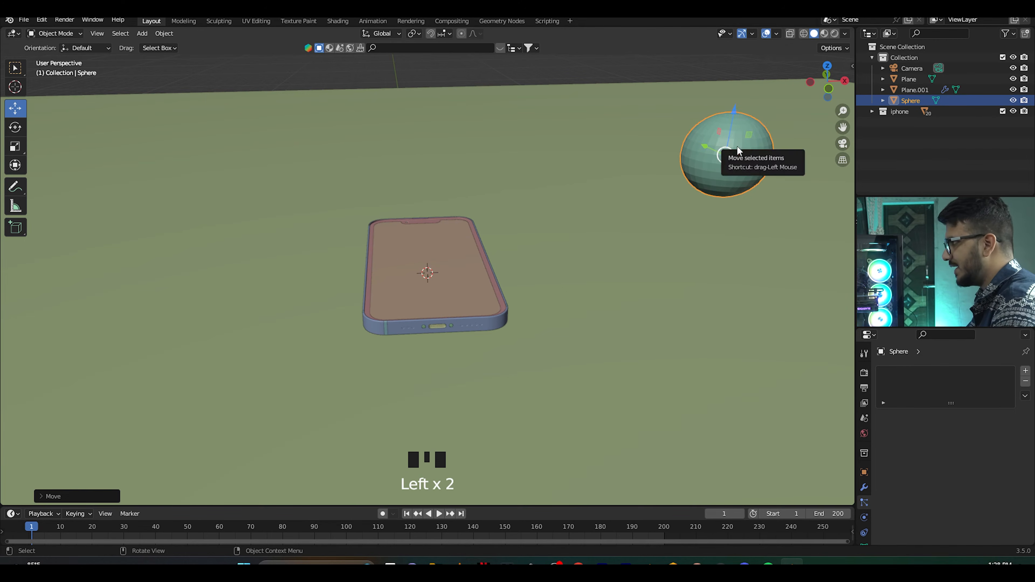
# - With proportional editing enabled, pull the sphere's top vertex up along Z by about 2.19 m, plus about 0.5 m more, forming a teardrop
pyautogui.press('Tab')
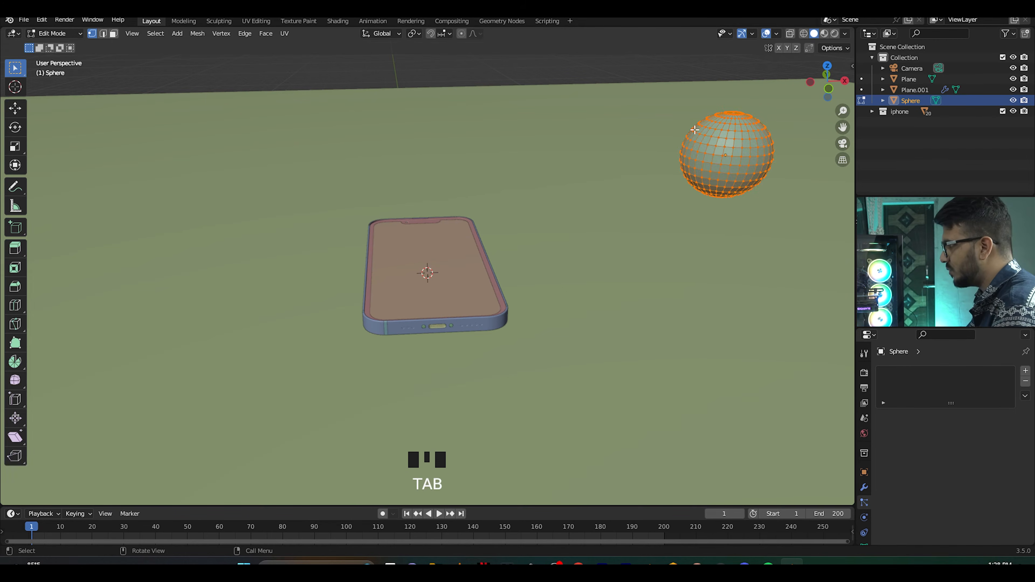
pyautogui.click(462, 35)
pyautogui.click(734, 113)
pyautogui.moveTo(840, 127); pyautogui.dragTo(797, 122)
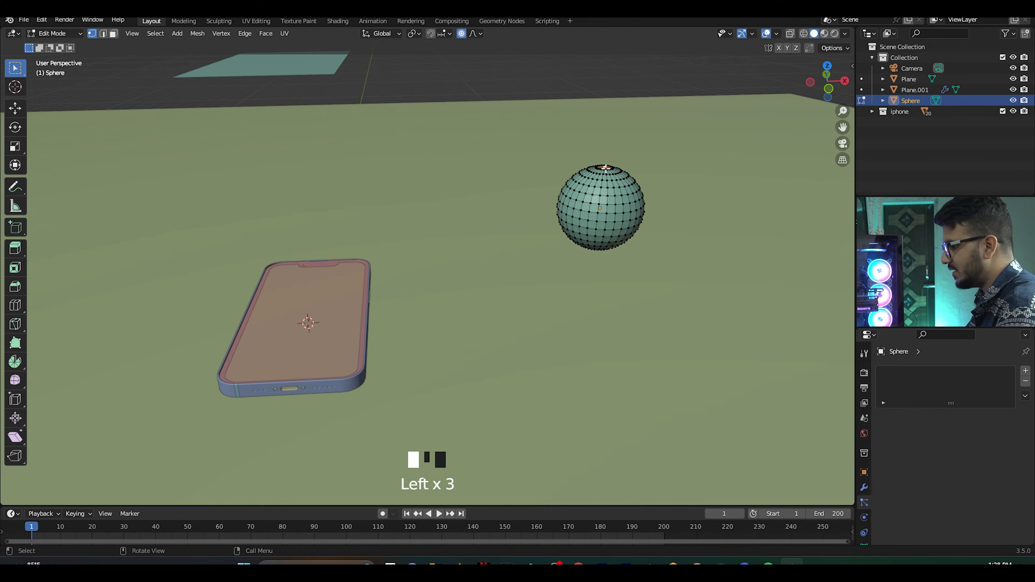
pyautogui.press('g')
pyautogui.press('z')
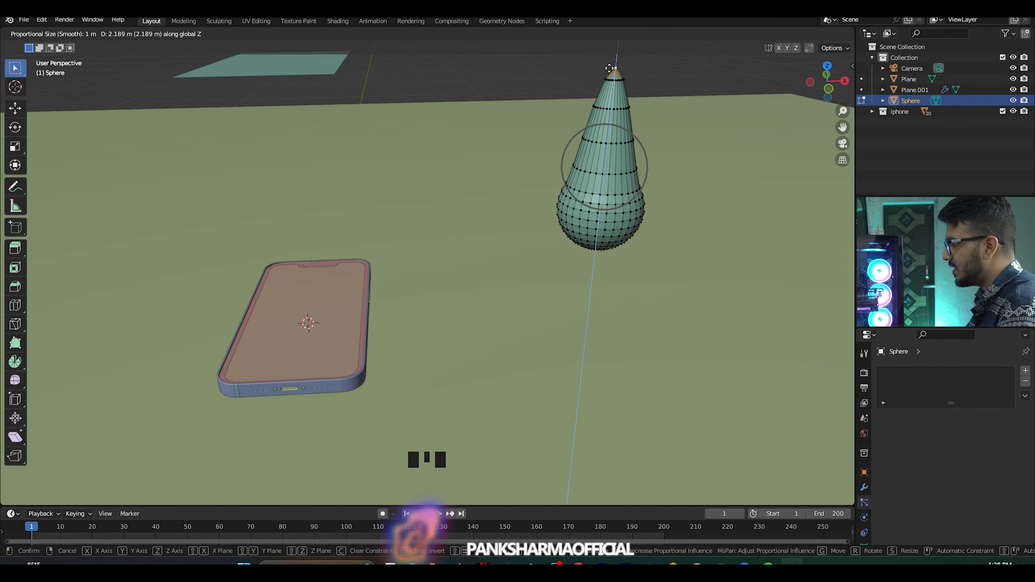
pyautogui.click(614, 61)
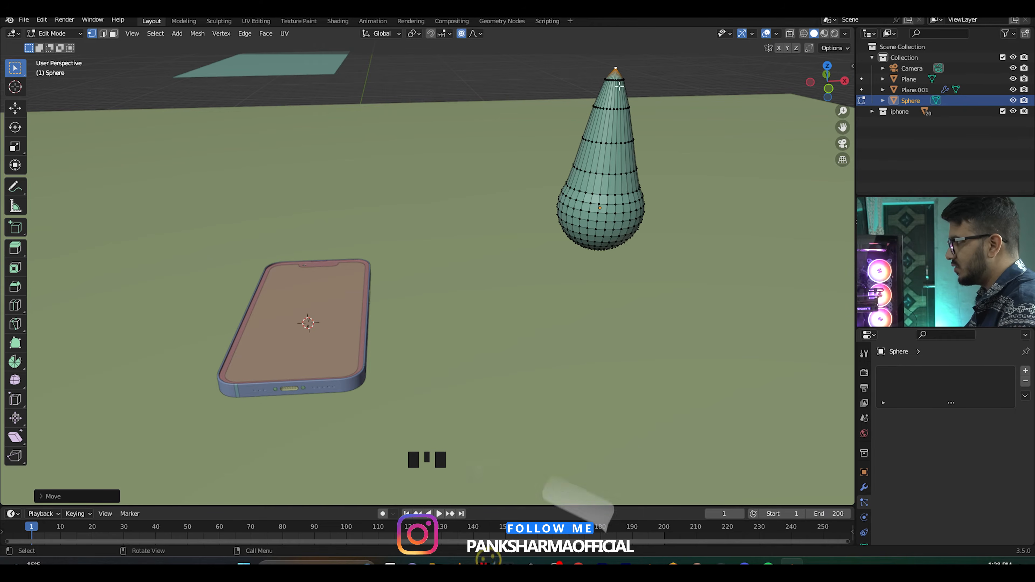
pyautogui.press('g')
pyautogui.press('z')
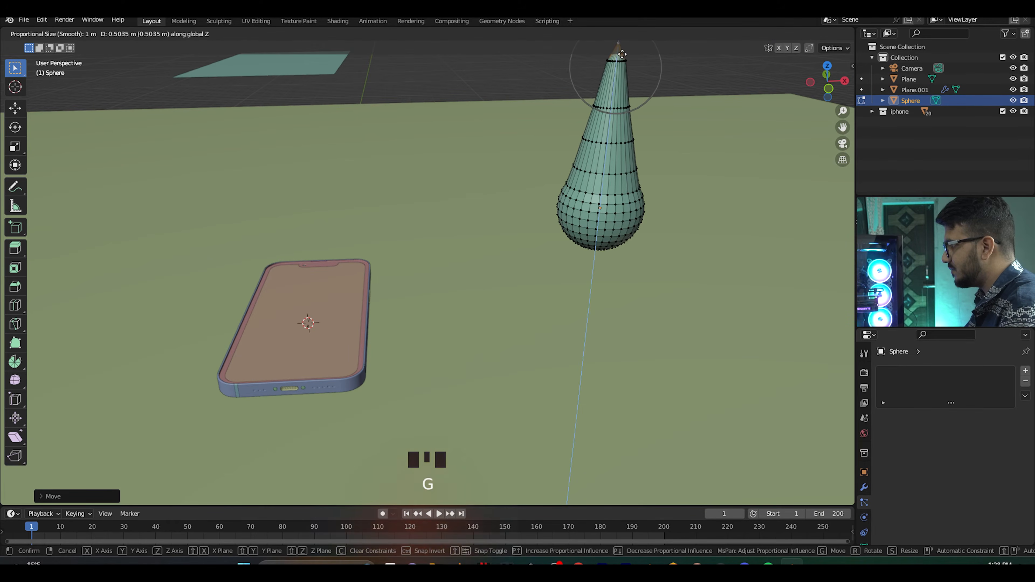
pyautogui.click(619, 51)
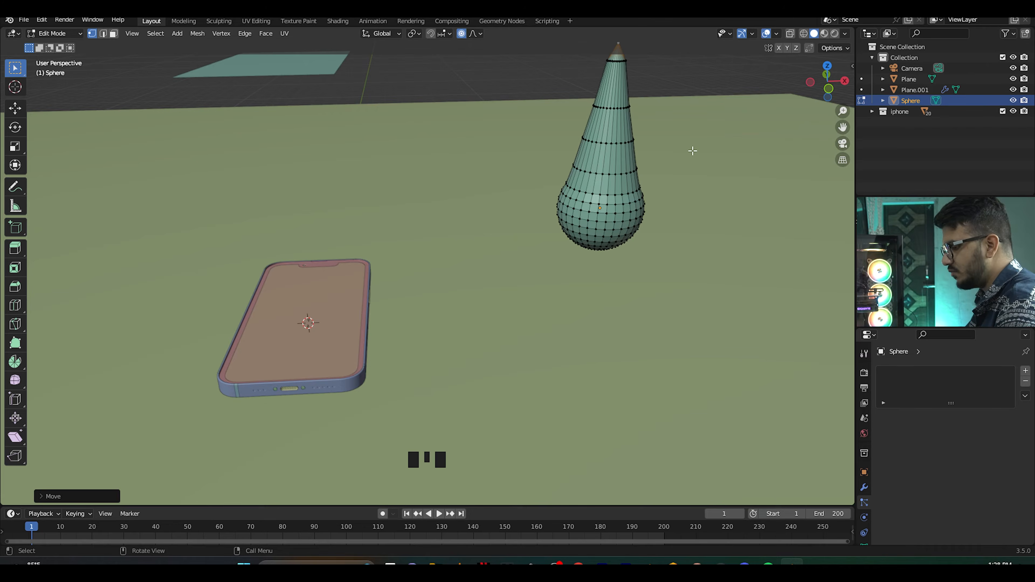
# - Return to Object Mode, apply Shade Smooth to the teardrop and deselect it
pyautogui.press('Tab')
pyautogui.moveTo(698, 185); pyautogui.dragTo(689, 164, button='middle')
pyautogui.scroll(-1, 689, 163)
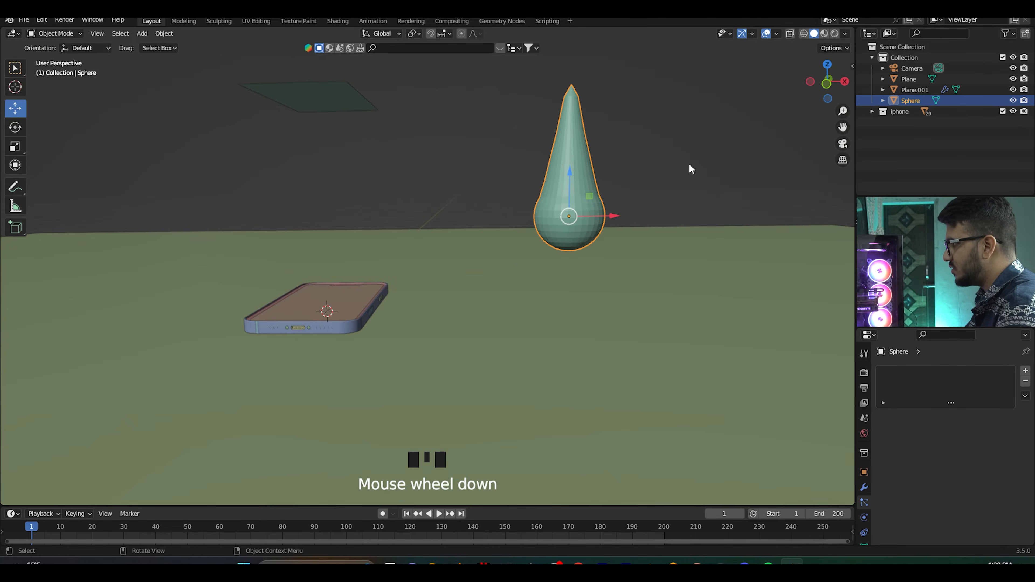
pyautogui.click(755, 135)
pyautogui.click(574, 154)
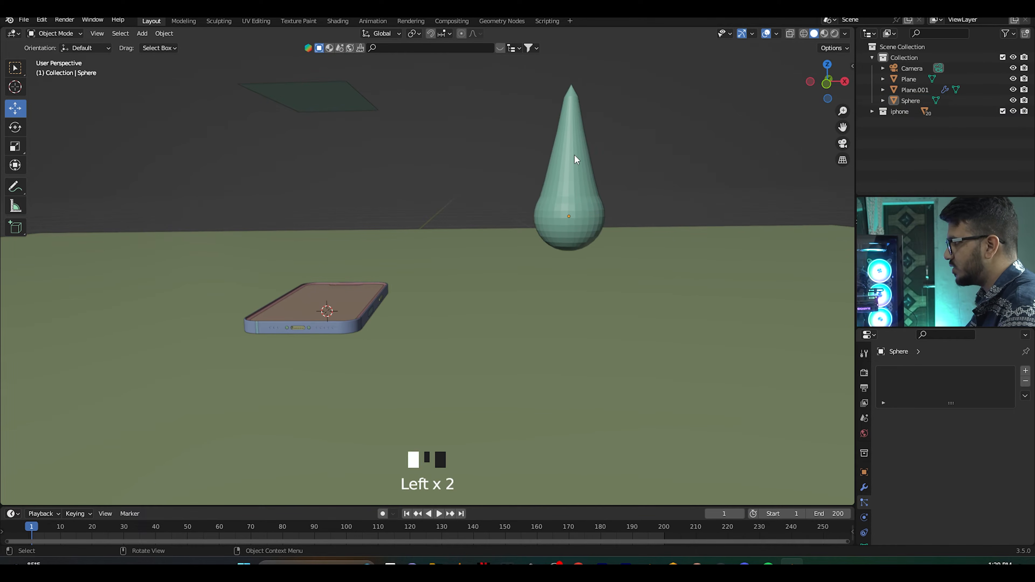
pyautogui.rightClick(574, 153)
pyautogui.click(574, 153)
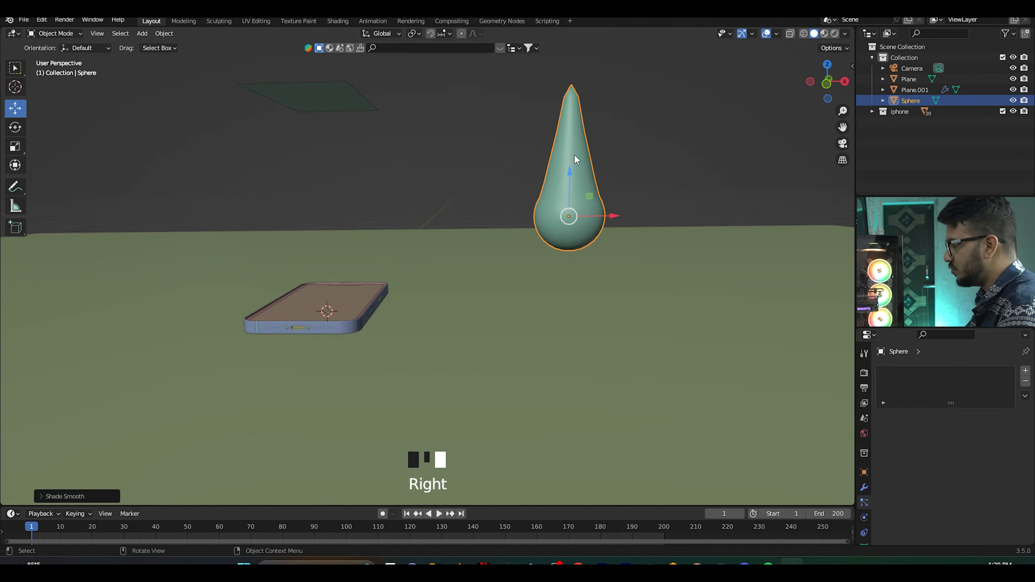
pyautogui.click(510, 122)
# - Select the emitter plane above the phone and pick the teardrop sphere as its particle Instance Object
pyautogui.moveTo(351, 94); pyautogui.dragTo(360, 134, button='middle')
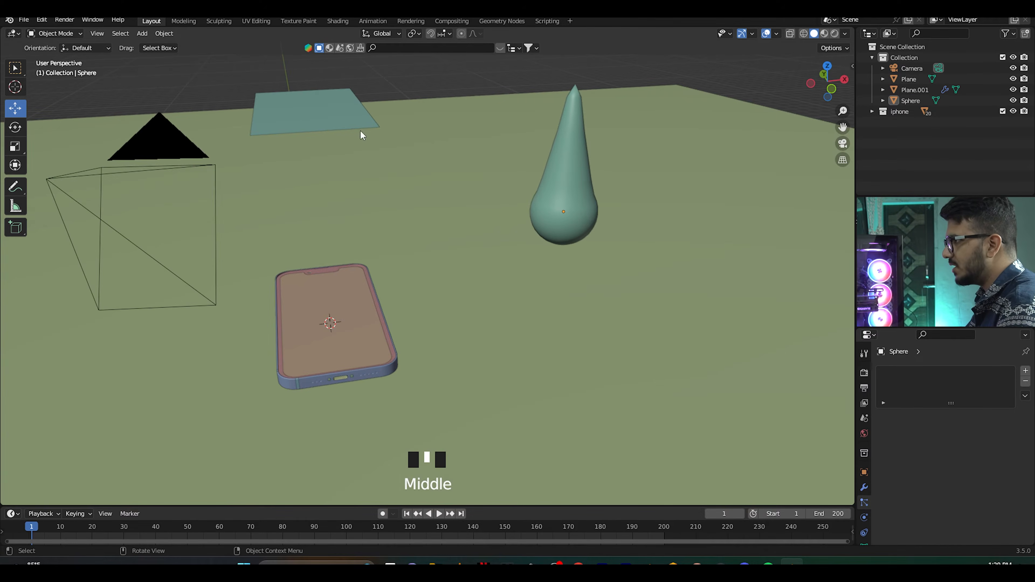
pyautogui.click(325, 121)
pyautogui.scroll(-10, 893, 469)
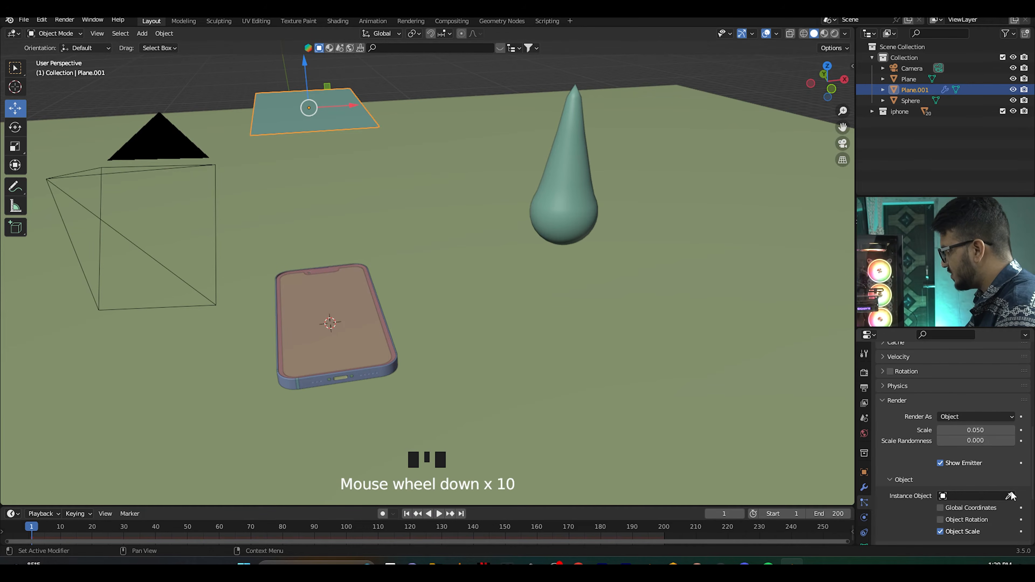
pyautogui.click(1010, 495)
pyautogui.click(568, 195)
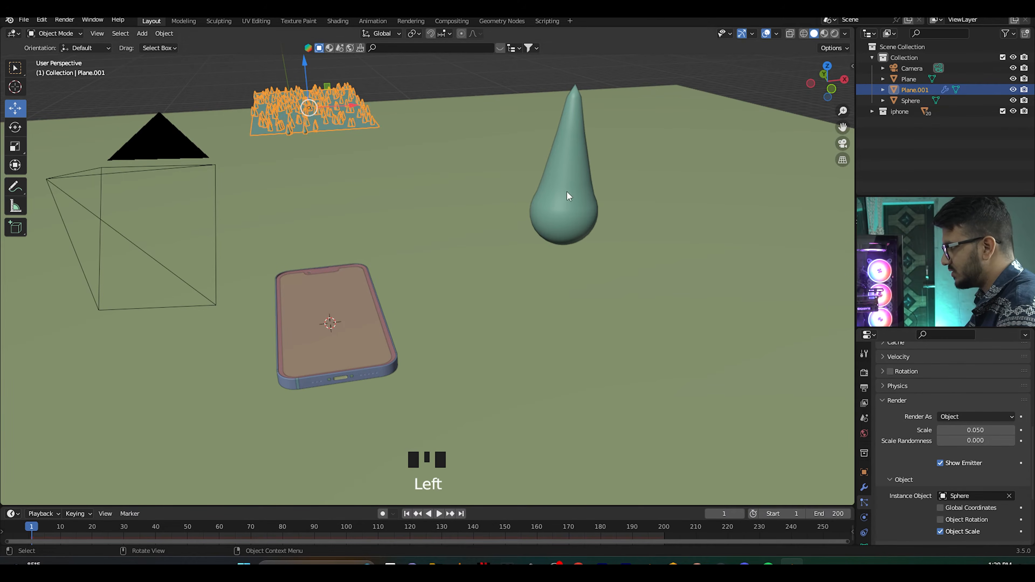
# - Move the original teardrop along X far away from the phone and deselect it
pyautogui.click(577, 181)
pyautogui.scroll(-3, 577, 181)
pyautogui.moveTo(546, 236); pyautogui.dragTo(840, 216)
pyautogui.click(498, 186)
# - Set the emitter plane's particle render Scale to 0.010 and play back the falling drops
pyautogui.scroll(4, 498, 186)
pyautogui.click(300, 89)
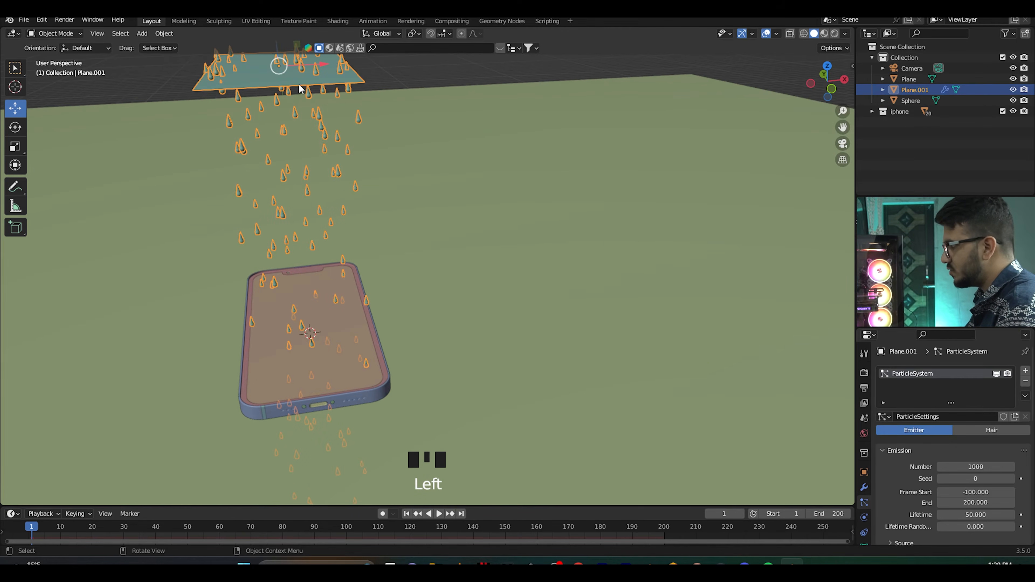
pyautogui.scroll(-11, 937, 468)
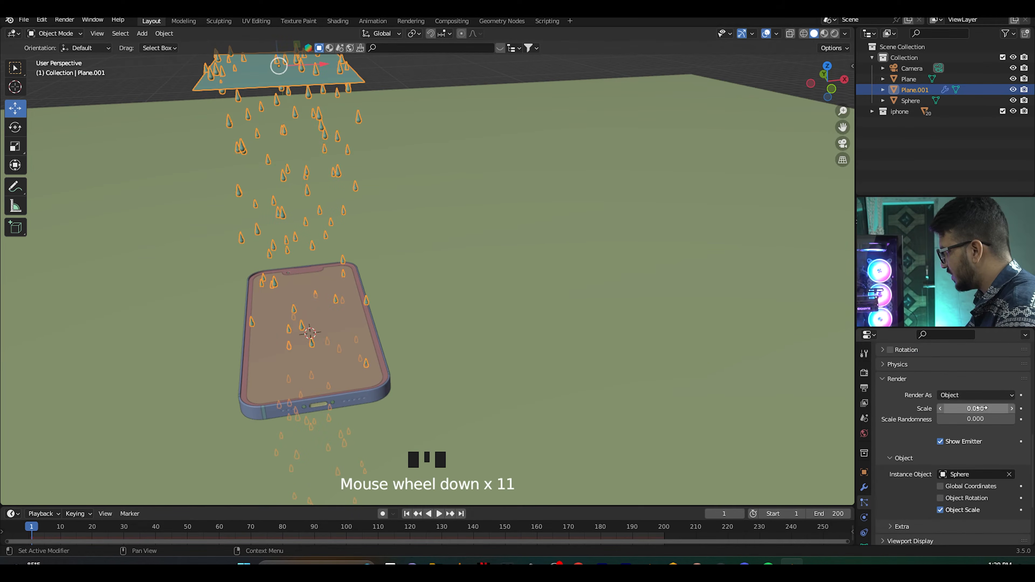
pyautogui.moveTo(980, 408); pyautogui.dragTo(966, 408)
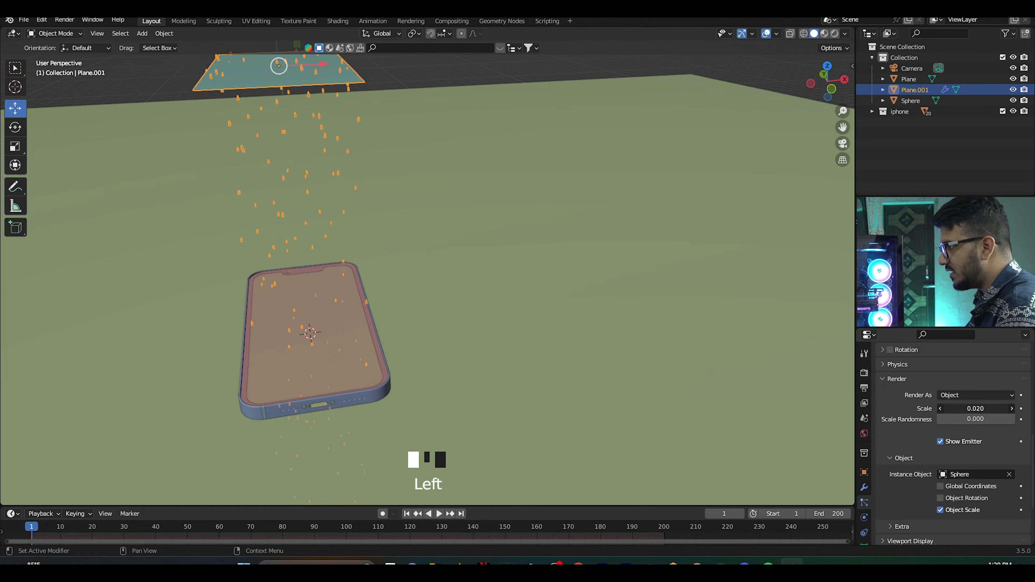
pyautogui.click(435, 76)
pyautogui.press('space')
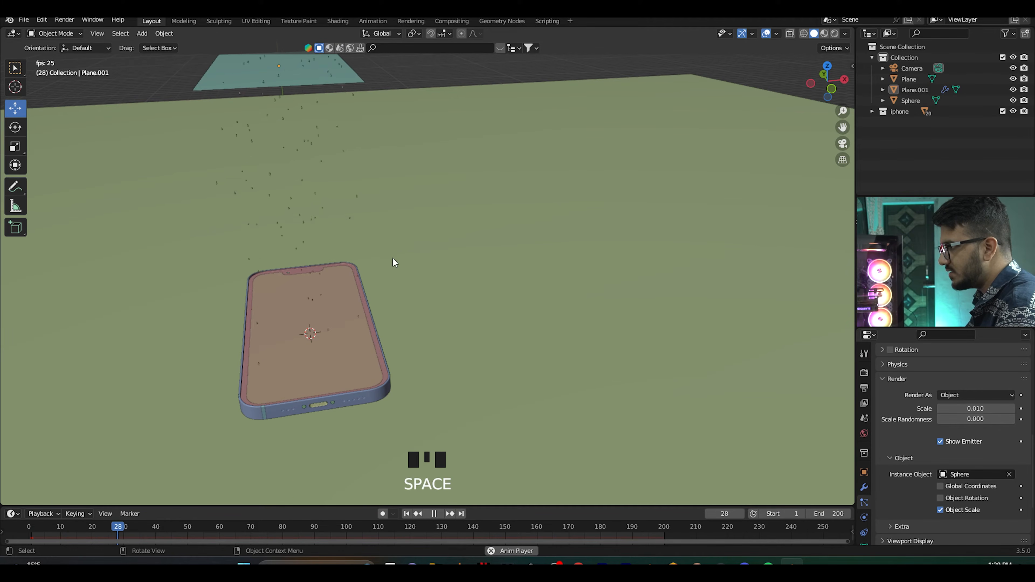
pyautogui.press('space')
pyautogui.scroll(-2, 321, 148)
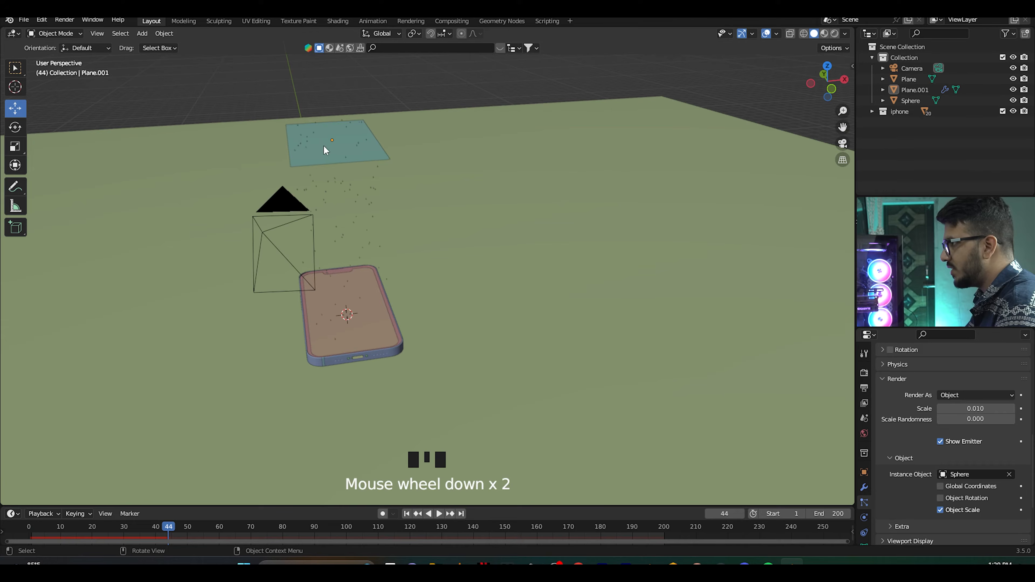
# - Give the emitter plane above the phone Dynamic Paint physics of type Brush and add the brush
pyautogui.click(343, 148)
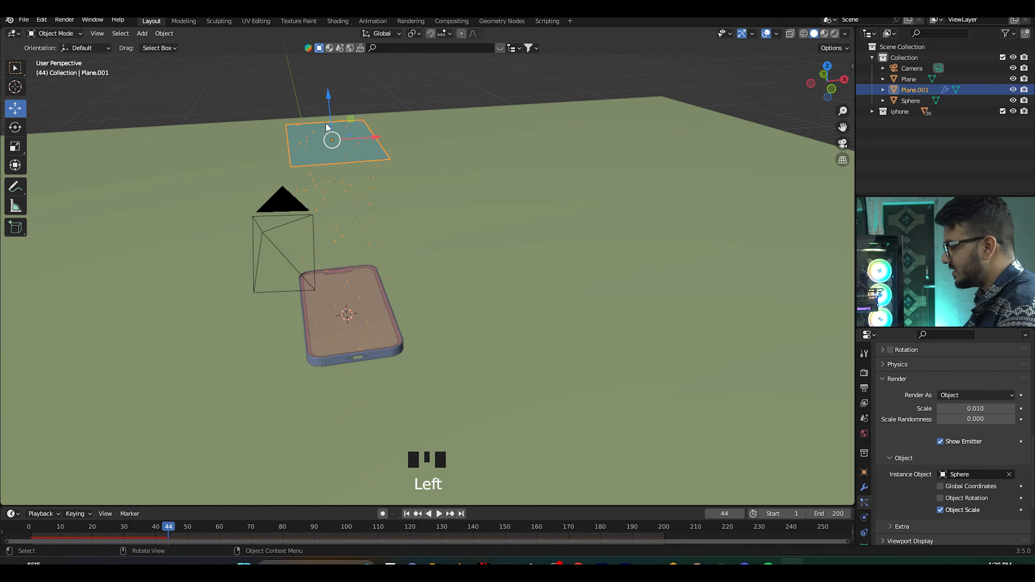
pyautogui.scroll(-3, 865, 487)
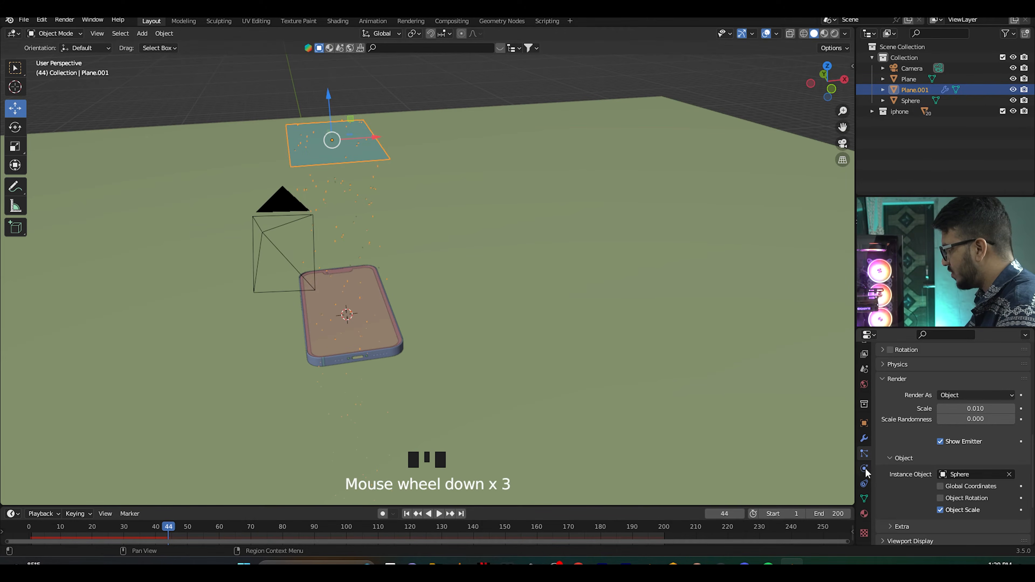
pyautogui.click(865, 468)
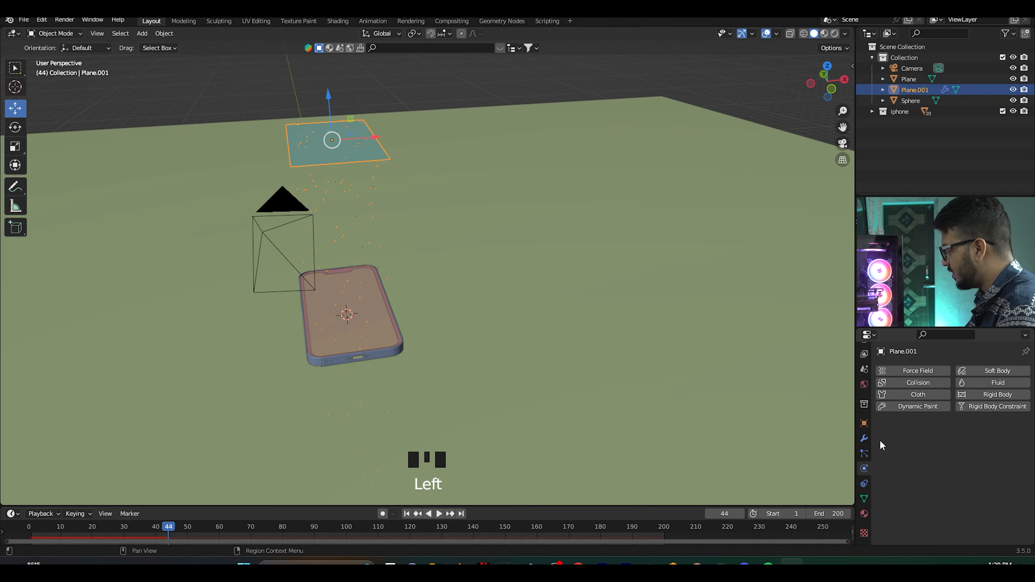
pyautogui.click(924, 406)
pyautogui.moveTo(946, 488); pyautogui.dragTo(951, 511)
pyautogui.click(931, 522)
# - Set the brush's paint source to Particle System and choose ParticleSystem as its particle system
pyautogui.scroll(-12, 917, 491)
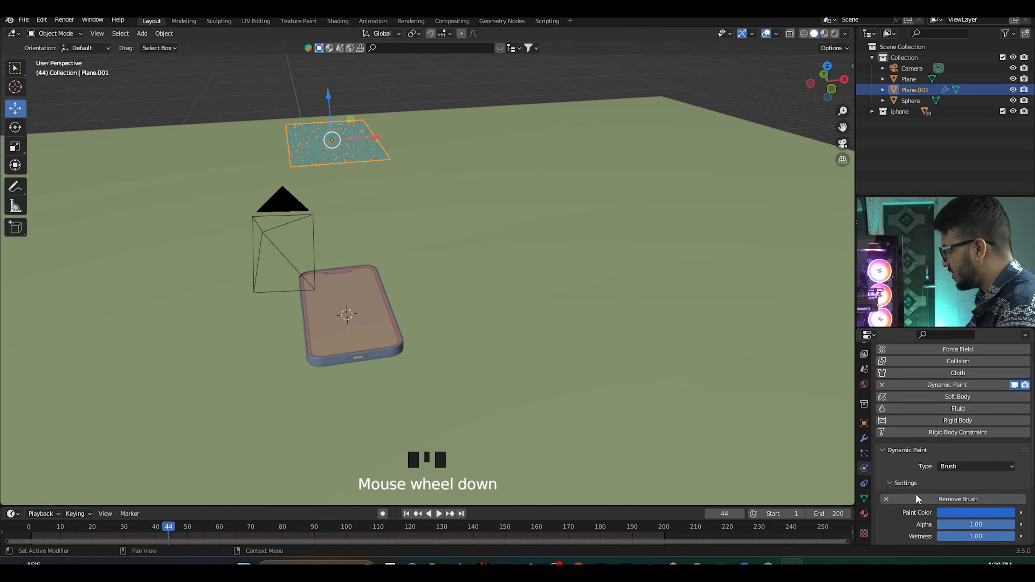
pyautogui.click(953, 505)
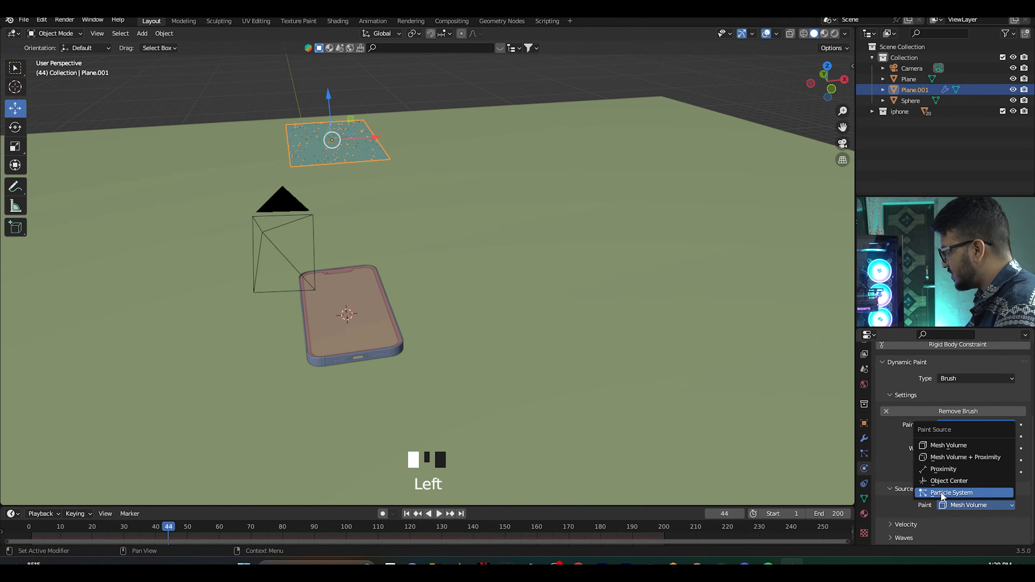
pyautogui.click(942, 495)
pyautogui.scroll(-1, 939, 515)
pyautogui.click(939, 509)
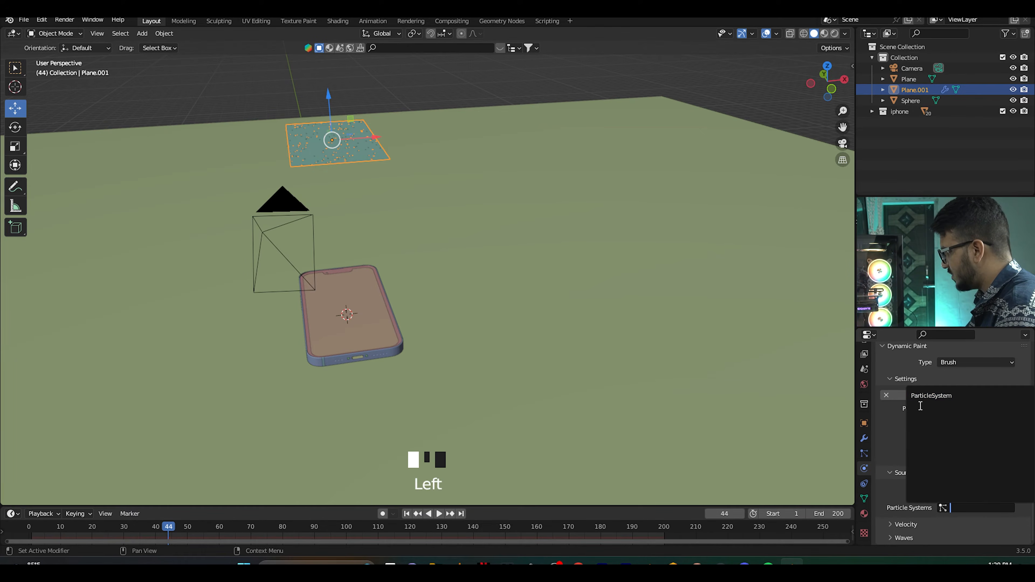
pyautogui.click(927, 396)
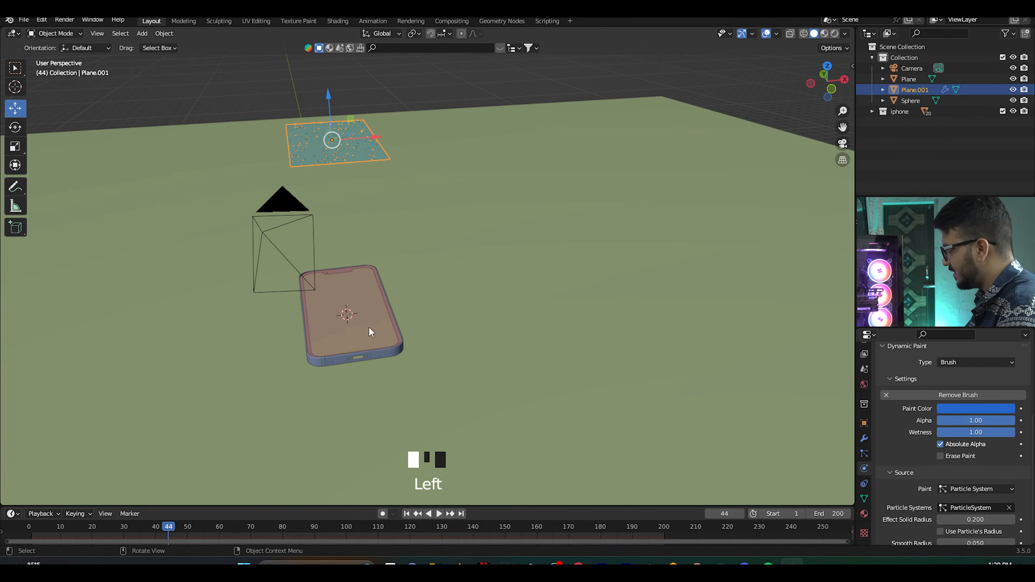
# - Select the phone's screen plane, enable Dynamic Paint on it and add a canvas
pyautogui.click(370, 332)
pyautogui.click(913, 407)
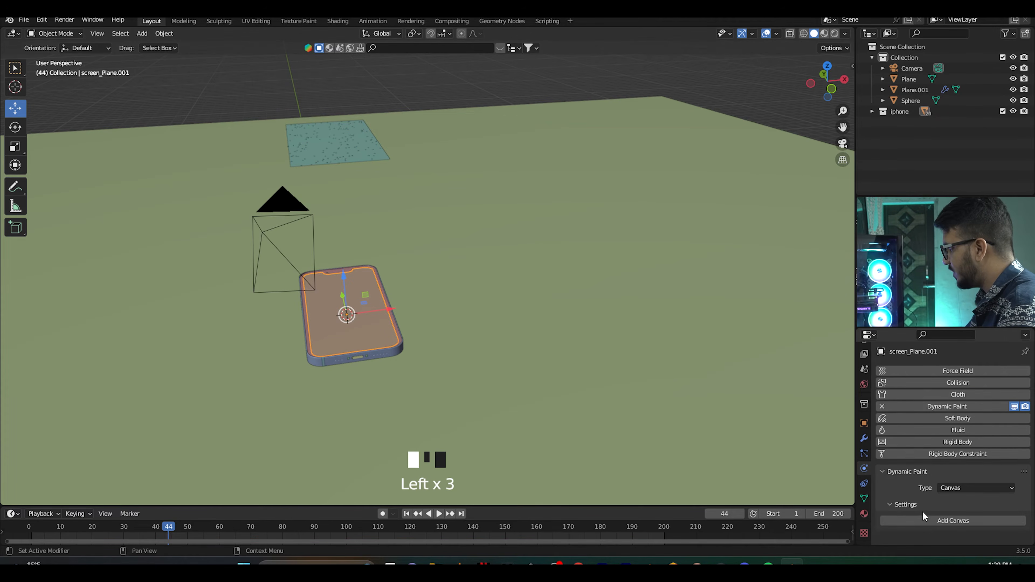
pyautogui.click(934, 521)
# - Set the screen canvas's Surface Type to Waves and its Scale Influence to 0.60
pyautogui.scroll(-8, 925, 509)
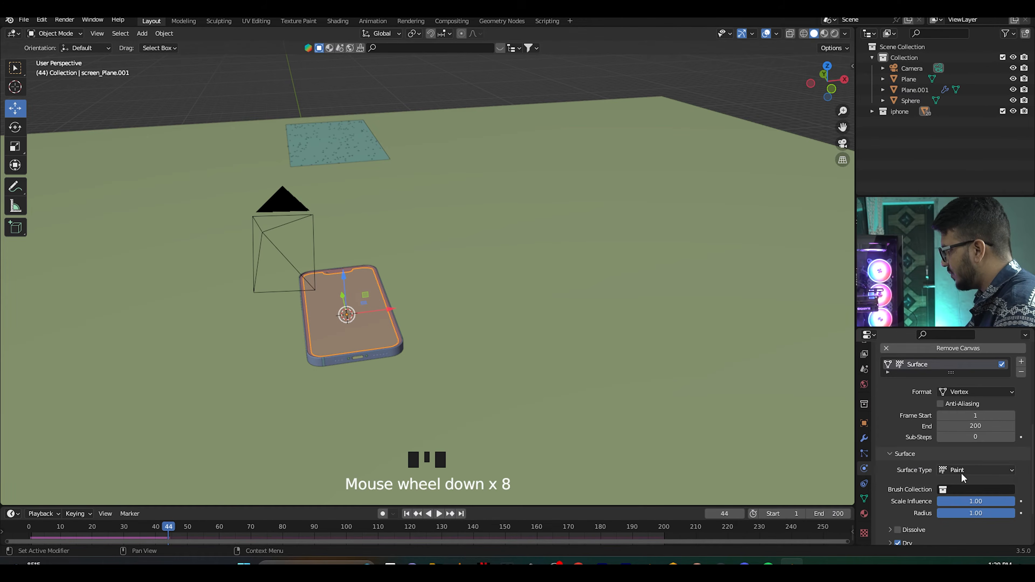
pyautogui.click(963, 477)
pyautogui.click(956, 518)
pyautogui.scroll(-7, 900, 522)
pyautogui.scroll(-3, 900, 521)
pyautogui.click(1008, 512)
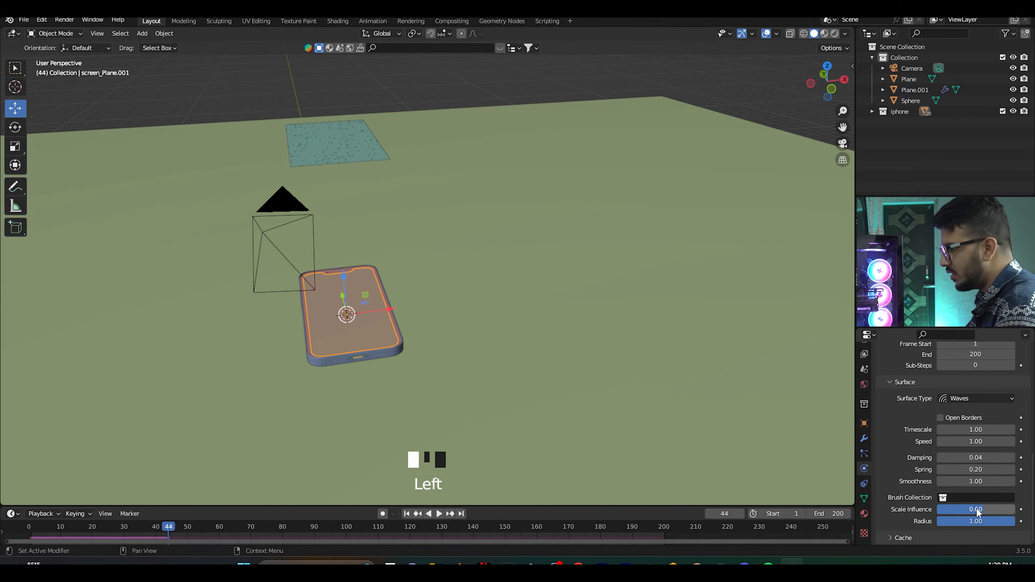
# - Play the animation from the start to examine the ripples on the phone screen up close
pyautogui.click(29, 529)
pyautogui.scroll(2, 504, 354)
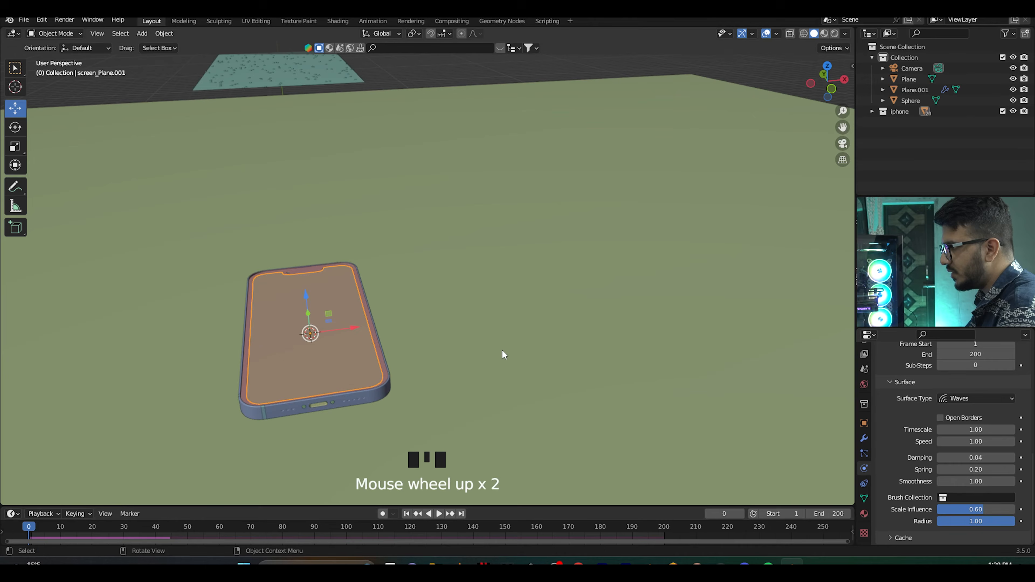
pyautogui.press('space')
pyautogui.scroll(2, 432, 327)
pyautogui.moveTo(447, 322); pyautogui.dragTo(447, 361, button='middle')
pyautogui.press('space')
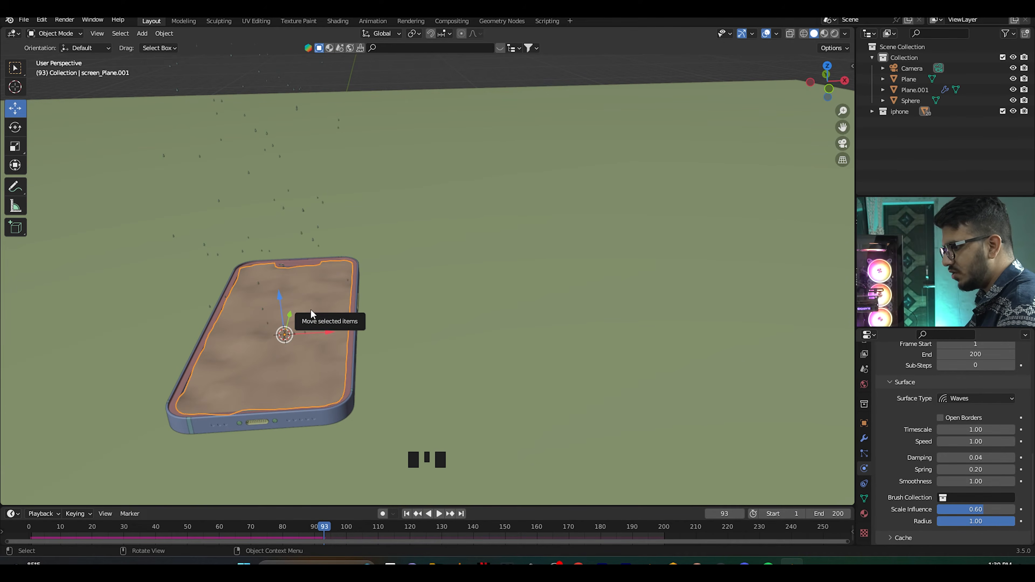
# - Subdivide the phone screen's mesh twice in Edit Mode and return to Object Mode
pyautogui.press('Tab')
pyautogui.rightClick(290, 291)
pyautogui.click(290, 291)
pyautogui.rightClick(289, 291)
pyautogui.click(290, 291)
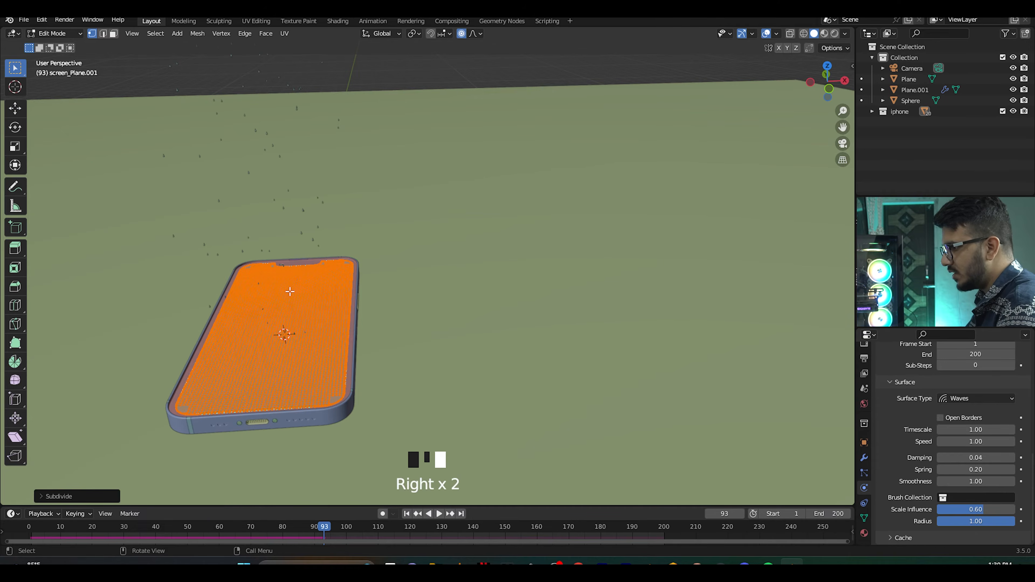
pyautogui.press('Tab')
# - Replay the ripples from the start and set the waves' Timescale to 0.72 and Speed to 0.74
pyautogui.hotkey('shift', 'Left')
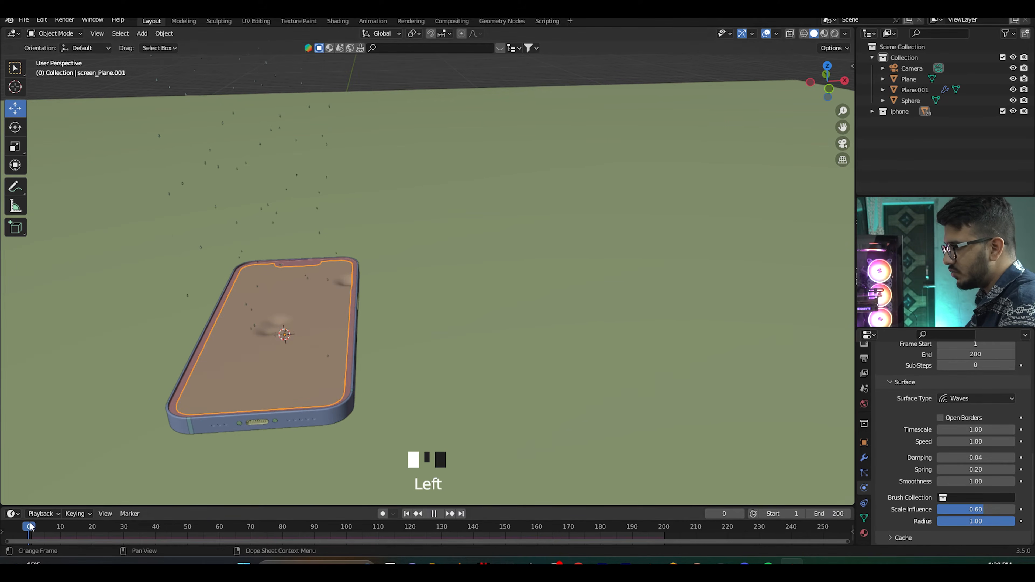
pyautogui.press('space')
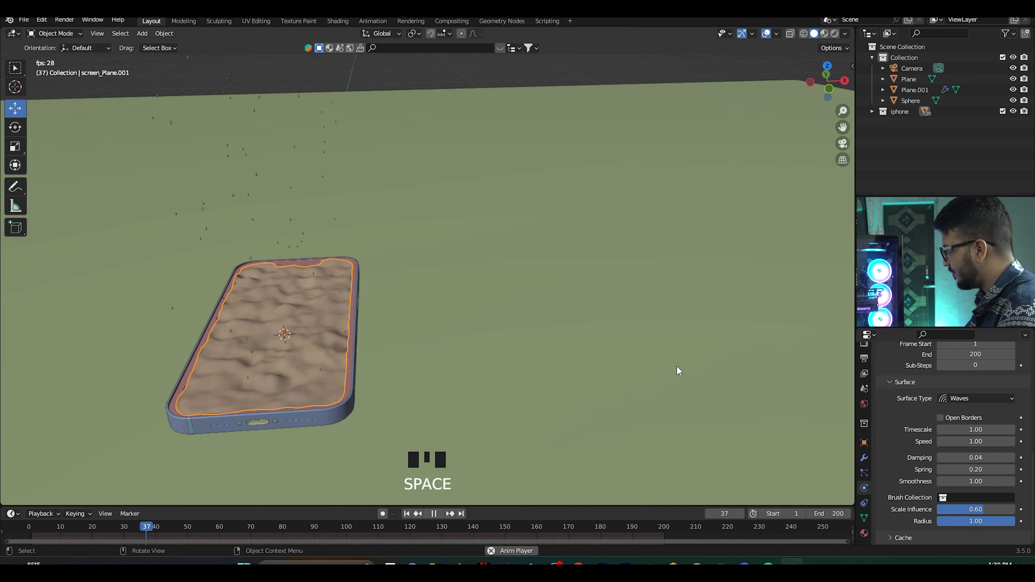
pyautogui.press('space')
pyautogui.moveTo(972, 428)
pyautogui.mouseDown()
pyautogui.moveTo(957, 428)
pyautogui.moveTo(962, 442)
pyautogui.mouseUp()
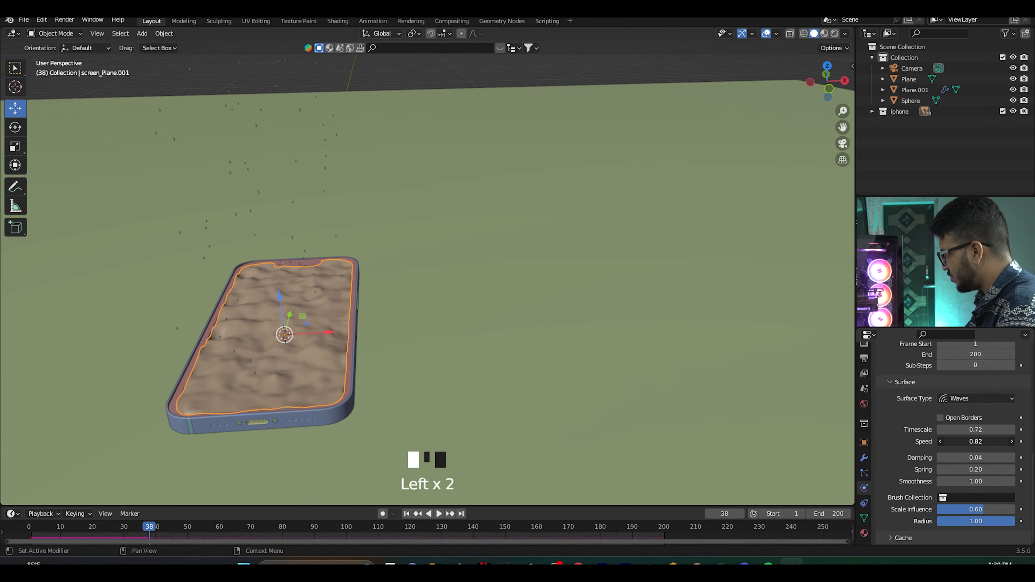
# - Replay the ripples from frame 1 and try a wave Spring value of 0.41
pyautogui.click(32, 531)
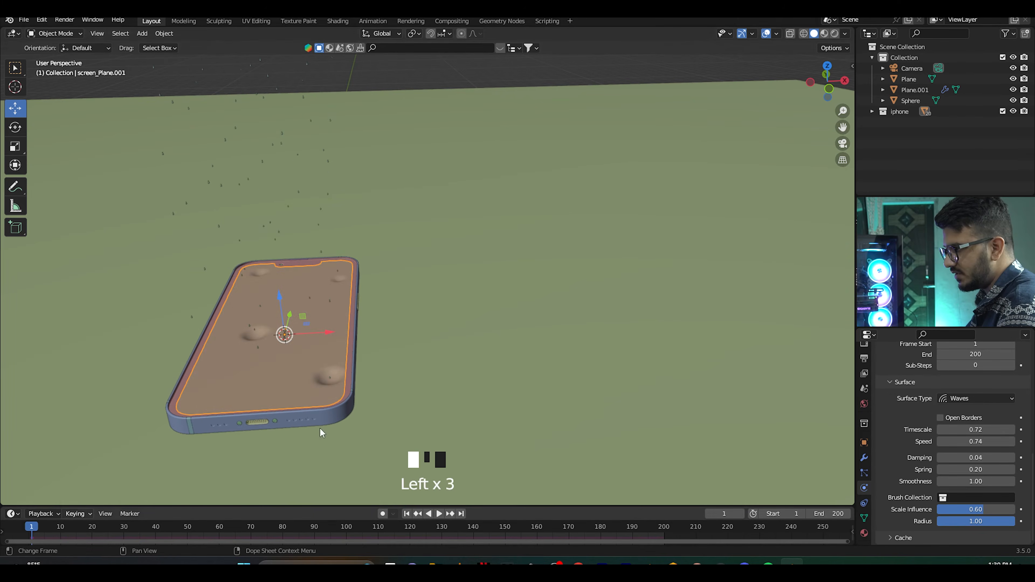
pyautogui.press('space')
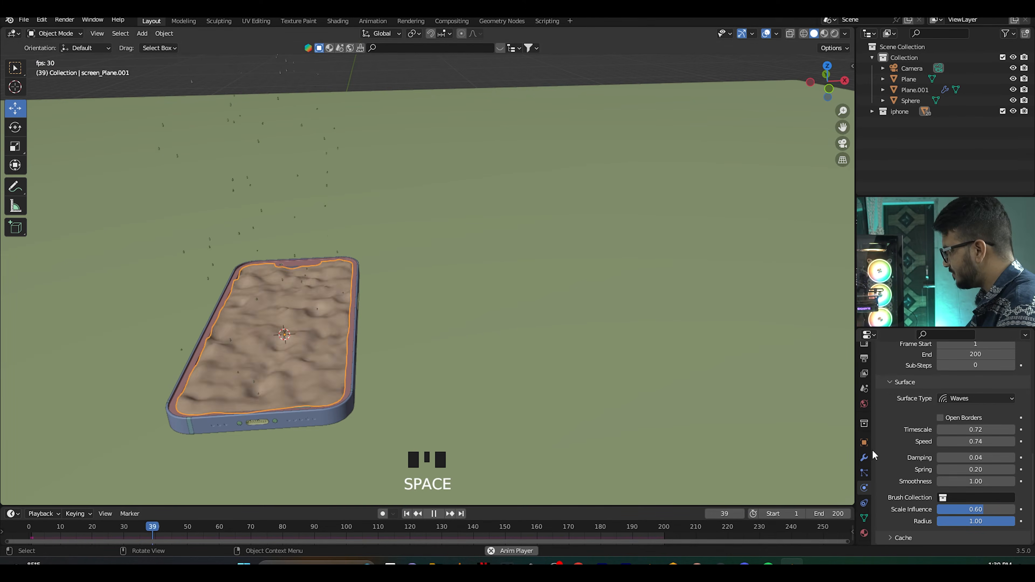
pyautogui.press('space')
pyautogui.moveTo(970, 470); pyautogui.dragTo(983, 470)
# - Play the animation again from frame 1 and set the waves' Spring to 0.19
pyautogui.click(33, 532)
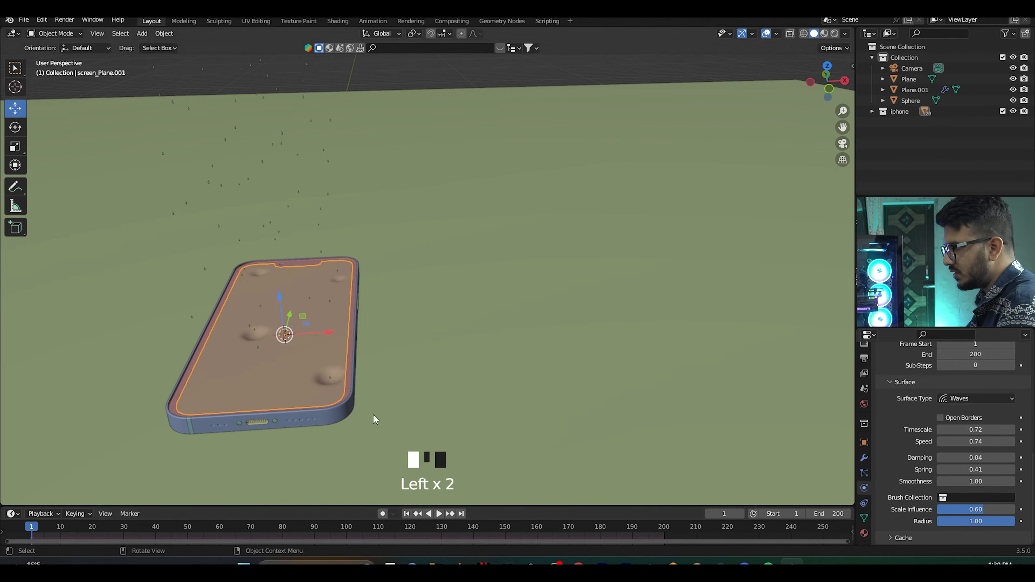
pyautogui.press('space')
pyautogui.press('space')
pyautogui.press('Left')
pyautogui.press('Left')
pyautogui.moveTo(975, 470); pyautogui.dragTo(950, 469)
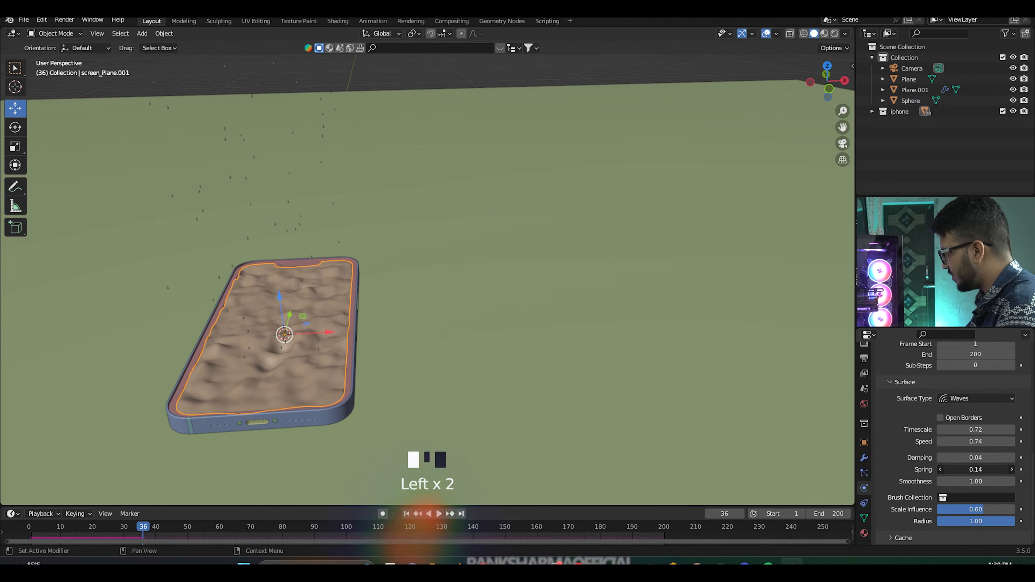
# - Replay the simulation from frame 0 and try a brush Radius of 0.62 for the screen's waves
pyautogui.click(36, 530)
pyautogui.press('Left')
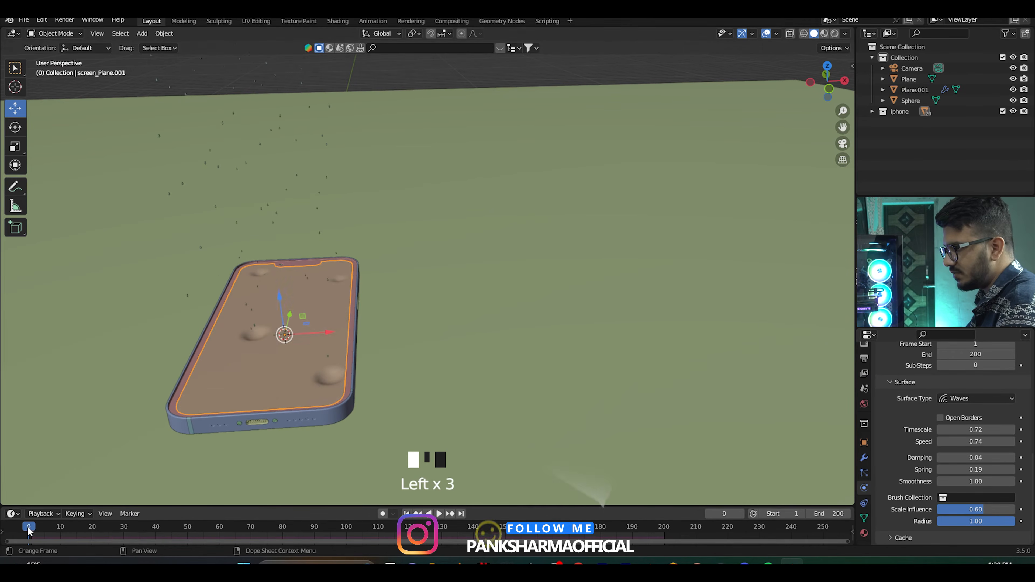
pyautogui.press('space')
pyautogui.press('space')
pyautogui.moveTo(968, 522); pyautogui.dragTo(949, 522)
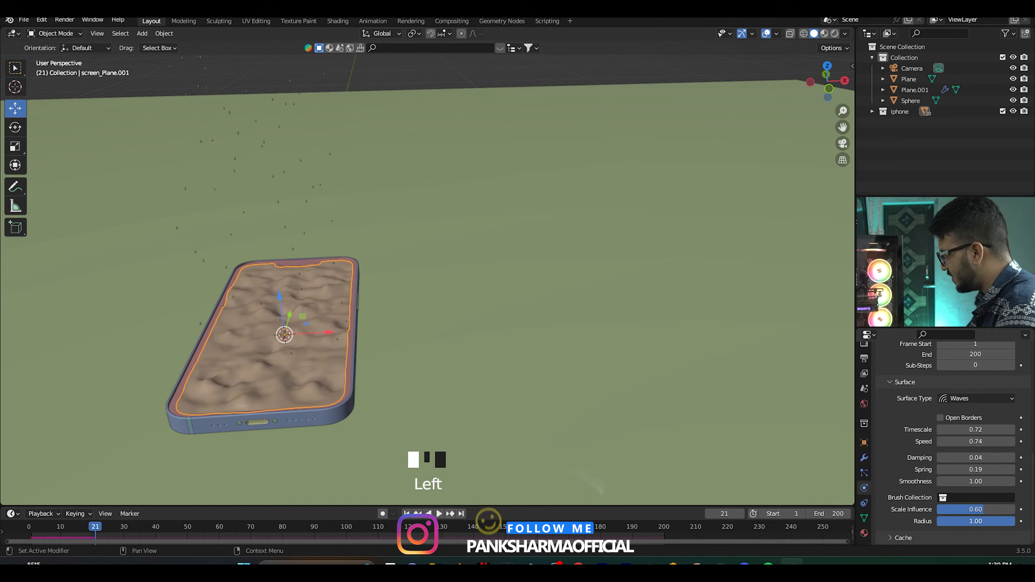
# - Play the ripples from the start, inspect the phone screen, and set the wave surface's Radius to 0.48
pyautogui.click(29, 526)
pyautogui.press('space')
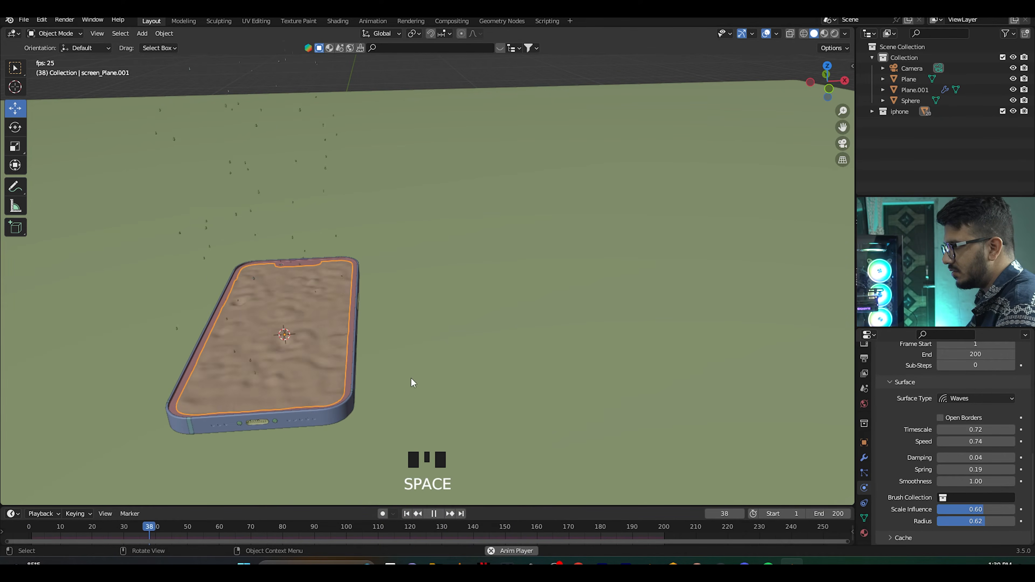
pyautogui.moveTo(414, 362); pyautogui.dragTo(427, 363, button='middle')
pyautogui.press('space')
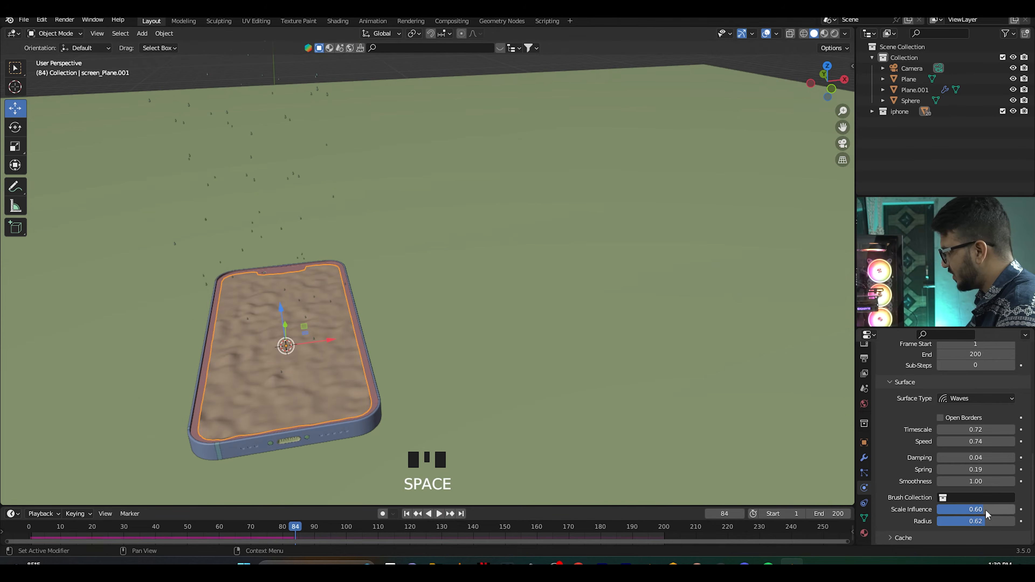
pyautogui.moveTo(988, 521); pyautogui.dragTo(984, 521)
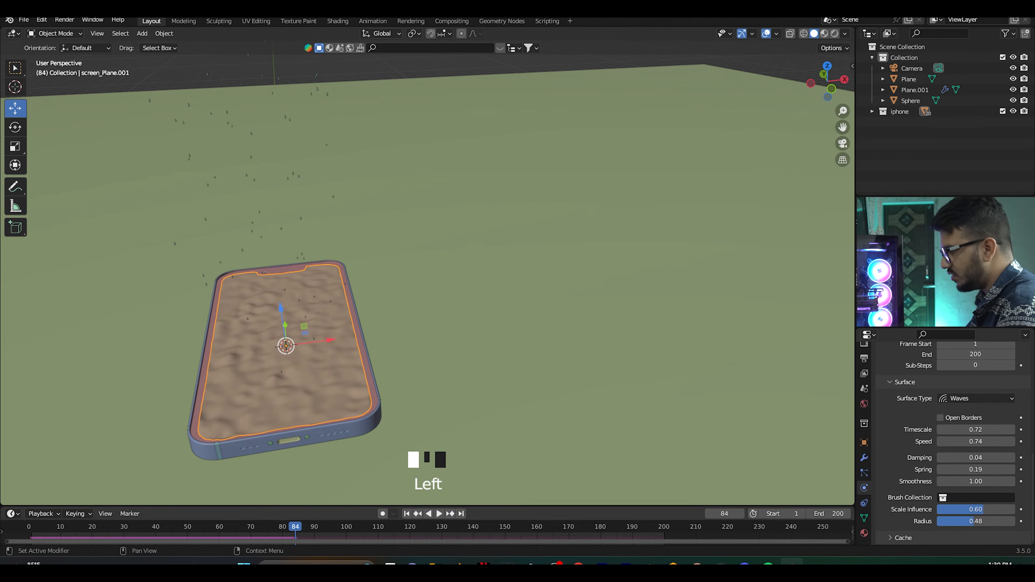
# - Preview the ripples from the start and set the wave surface's Scale Influence to 0.76
pyautogui.click(29, 529)
pyautogui.press('space')
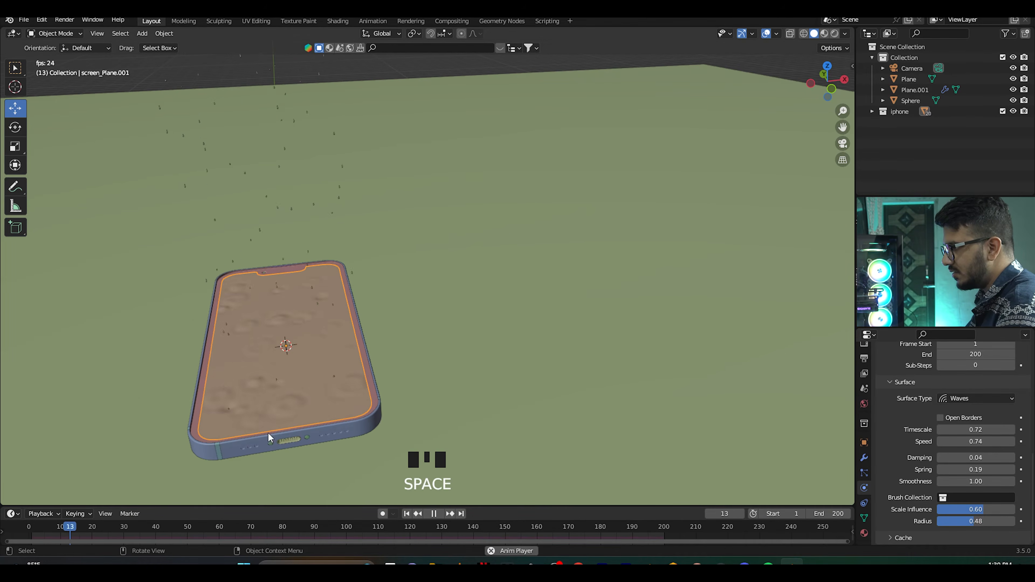
pyautogui.press('space')
pyautogui.moveTo(970, 510); pyautogui.dragTo(970, 510)
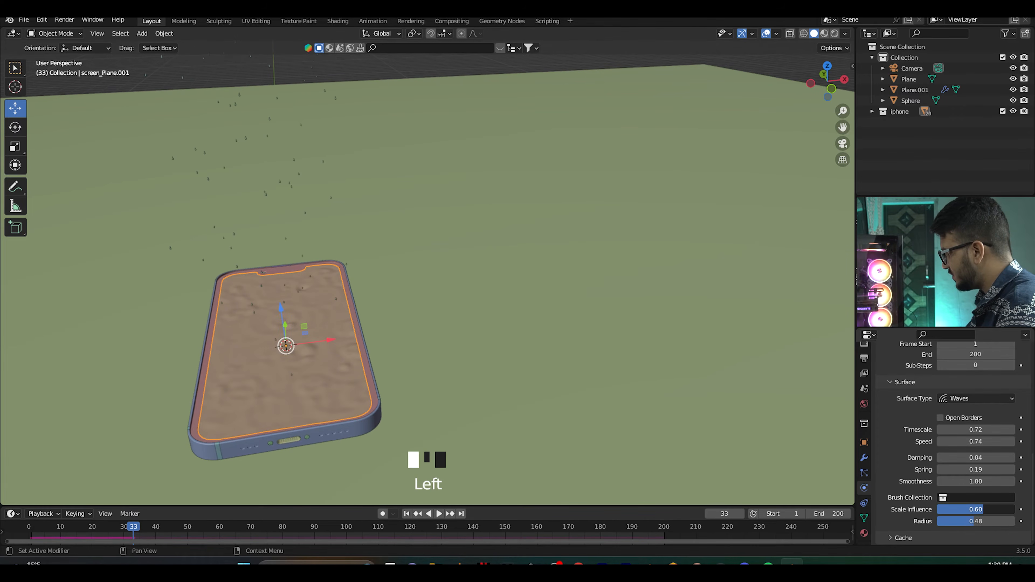
# - Play the animation from the start and examine the rippling phone screen through the camera view
pyautogui.click(29, 530)
pyautogui.press('space')
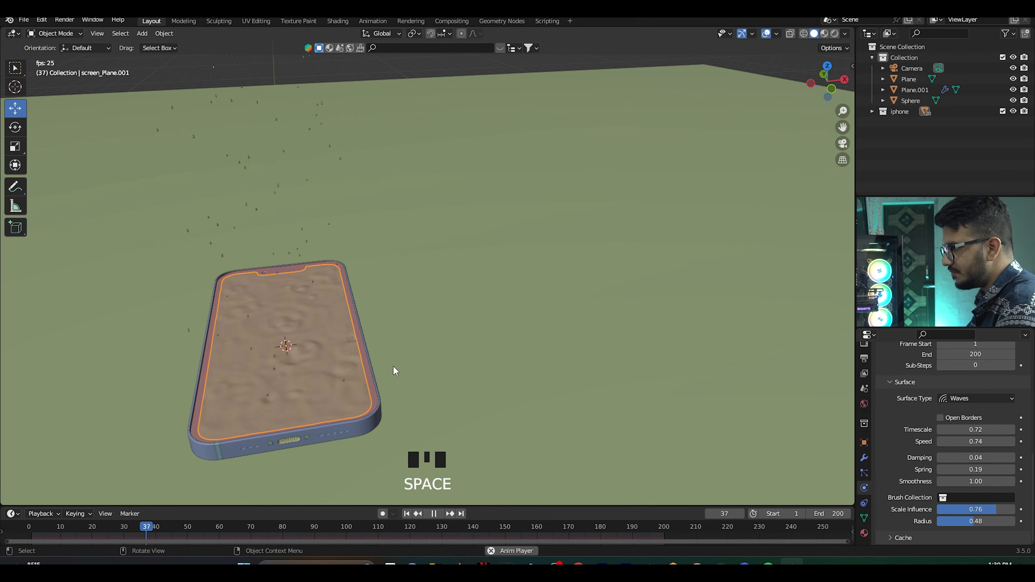
pyautogui.press('KP_0')
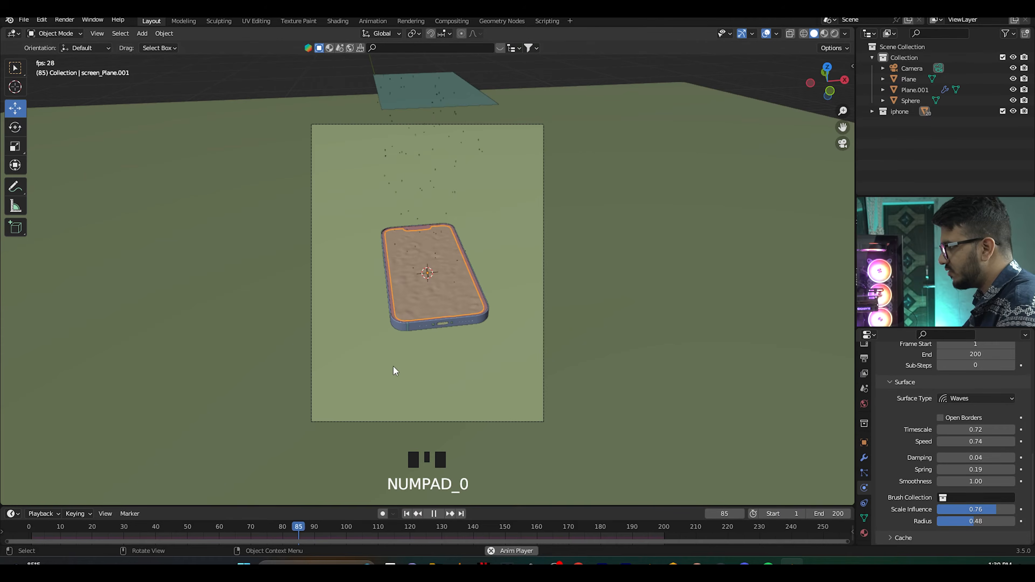
pyautogui.scroll(4, 425, 344)
pyautogui.scroll(-1, 490, 287)
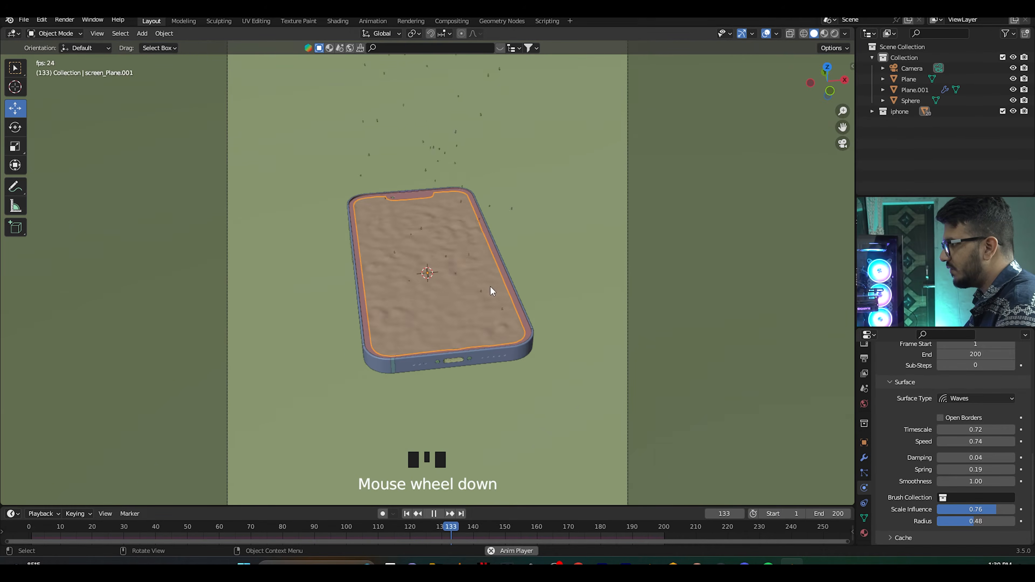
# - Stop playback and turn off the raindrop emitter plane's Show Instancer options for both Viewport and Render
pyautogui.scroll(-2, 490, 286)
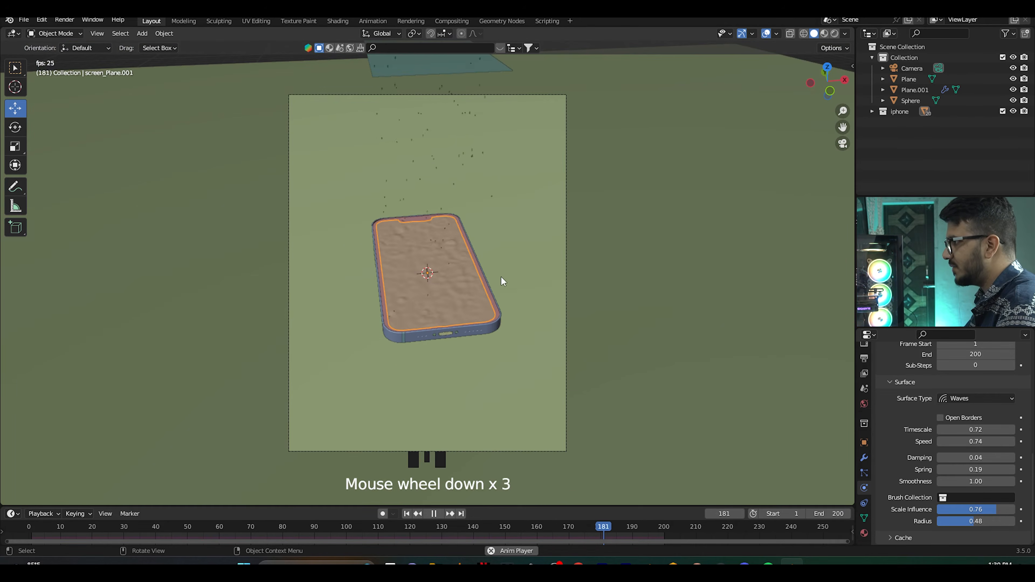
pyautogui.press('space')
pyautogui.scroll(-1, 501, 279)
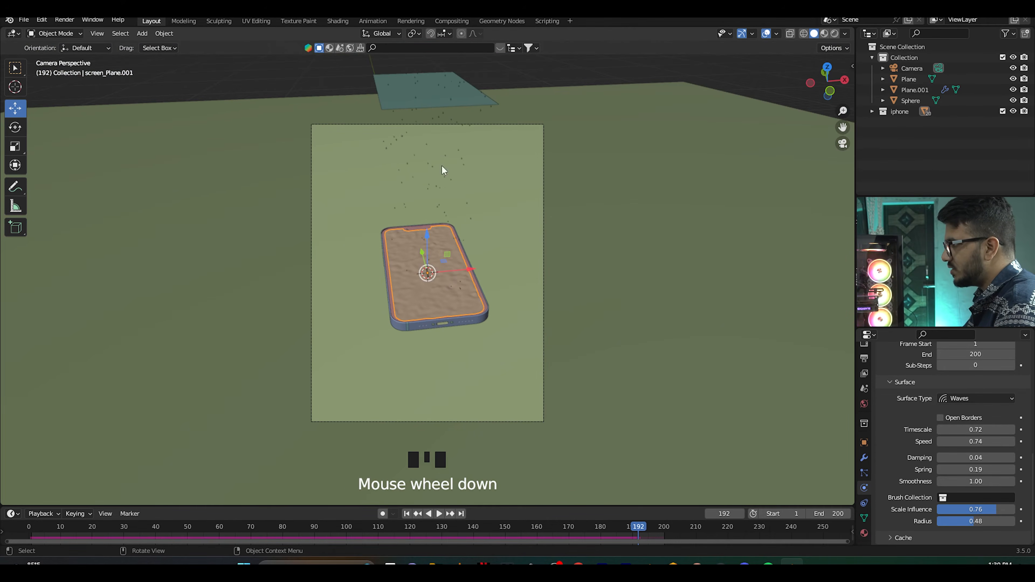
pyautogui.click(436, 98)
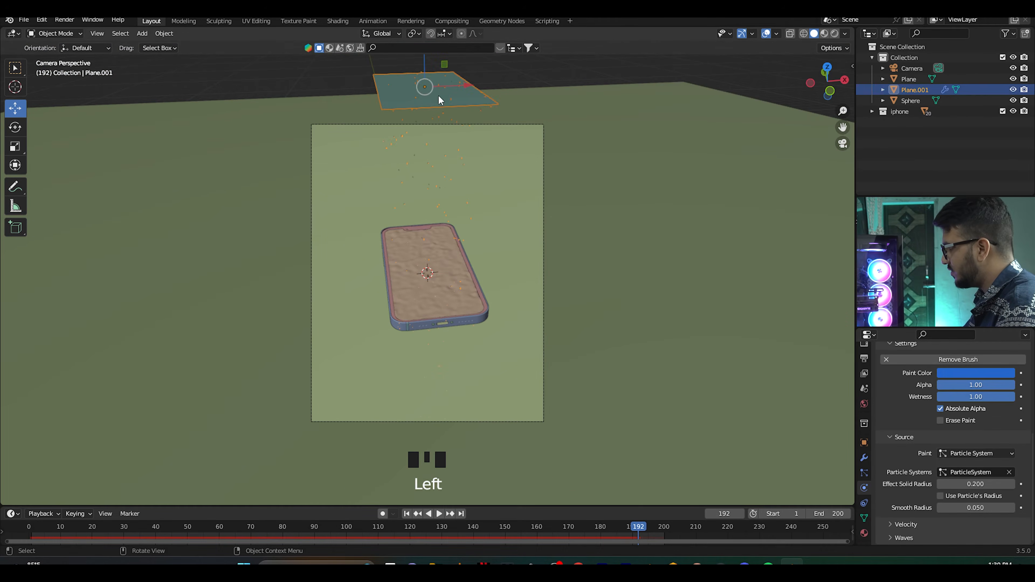
pyautogui.click(863, 444)
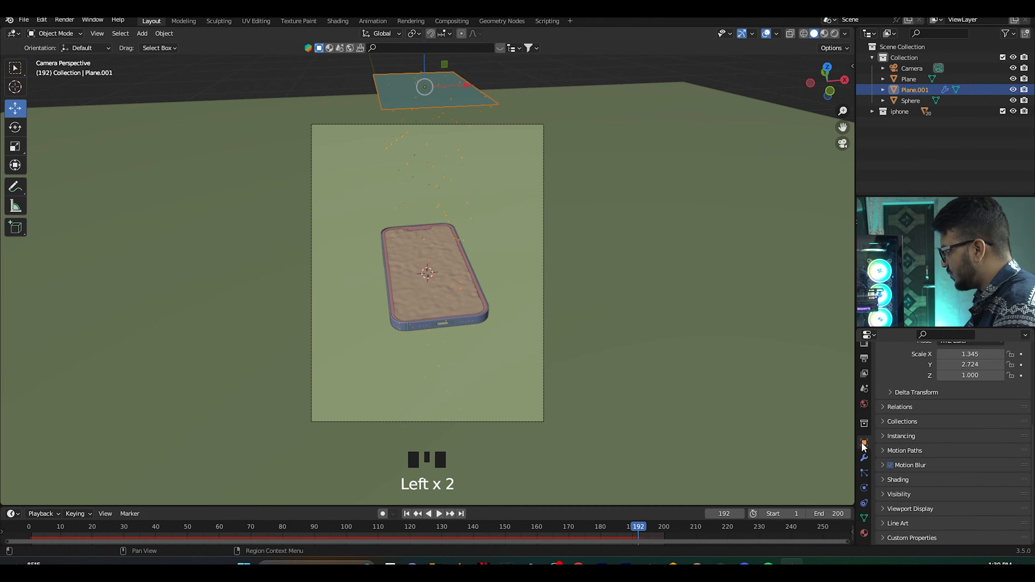
pyautogui.click(884, 436)
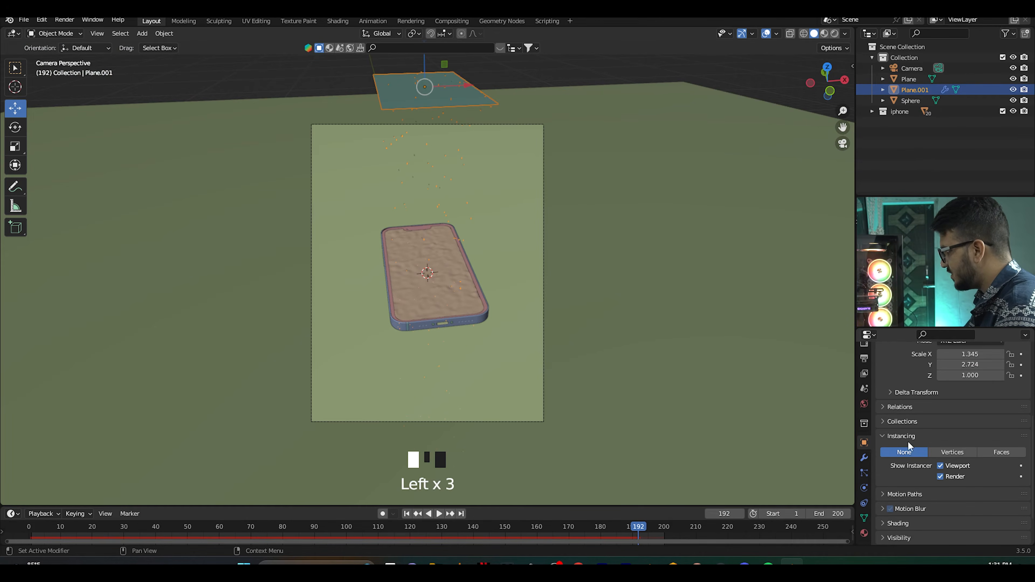
pyautogui.click(940, 467)
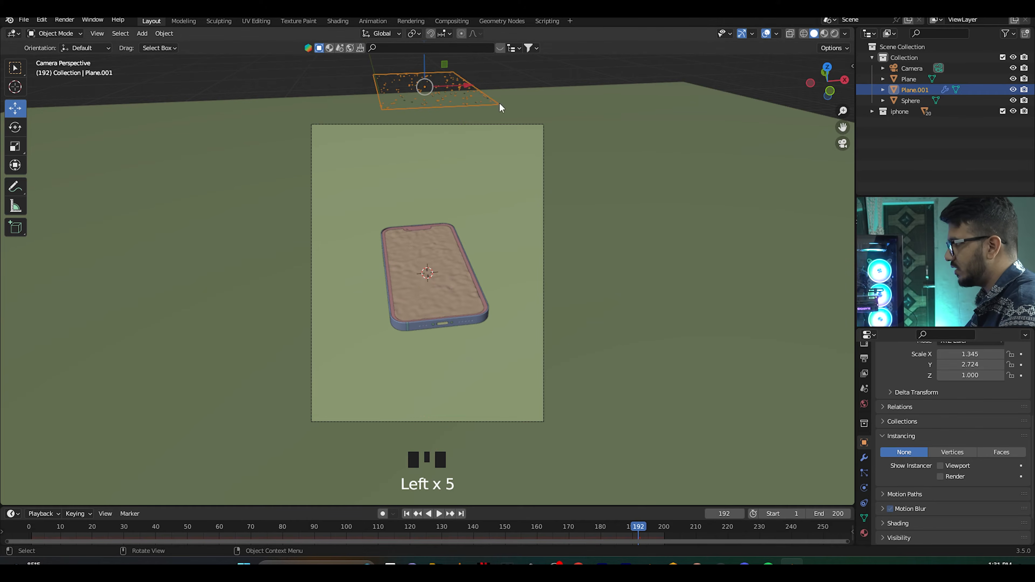
pyautogui.click(521, 74)
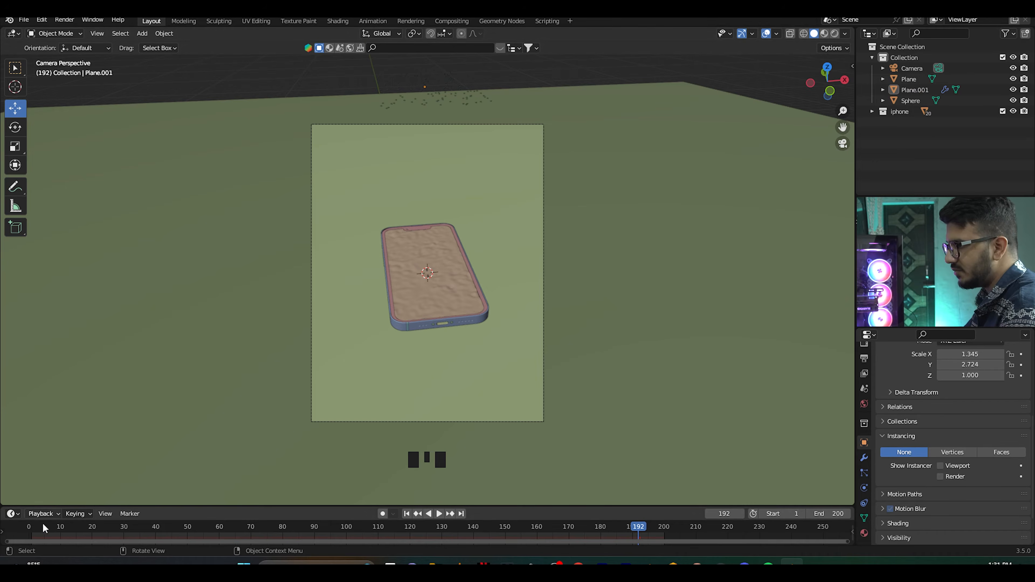
# - Play the animation from the start to check the falling drops without the emitter plane
pyautogui.click(32, 528)
pyautogui.press('space')
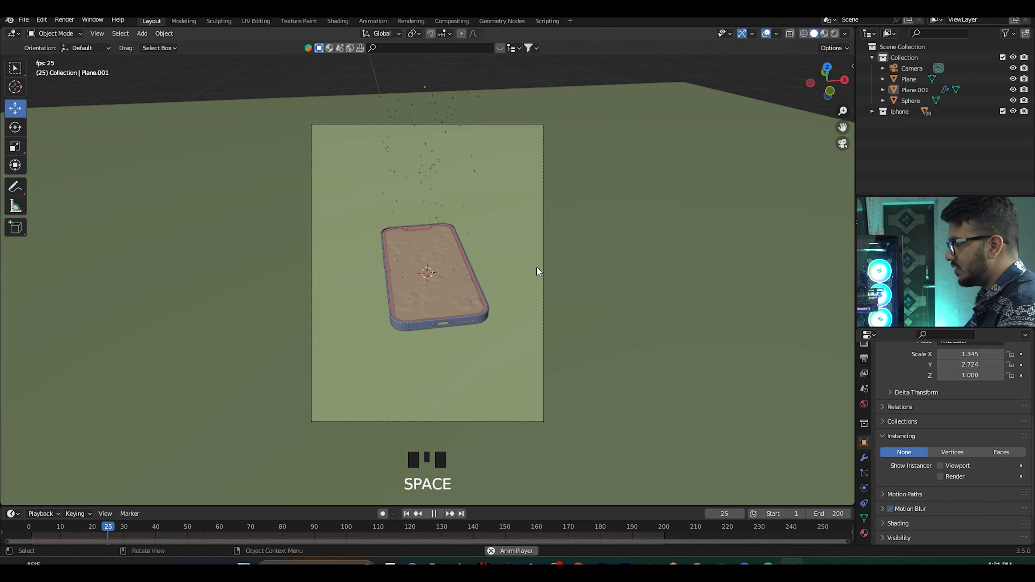
pyautogui.scroll(1, 504, 291)
pyautogui.press('space')
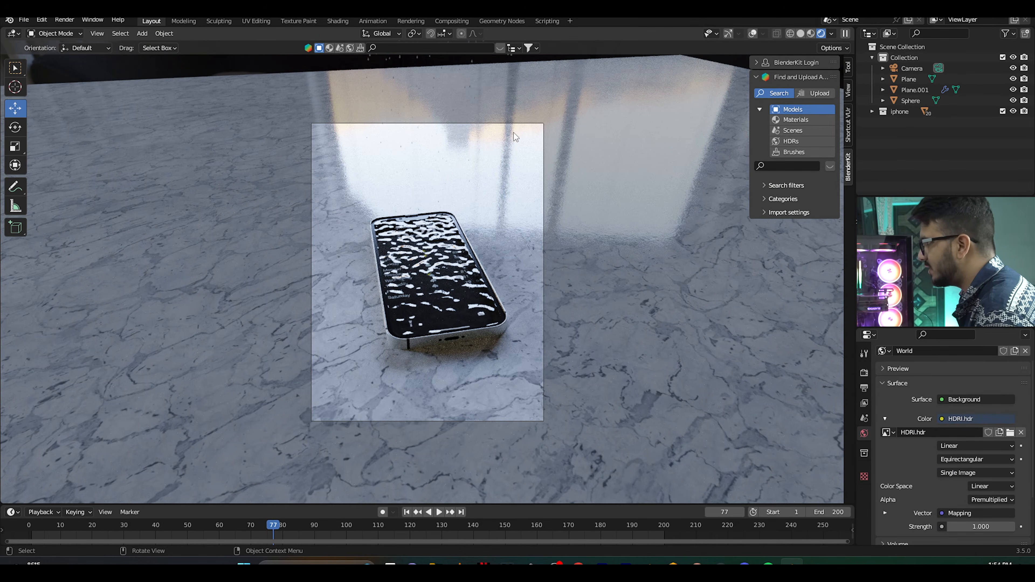
# - Turn on viewport overlays, add a cube, enlarge it and raise it above the phone
pyautogui.scroll(-2, 480, 127)
pyautogui.click(750, 34)
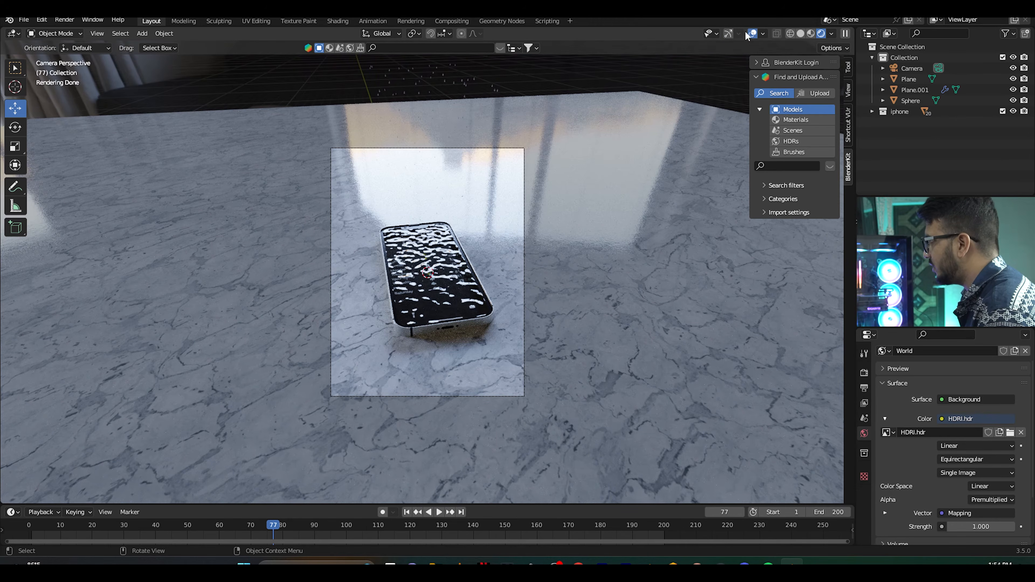
pyautogui.hotkey('shift', 'a')
pyautogui.moveTo(494, 143)
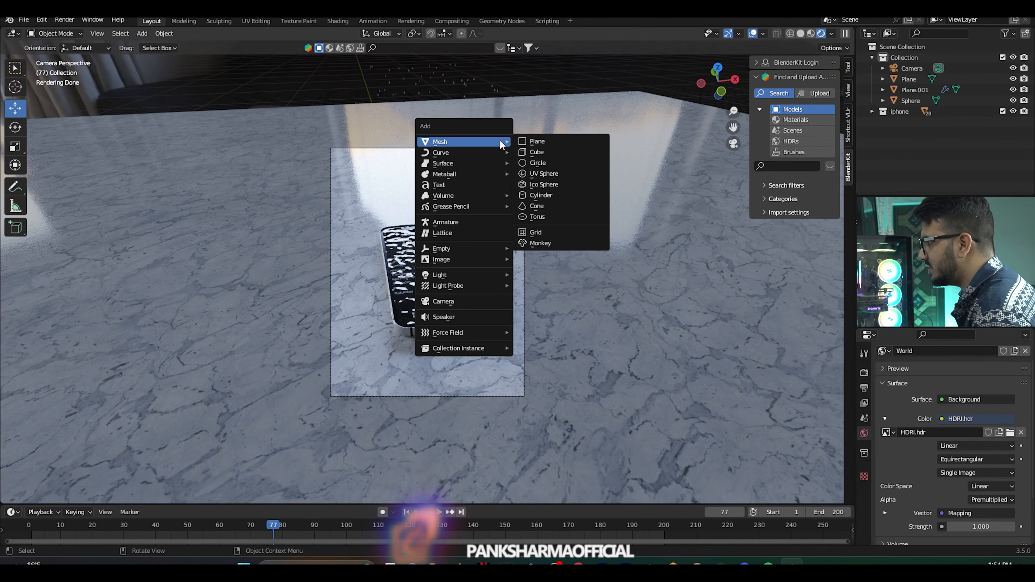
pyautogui.click(542, 153)
pyautogui.press('s')
pyautogui.click(579, 305)
pyautogui.moveTo(430, 242); pyautogui.dragTo(429, 108)
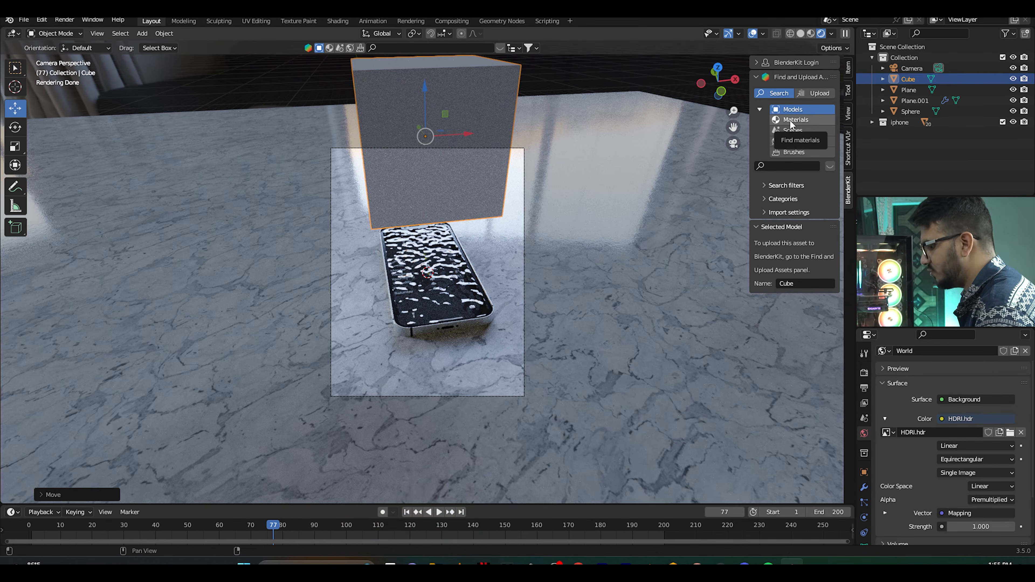
# - Search BlenderKit materials for "clouds" and apply the Clouds Generator material to the cube
pyautogui.click(787, 122)
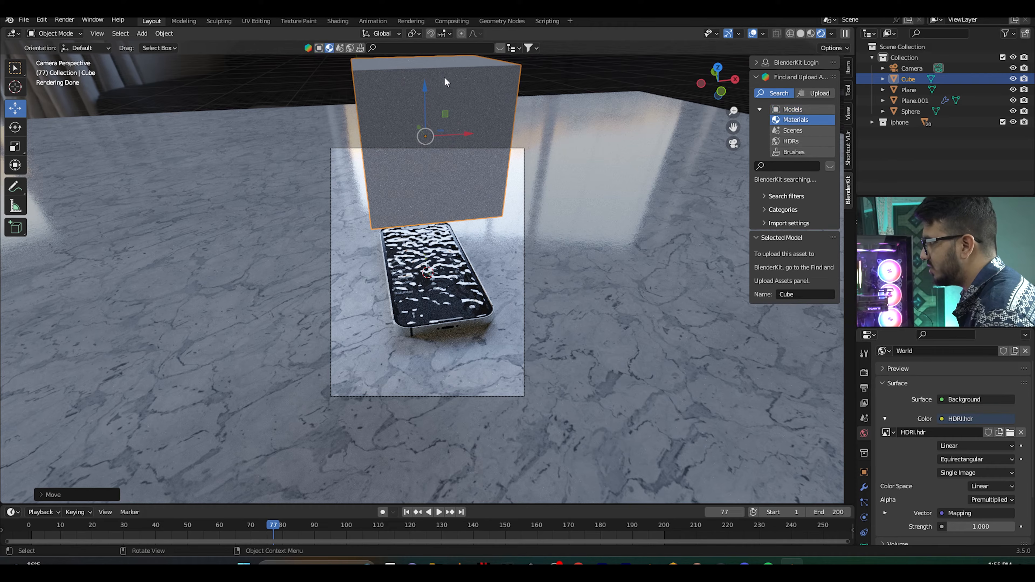
pyautogui.click(390, 48)
pyautogui.write('clouds')
pyautogui.press('Return')
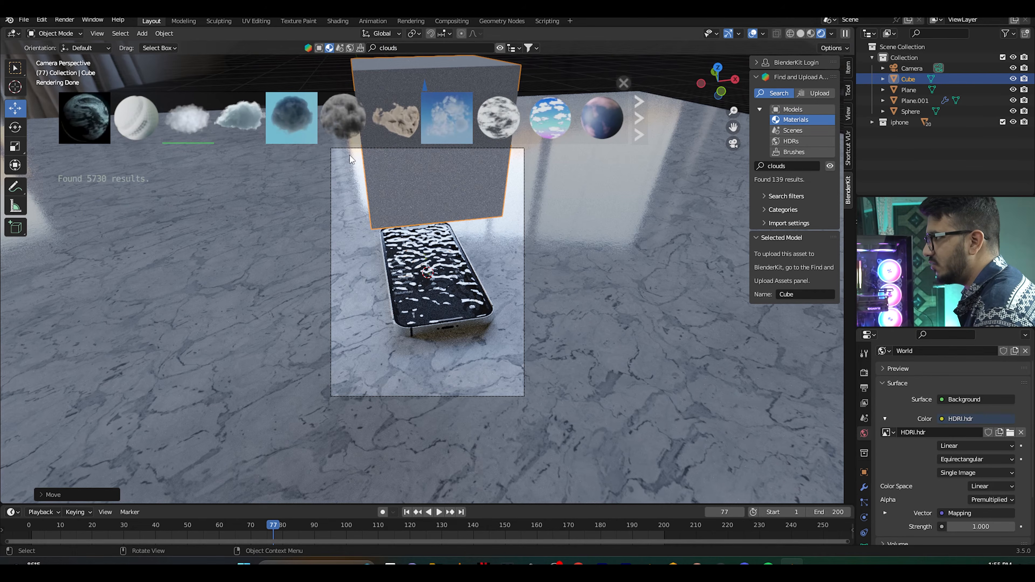
pyautogui.click(192, 127)
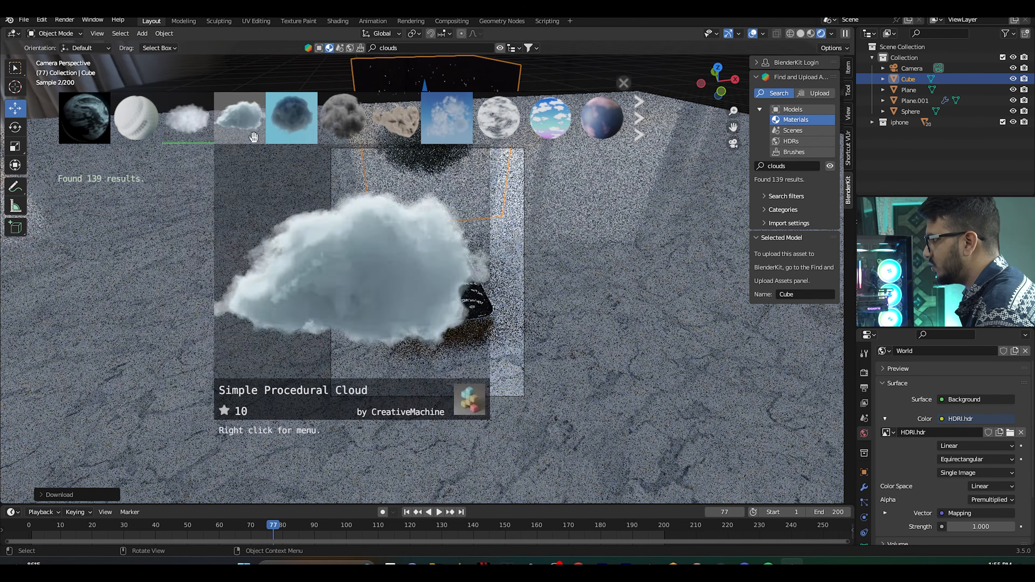
pyautogui.click(628, 84)
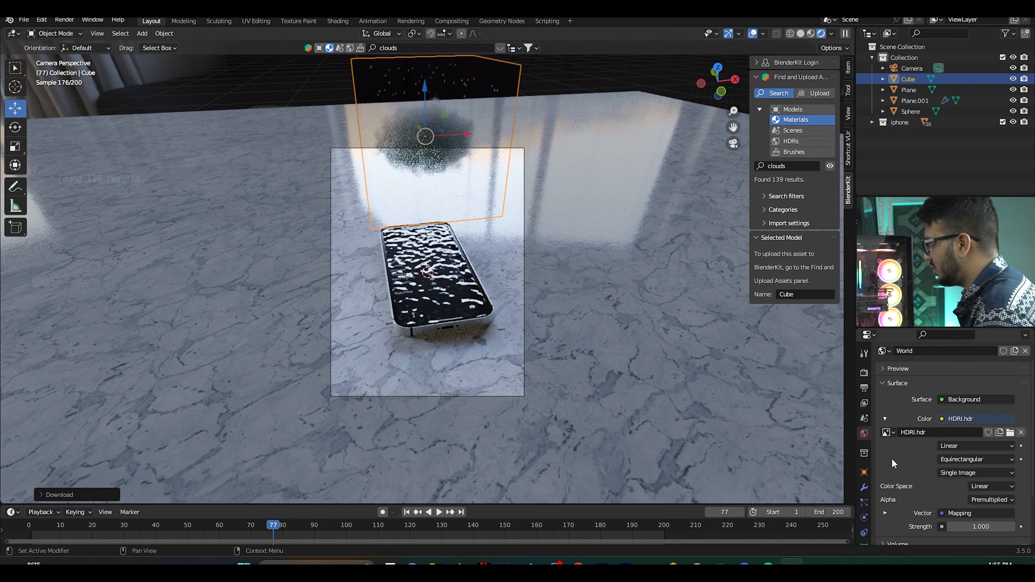
# - Set the Base Color of the cube's cloud material to a very pale pink
pyautogui.scroll(-4, 876, 507)
pyautogui.click(865, 513)
pyautogui.scroll(5, 918, 449)
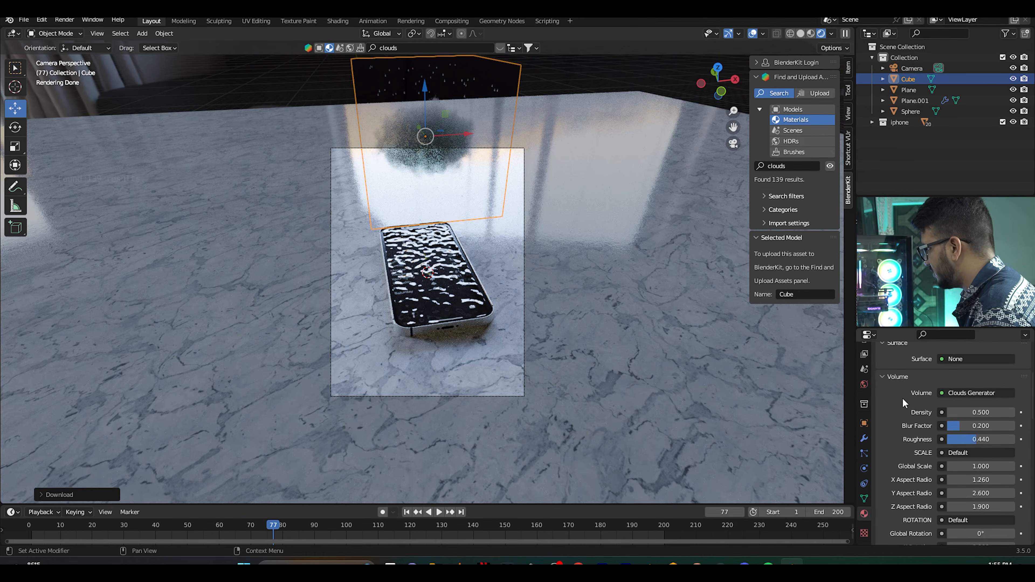
pyautogui.scroll(-8, 910, 408)
pyautogui.click(970, 488)
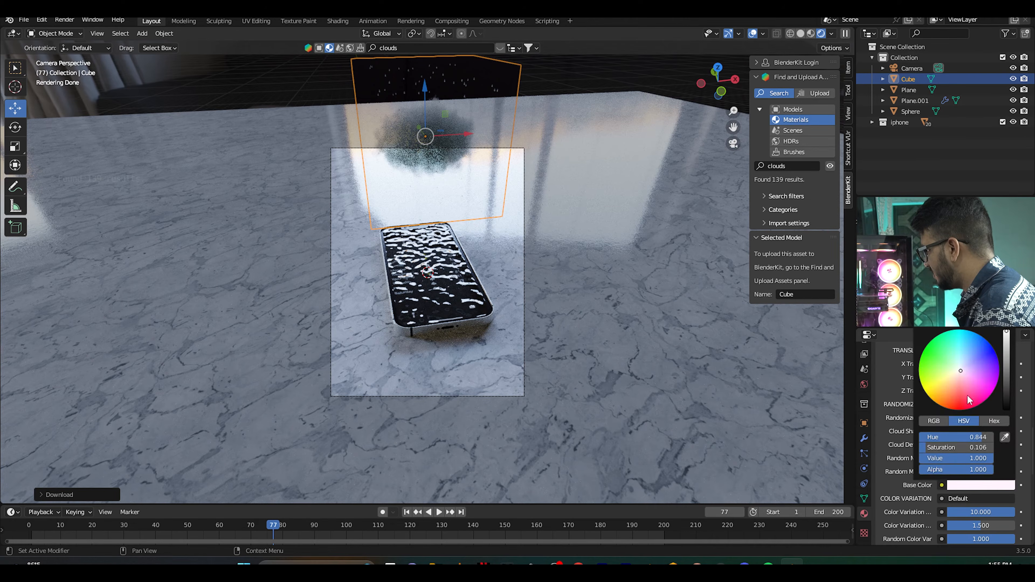
pyautogui.moveTo(962, 374); pyautogui.dragTo(960, 371)
pyautogui.click(244, 80)
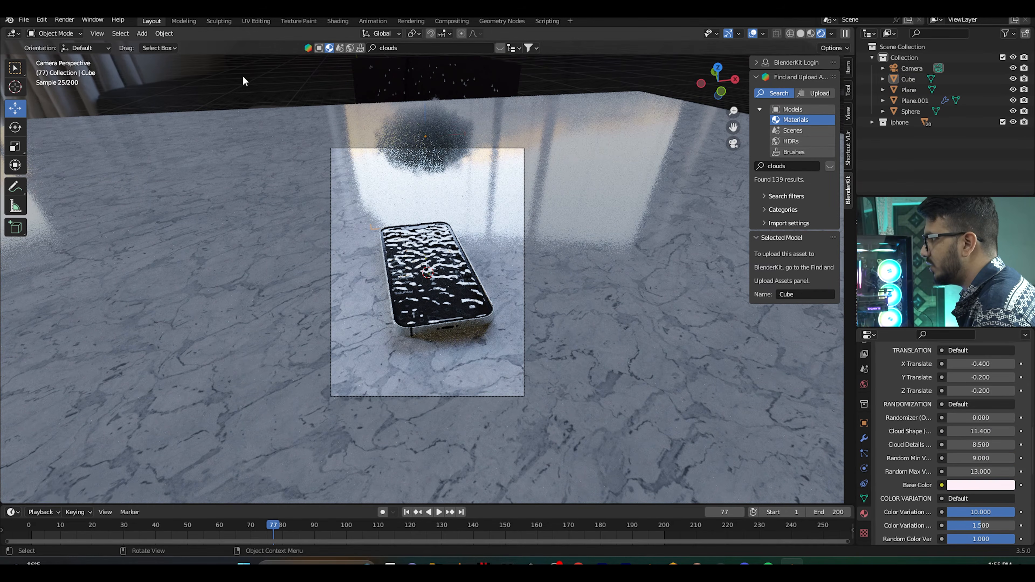
# - Scale the cloud cube up uniformly to about 6.57 m per side
pyautogui.click(445, 164)
pyautogui.press('s')
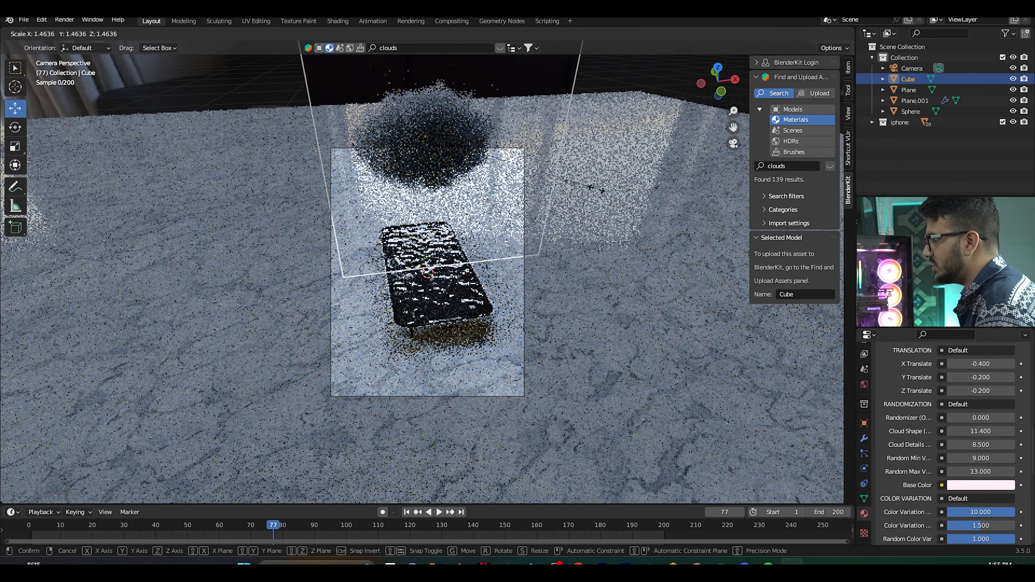
pyautogui.click(627, 200)
# - Rotate the cloud cube 90° about the X axis and return to the camera view
pyautogui.moveTo(539, 194); pyautogui.dragTo(598, 167, button='middle')
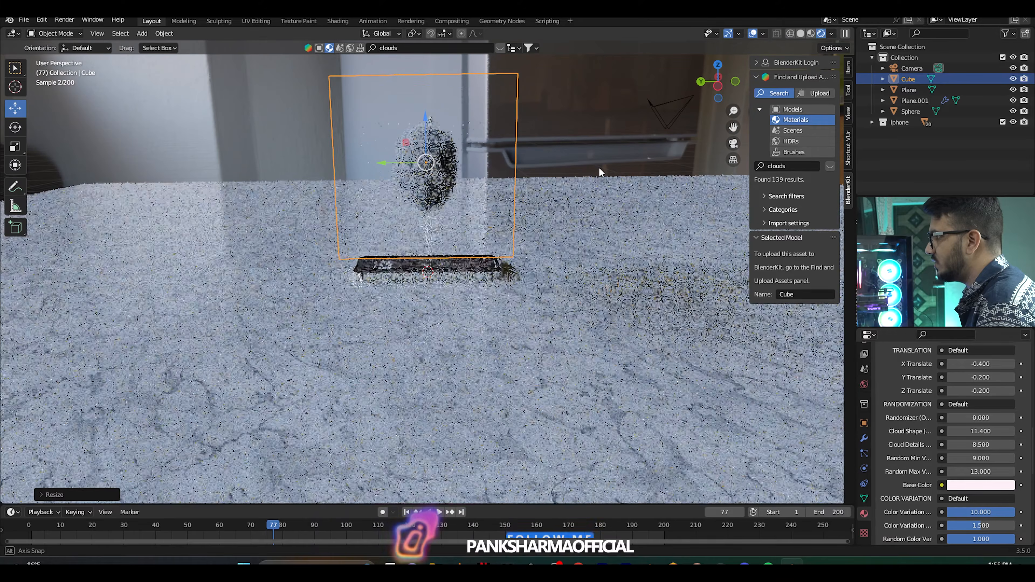
pyautogui.click(15, 129)
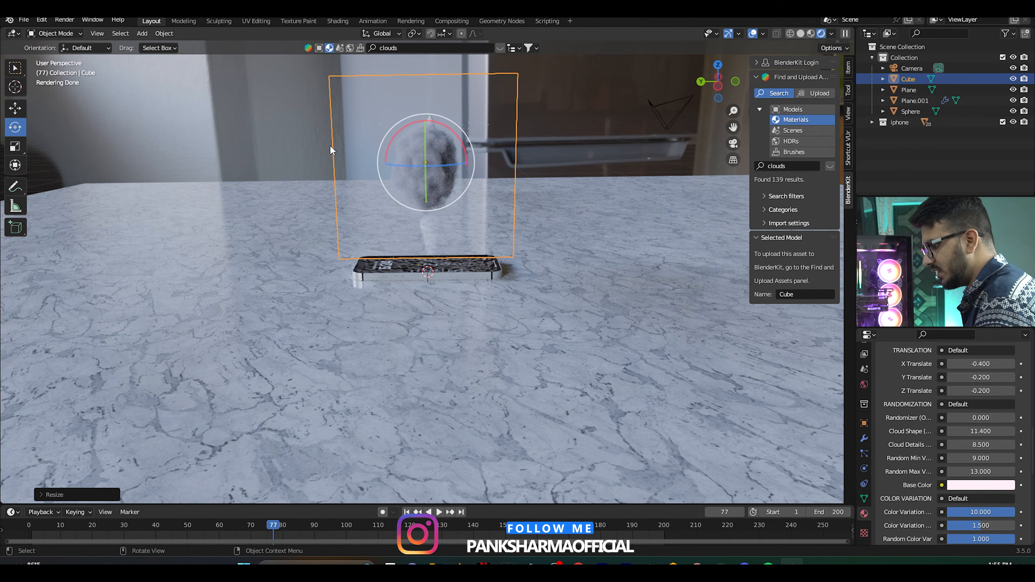
pyautogui.write('rx90')
pyautogui.press('Return')
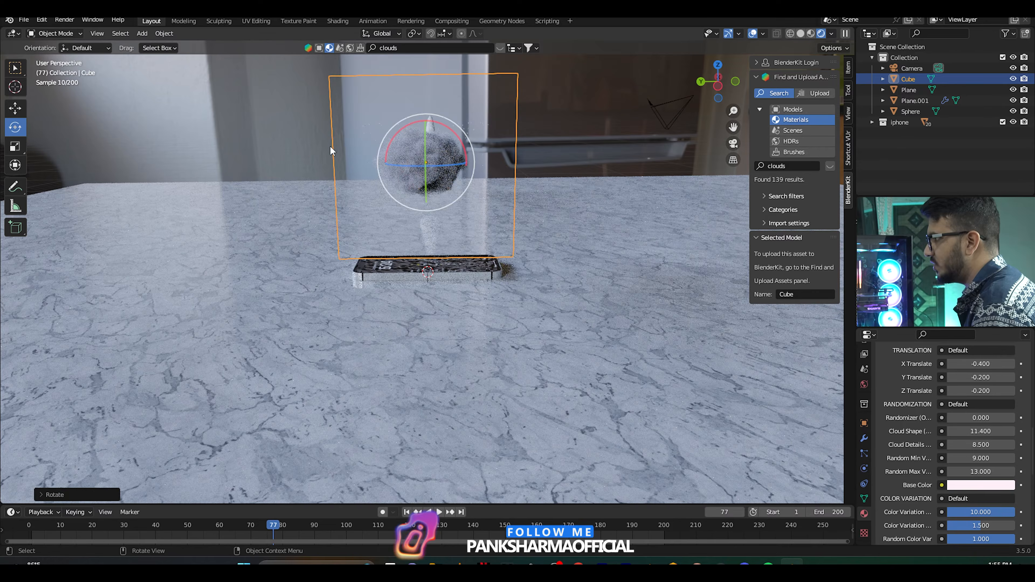
pyautogui.click(194, 111)
pyautogui.press('KP_0')
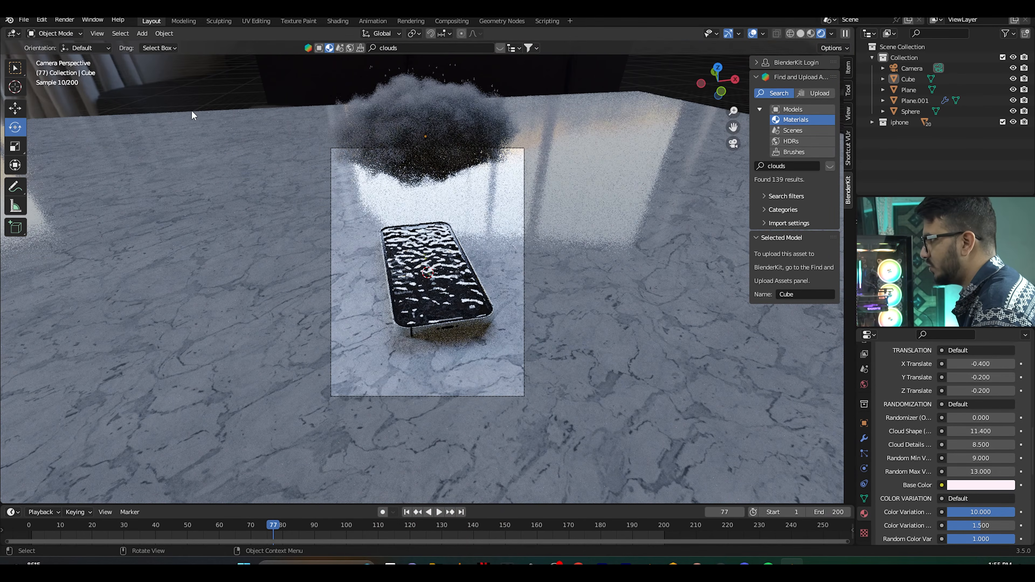
# - Lower the cloud cube slightly to a Z location of about 4.413 m and save the file
pyautogui.click(417, 116)
pyautogui.moveTo(425, 91); pyautogui.dragTo(425, 102)
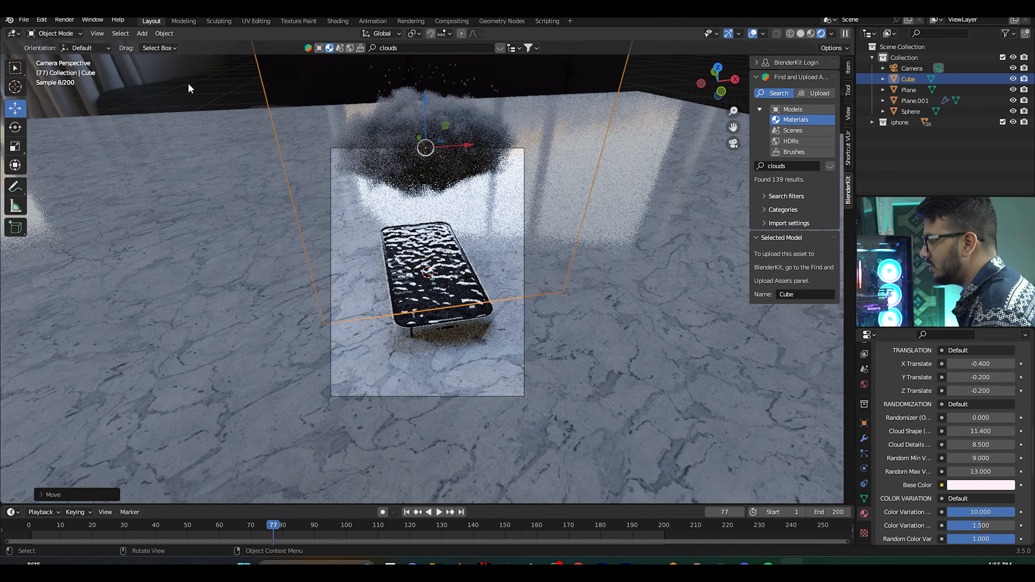
pyautogui.click(187, 84)
pyautogui.scroll(1, 532, 199)
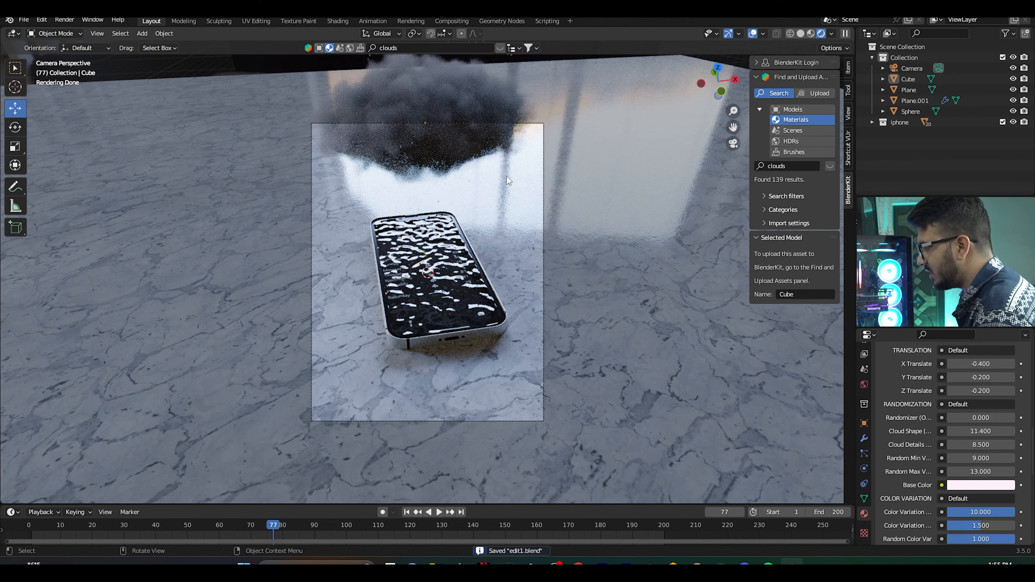
pyautogui.scroll(4, 425, 300)
pyautogui.scroll(-3, 434, 296)
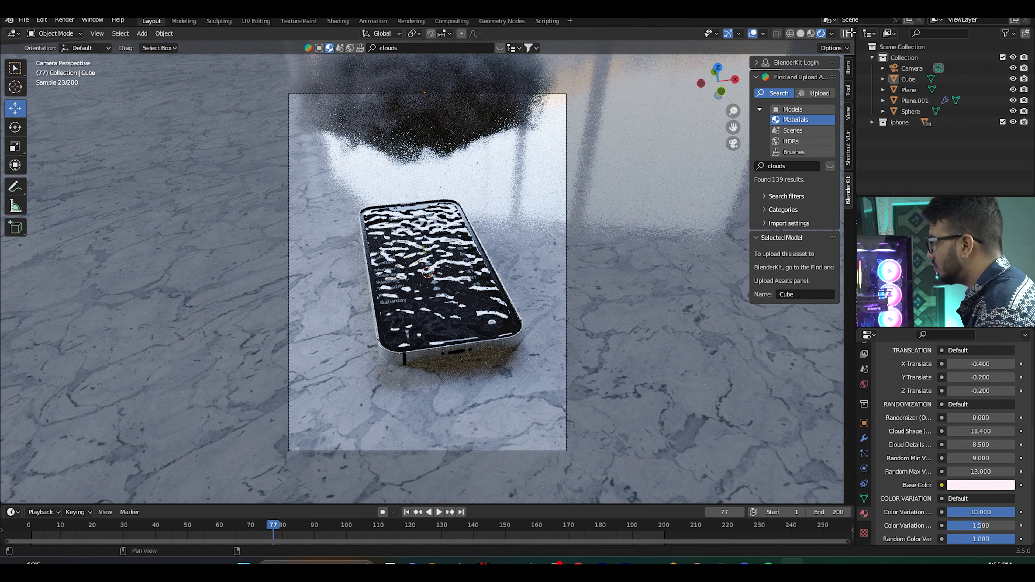
# - Split the 3D view vertically, make the new area a Shader Editor, and hide the render view's sidebar
pyautogui.moveTo(851, 27); pyautogui.dragTo(444, 33)
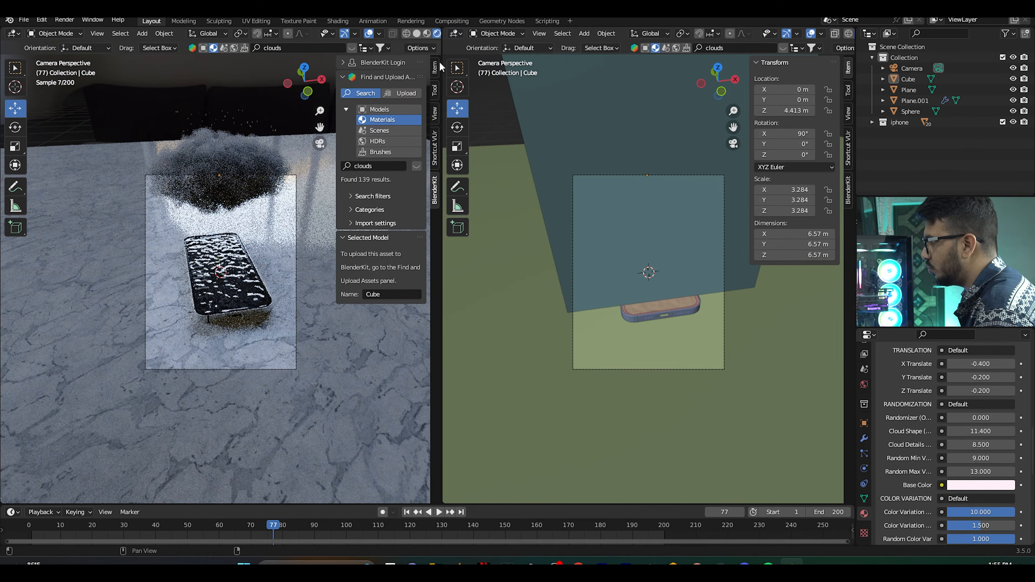
pyautogui.click(456, 34)
pyautogui.click(456, 136)
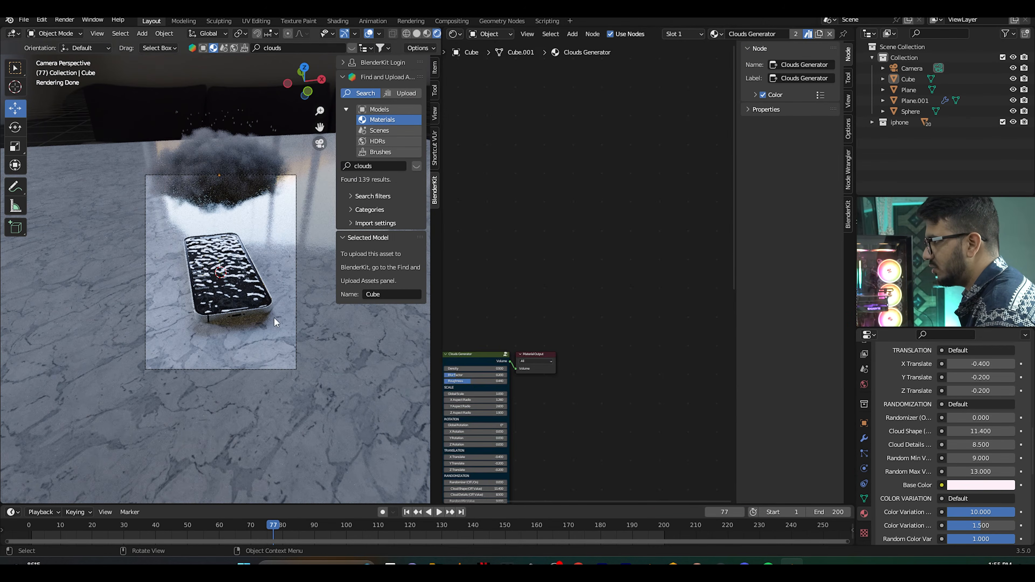
pyautogui.scroll(3, 273, 317)
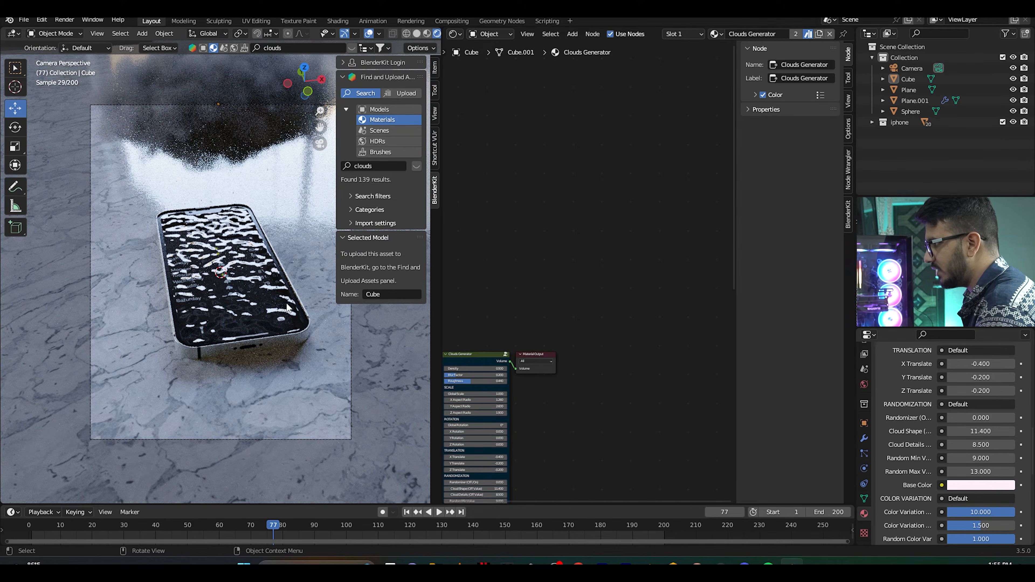
pyautogui.press('n')
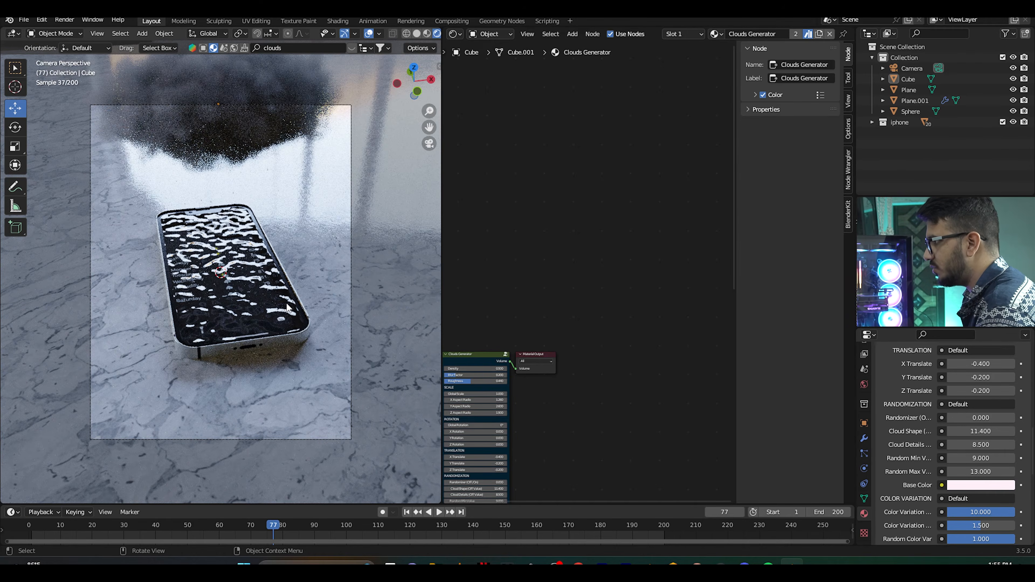
# - Show the World shader nodes and set the HDRI Mapping node's Z rotation to 202°
pyautogui.click(491, 37)
pyautogui.click(496, 59)
pyautogui.moveTo(603, 282); pyautogui.dragTo(631, 262, button='middle')
pyautogui.scroll(6, 584, 345)
pyautogui.scroll(3, 584, 344)
pyautogui.moveTo(580, 347); pyautogui.dragTo(648, 293, button='middle')
pyautogui.moveTo(629, 278); pyautogui.dragTo(619, 278)
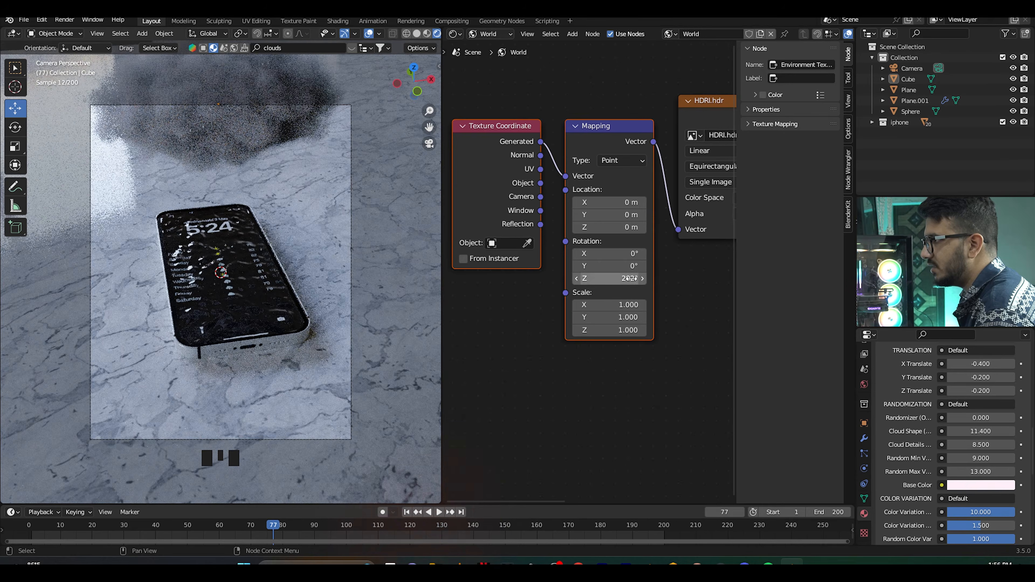
# - Show the phone screen's object material nodes and lower the Principled BSDF Alpha to 0.595
pyautogui.scroll(2, 211, 181)
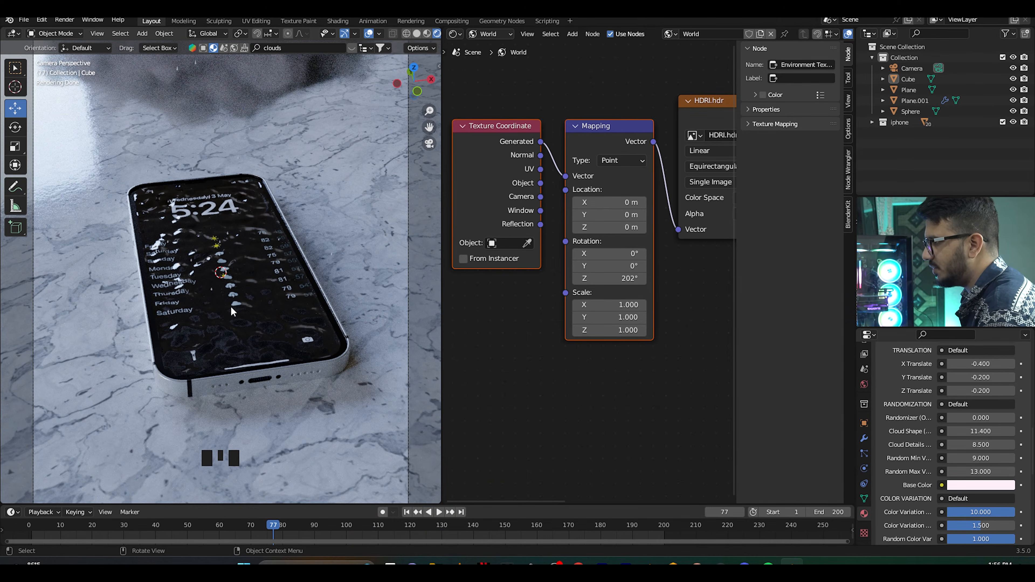
pyautogui.click(263, 296)
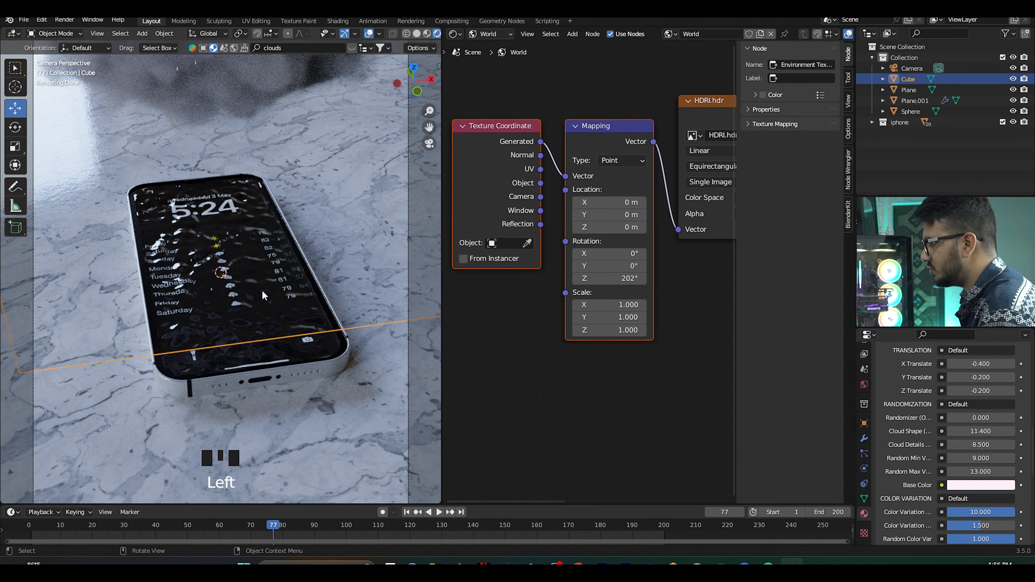
pyautogui.click(268, 358)
pyautogui.scroll(-1, 546, 273)
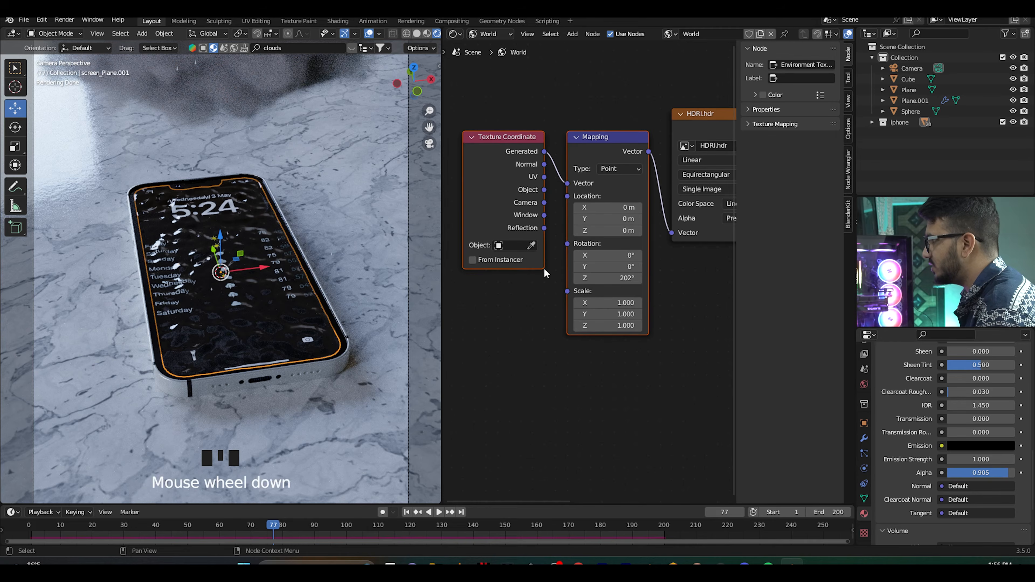
pyautogui.click(501, 35)
pyautogui.click(493, 46)
pyautogui.moveTo(638, 362); pyautogui.dragTo(631, 263, button='middle')
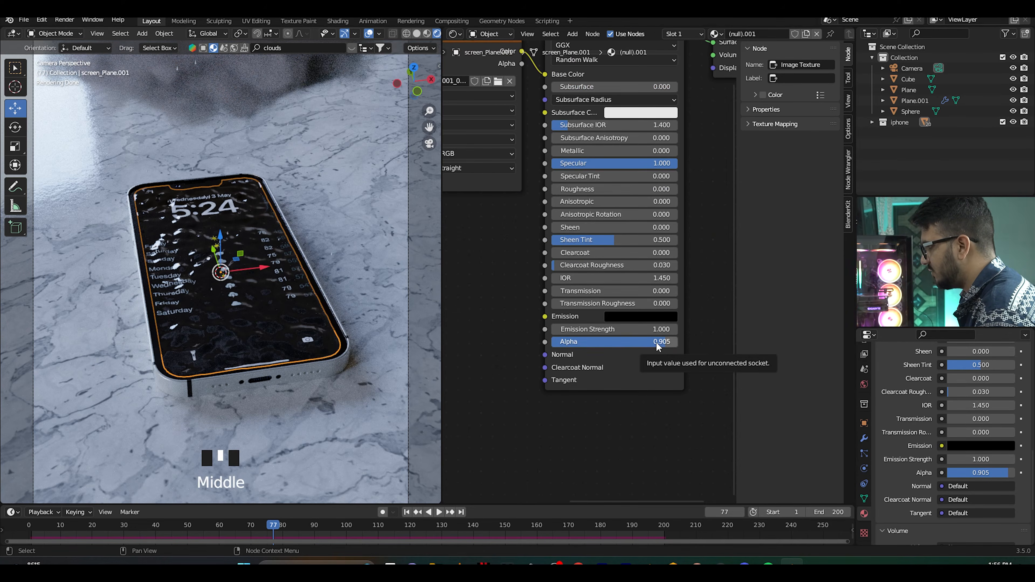
pyautogui.moveTo(658, 345); pyautogui.dragTo(626, 346)
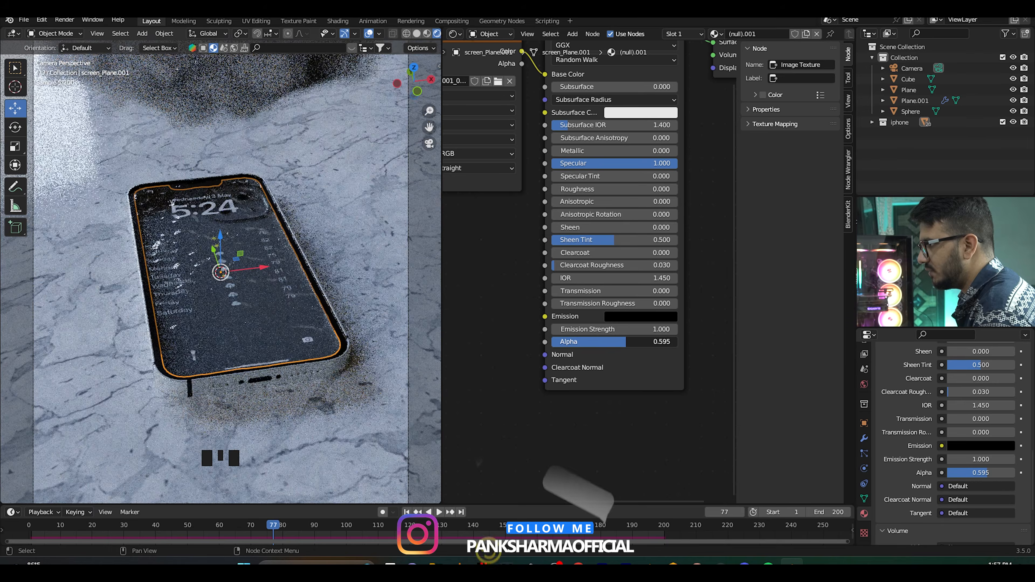
pyautogui.scroll(-2, 241, 199)
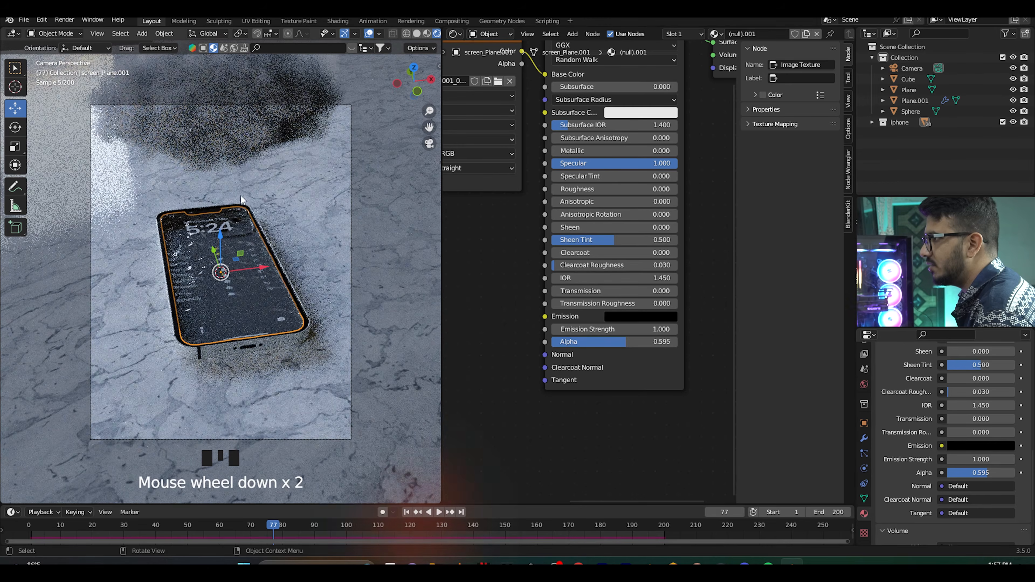
# - Show the World shader nodes and set the HDRI Mapping node's Z rotation to 206°
pyautogui.click(486, 35)
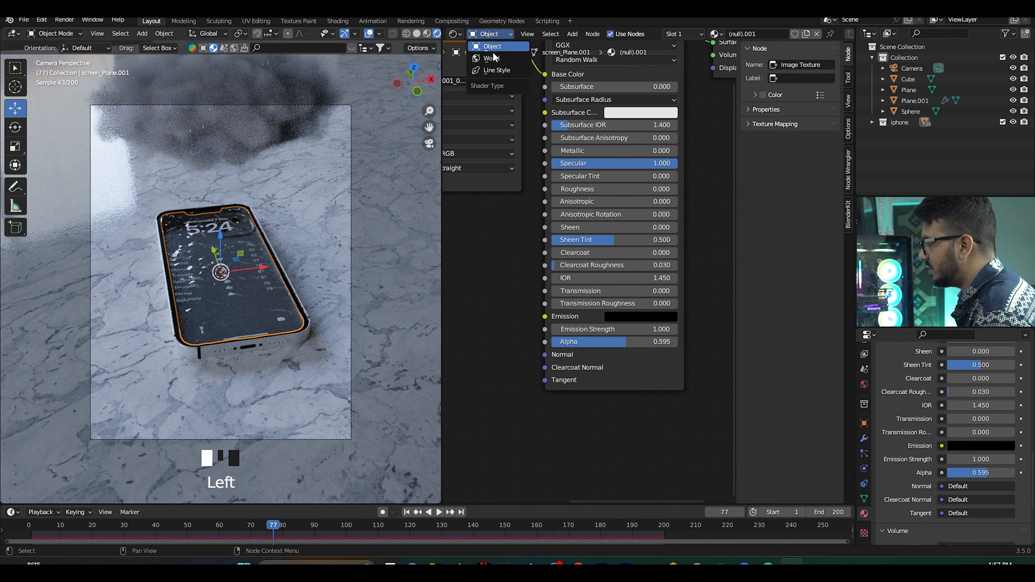
pyautogui.click(492, 58)
pyautogui.moveTo(549, 282); pyautogui.dragTo(547, 375, button='middle')
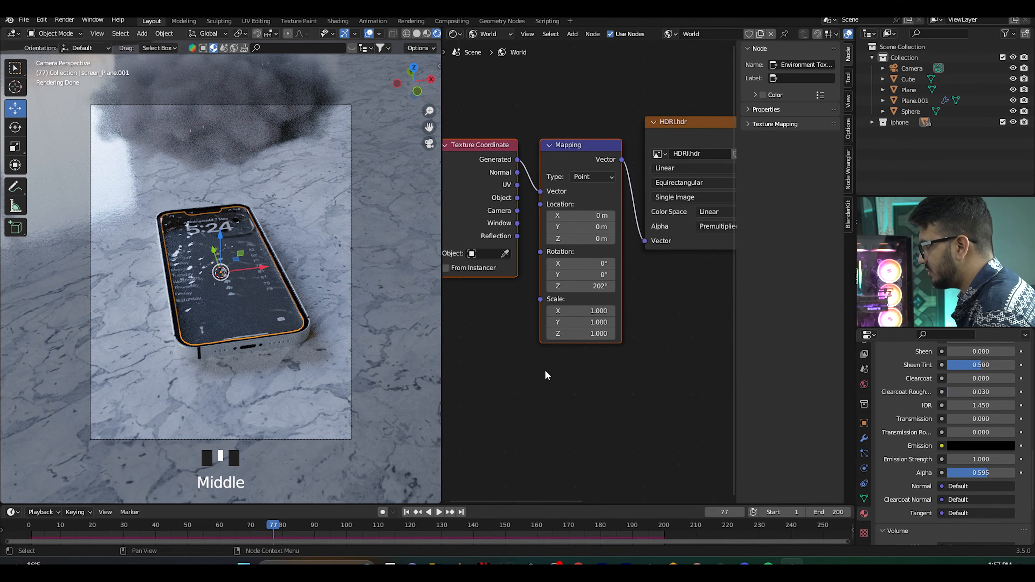
pyautogui.scroll(4, 547, 375)
pyautogui.moveTo(586, 291)
pyautogui.mouseDown()
pyautogui.moveTo(606, 291)
pyautogui.moveTo(593, 291)
pyautogui.mouseUp()
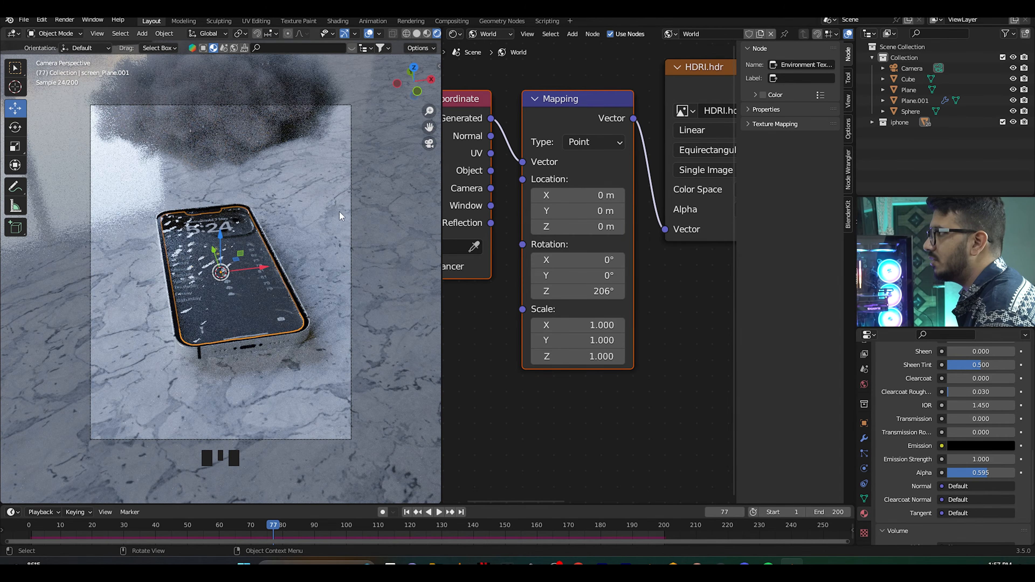
# - Hide the viewport overlays and gizmos and inspect the rendered phone screen up close and in the full frame
pyautogui.click(369, 34)
pyautogui.click(344, 33)
pyautogui.scroll(5, 233, 321)
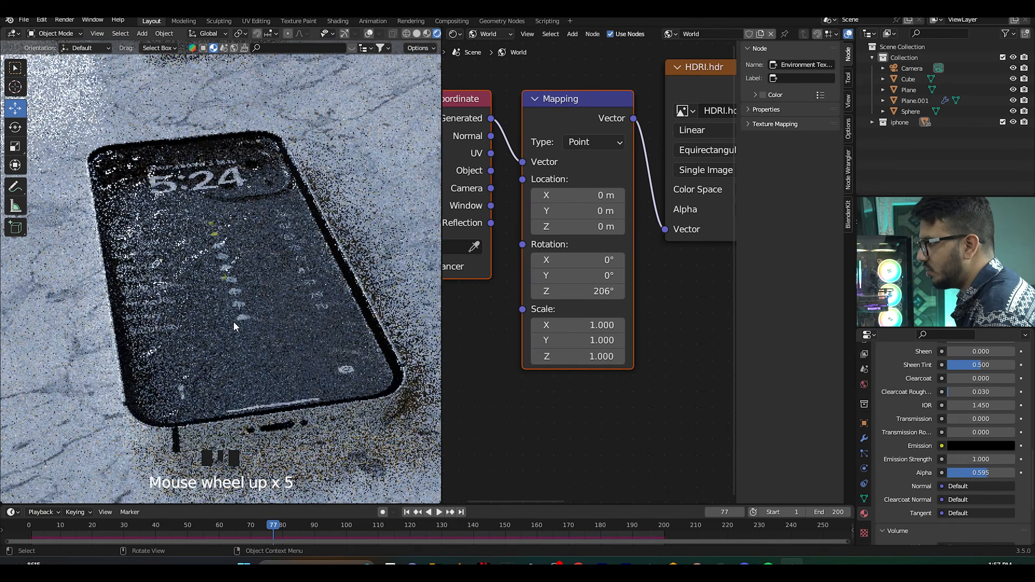
pyautogui.scroll(-5, 233, 322)
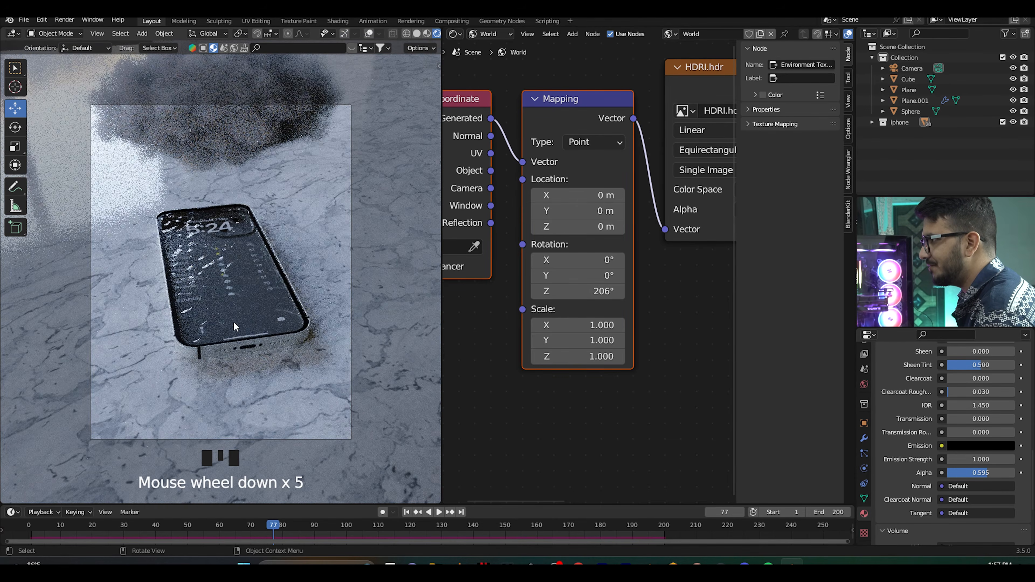
pyautogui.scroll(-1, 233, 321)
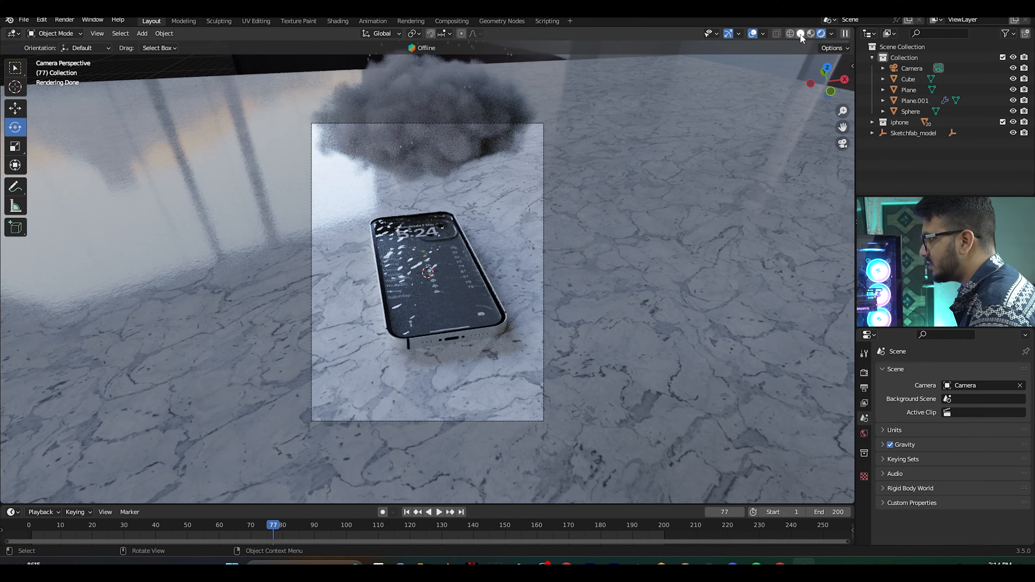
# - Change the viewport to solid shading and hide the cloud cube so the phone can be worked on
pyautogui.click(800, 34)
pyautogui.click(438, 213)
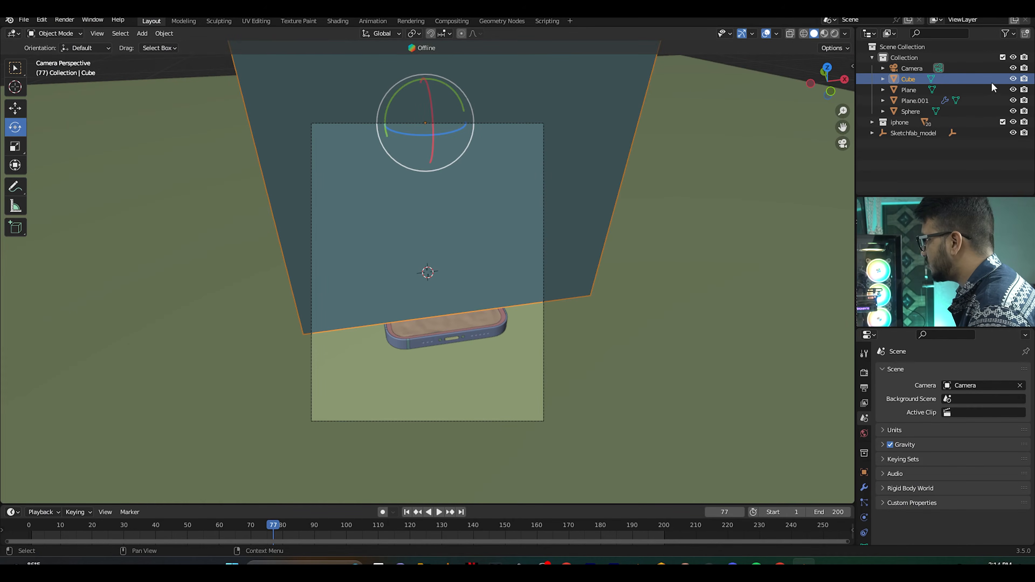
pyautogui.click(1013, 79)
pyautogui.moveTo(461, 302); pyautogui.dragTo(493, 292, button='middle')
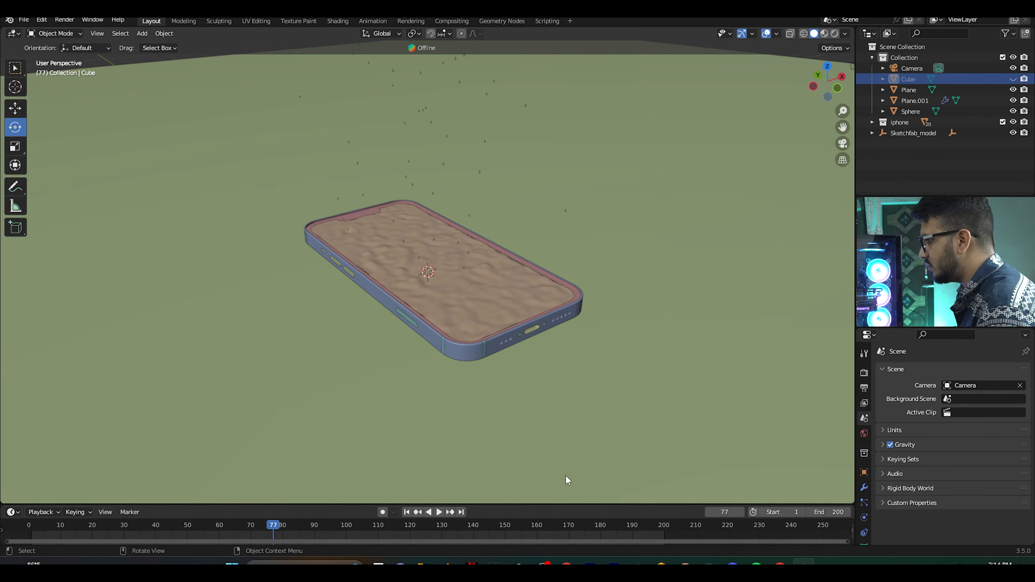
# - Switch to the Sketchfab page in the browser, view the Rubber Duck model's download formats, and return to Blender
pyautogui.hotkey('alt', 'Tab')
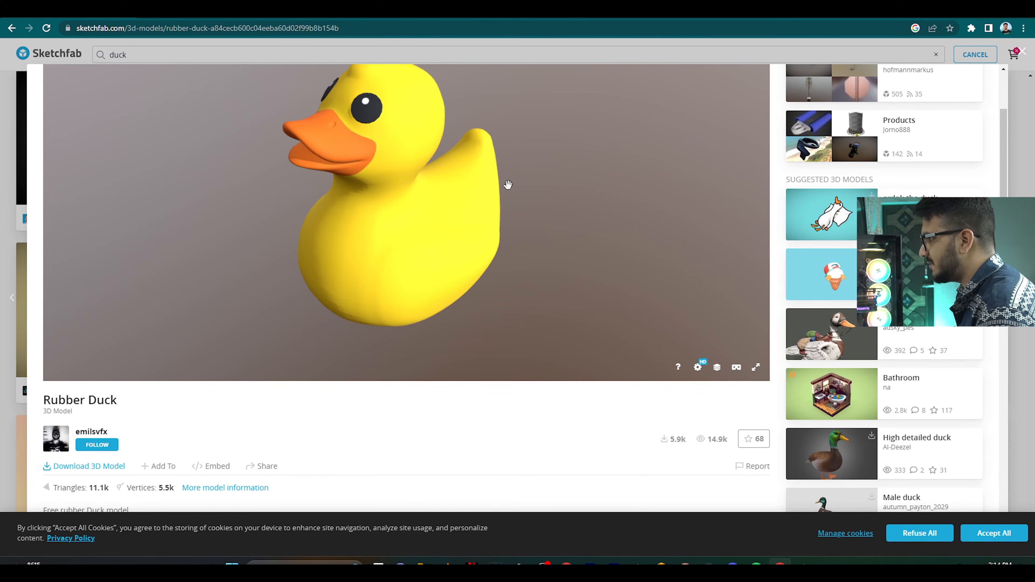
pyautogui.scroll(-4, 775, 266)
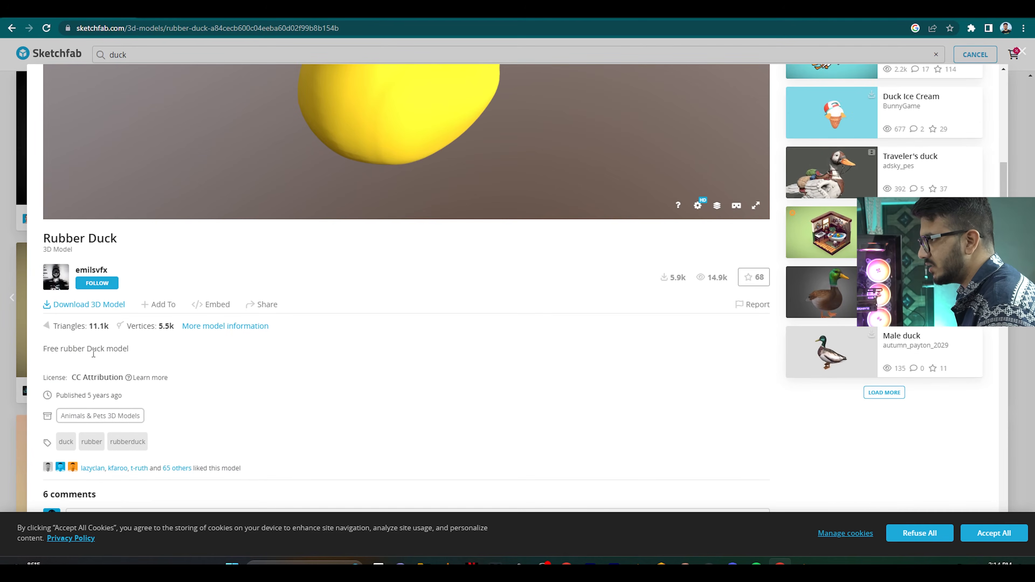
pyautogui.click(96, 305)
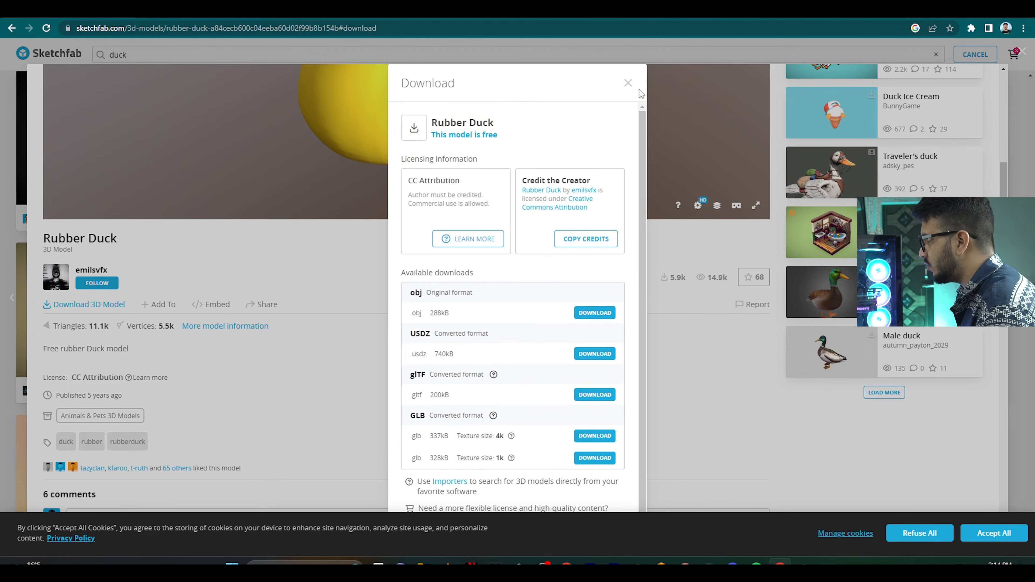
pyautogui.click(630, 85)
pyautogui.scroll(6, 786, 341)
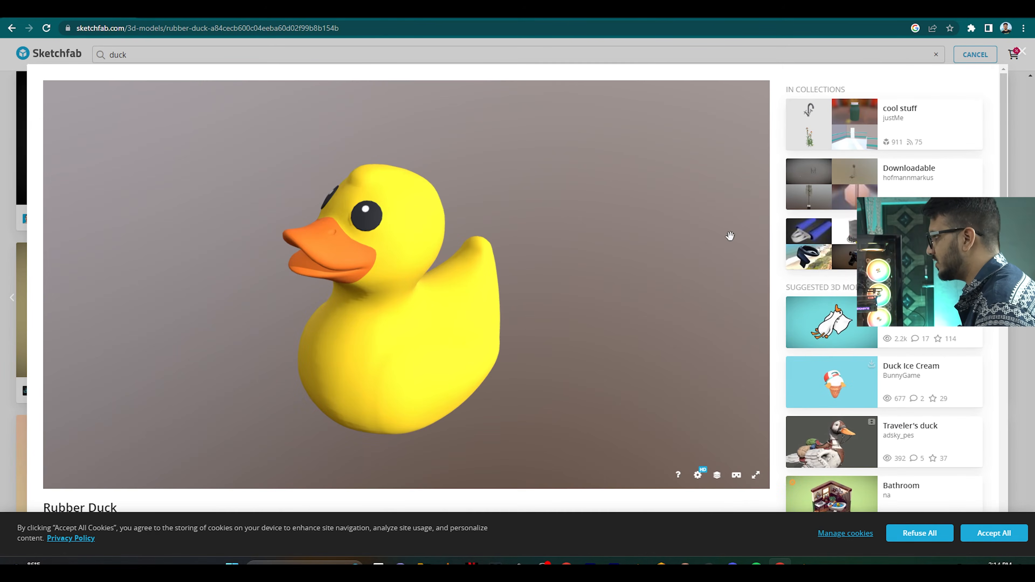
pyautogui.click(805, 564)
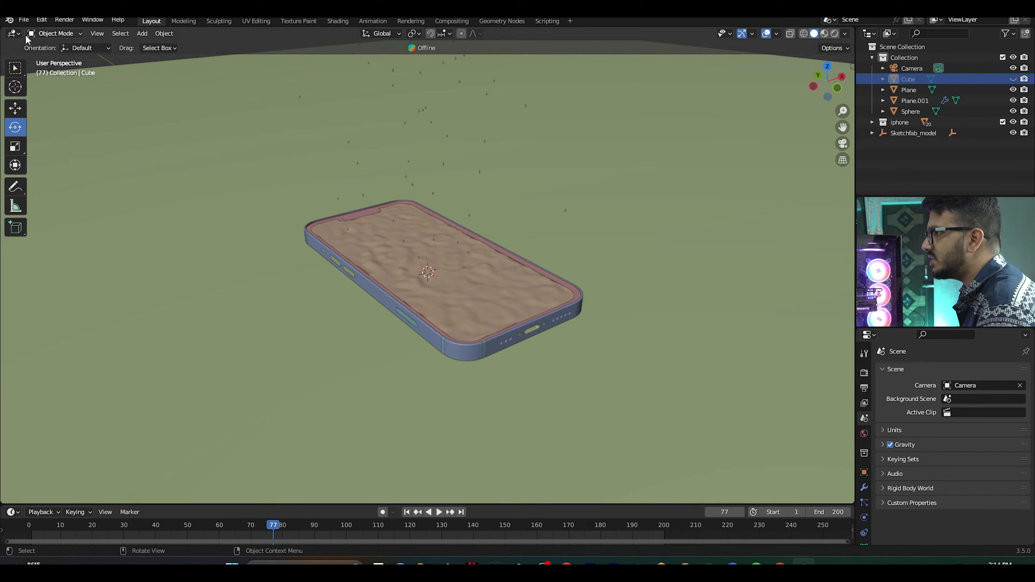
# - Import the rubber duck model as glTF 2.0 from the duck folder in the project's assets
pyautogui.click(24, 20)
pyautogui.moveTo(80, 163)
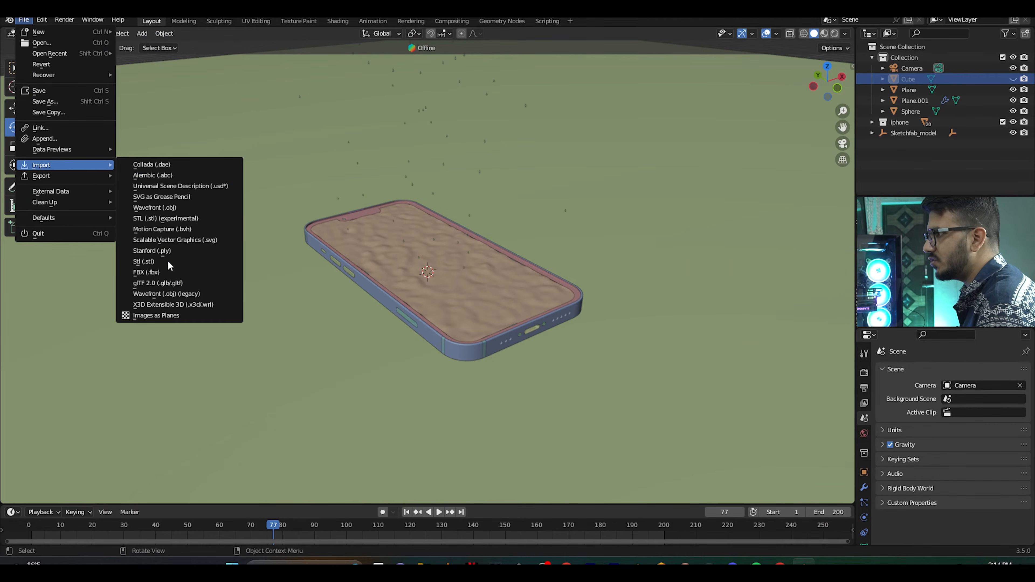
pyautogui.click(162, 283)
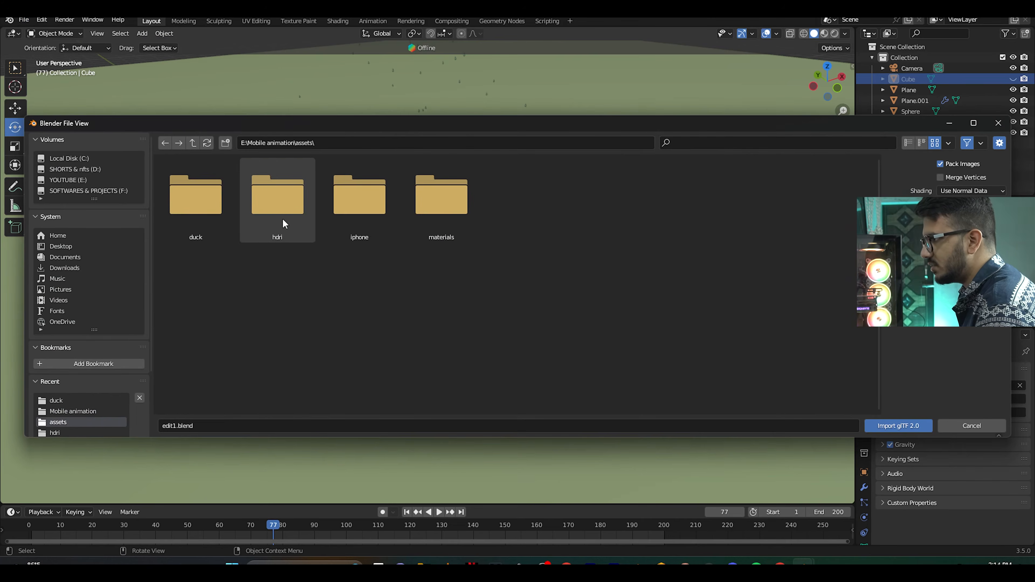
pyautogui.doubleClick(193, 201)
pyautogui.doubleClick(271, 208)
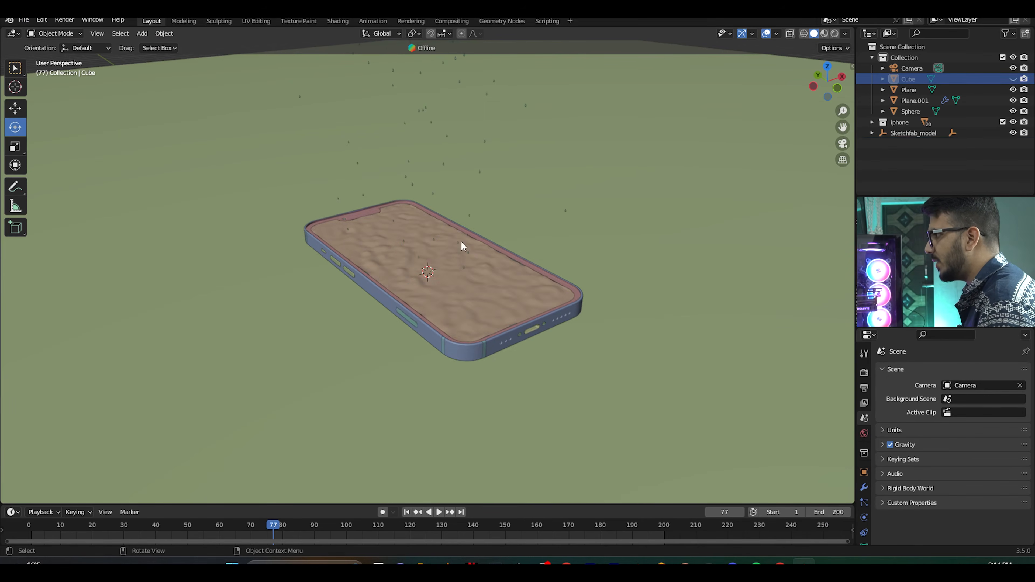
# - Scale the imported duck down to a small size and raise it slightly along Z above the phone screen's centre
pyautogui.scroll(5, 500, 255)
pyautogui.press('s')
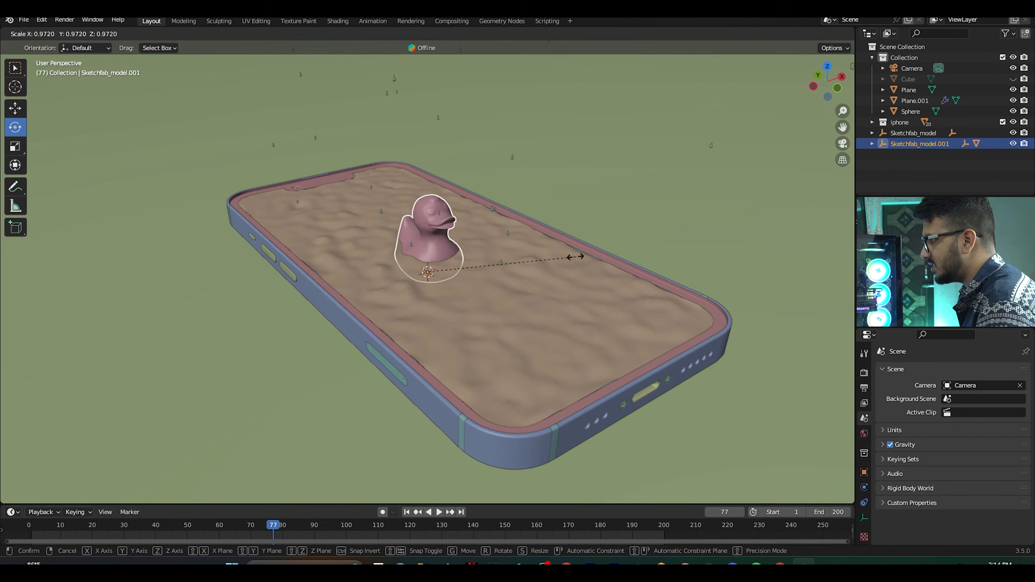
pyautogui.click(492, 265)
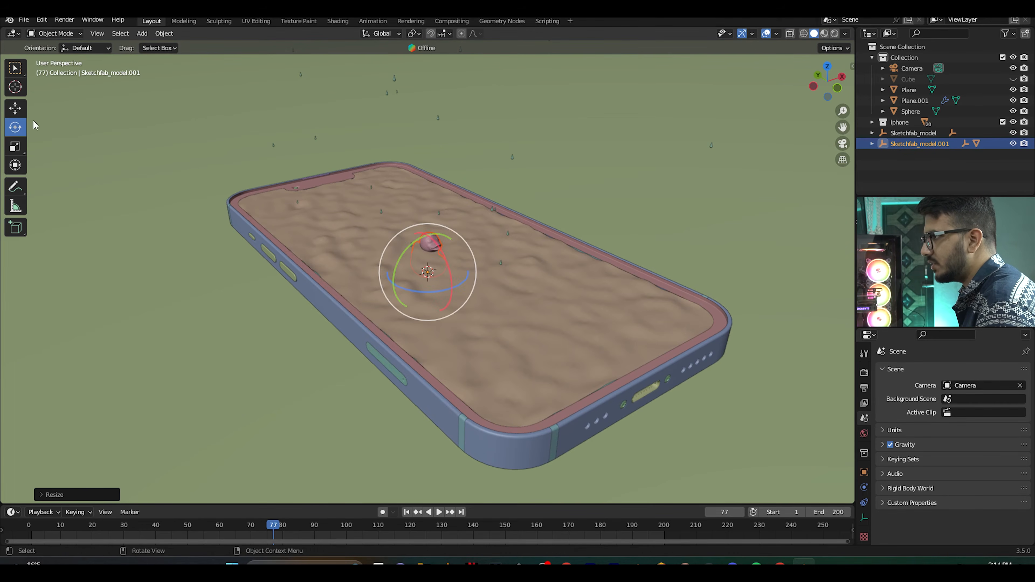
pyautogui.click(15, 108)
pyautogui.moveTo(427, 233); pyautogui.dragTo(427, 218)
pyautogui.moveTo(536, 248); pyautogui.dragTo(497, 261, button='middle')
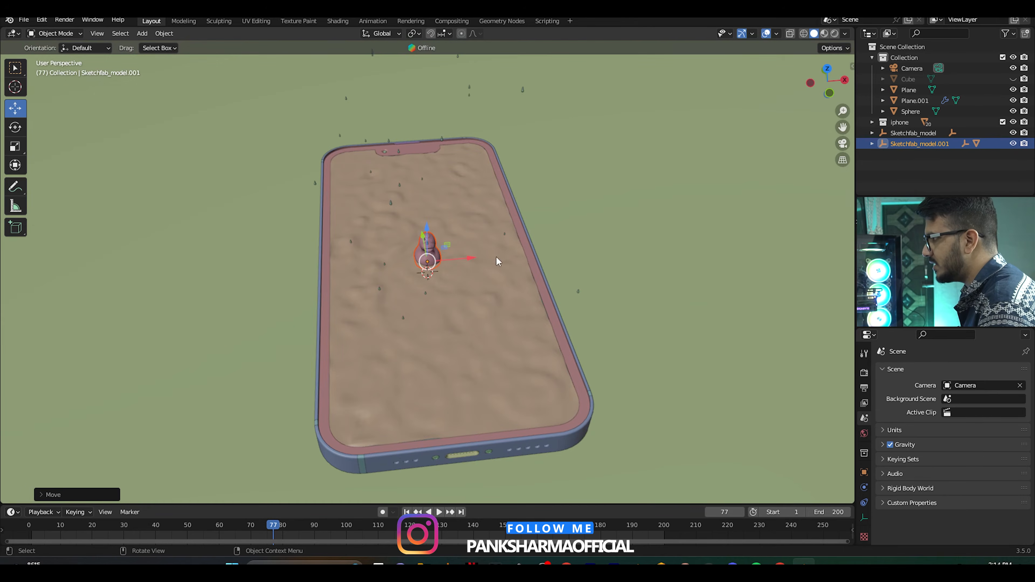
pyautogui.scroll(-3, 478, 271)
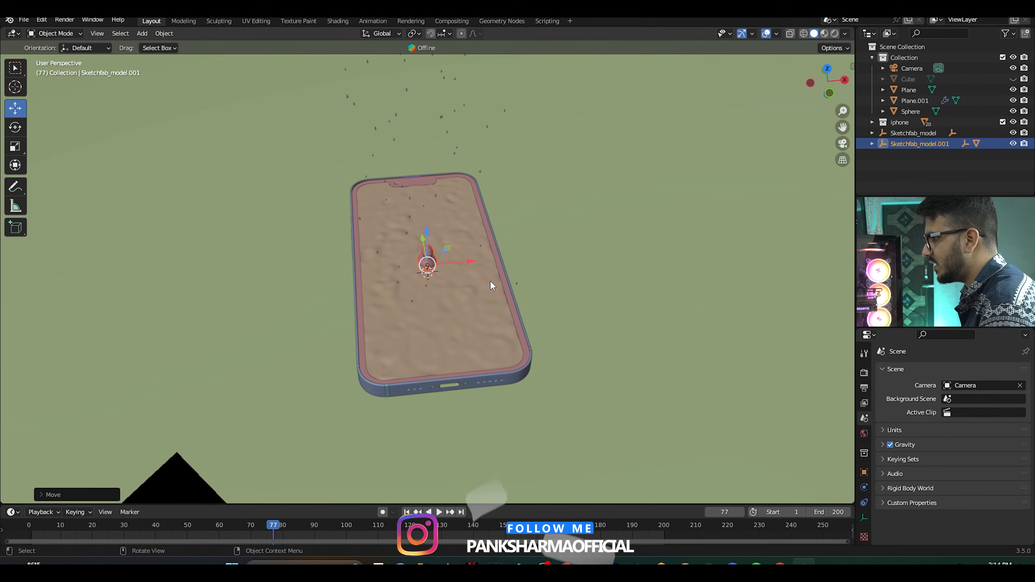
pyautogui.moveTo(460, 286); pyautogui.dragTo(489, 236, button='middle')
# - Add a Nurbs Circle curve at the phone's centre, scale it down, and raise it above the phone
pyautogui.hotkey('shift', 'a')
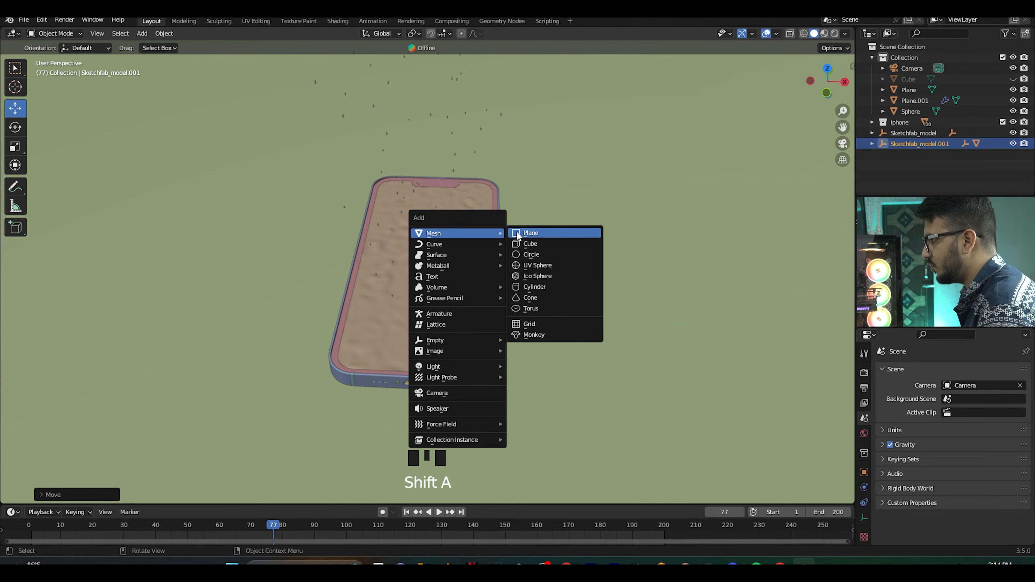
pyautogui.moveTo(463, 245)
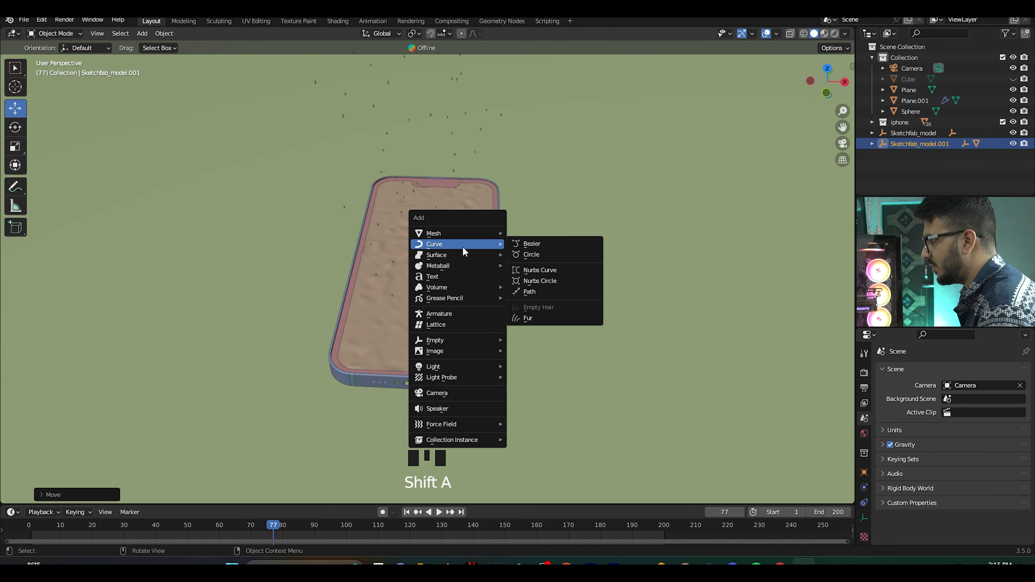
pyautogui.click(534, 280)
pyautogui.scroll(2, 469, 283)
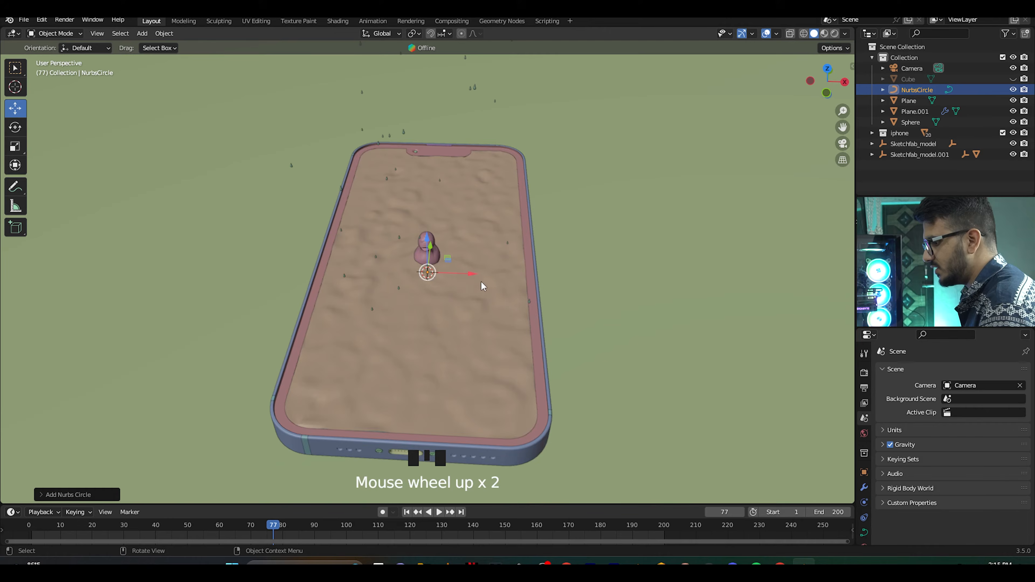
pyautogui.press('s')
pyautogui.click(419, 244)
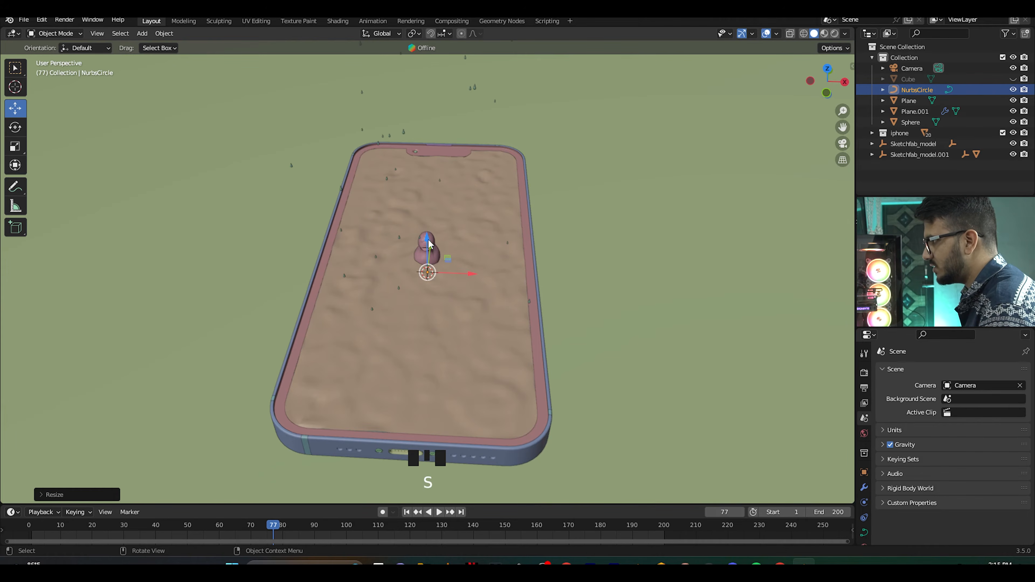
pyautogui.moveTo(428, 241); pyautogui.dragTo(543, 255)
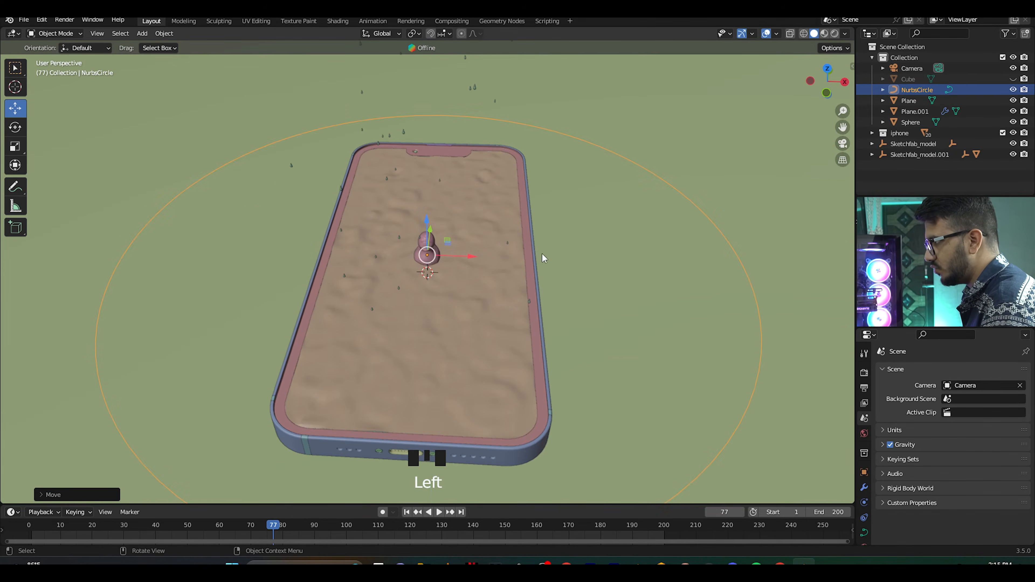
# - Scale the Nurbs circle by about 0.38 and raise it a little higher along Z around the duck
pyautogui.scroll(-2, 581, 288)
pyautogui.press('s')
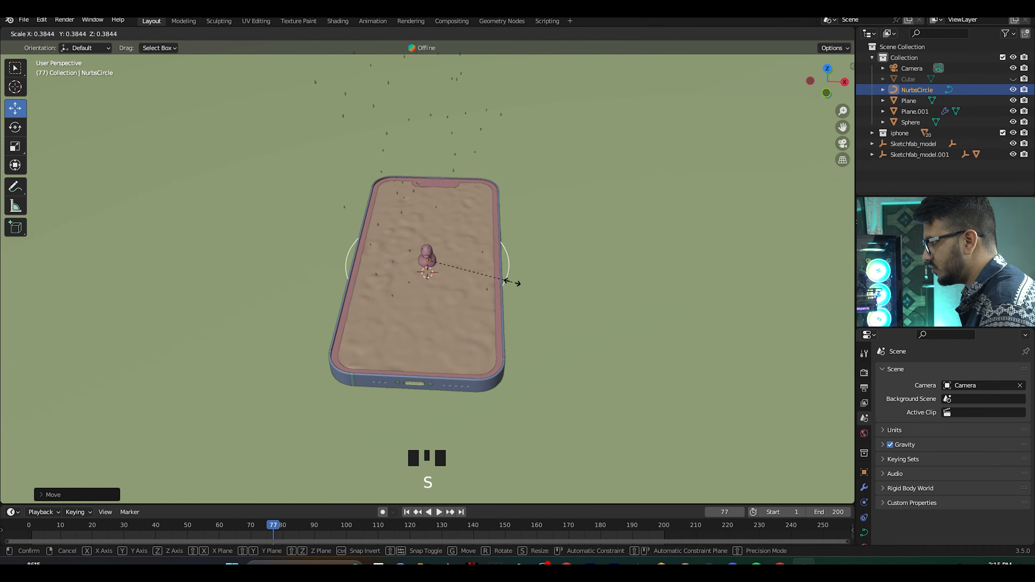
pyautogui.click(513, 287)
pyautogui.moveTo(428, 230); pyautogui.dragTo(433, 208)
pyautogui.moveTo(522, 278)
pyautogui.mouseDown(button='middle')
pyautogui.moveTo(496, 249)
pyautogui.moveTo(529, 272)
pyautogui.mouseUp(button='middle')
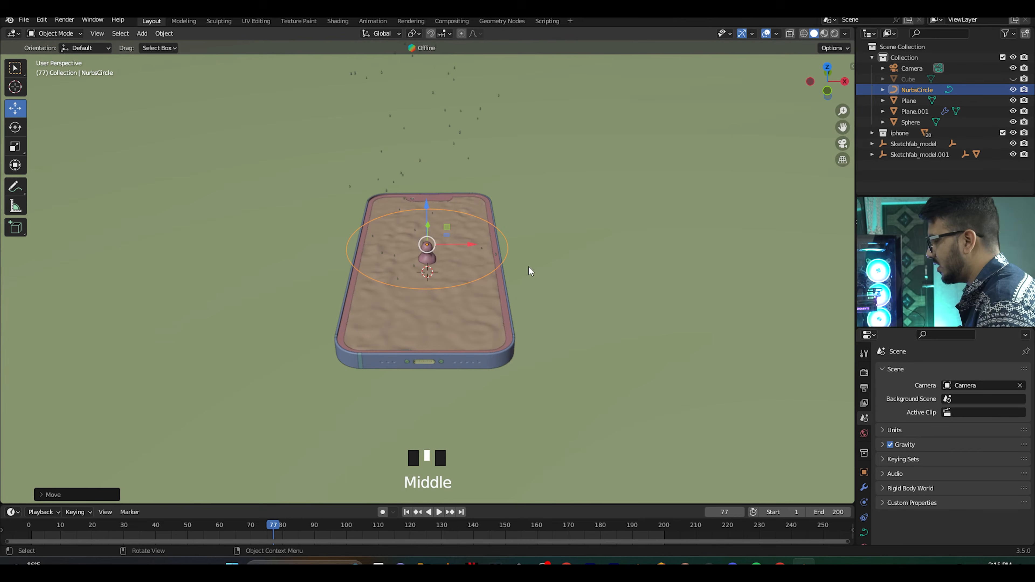
# - Add a Follow Path constraint to the duck, targeting the Nurbs circle with Follow Curve enabled
pyautogui.click(431, 261)
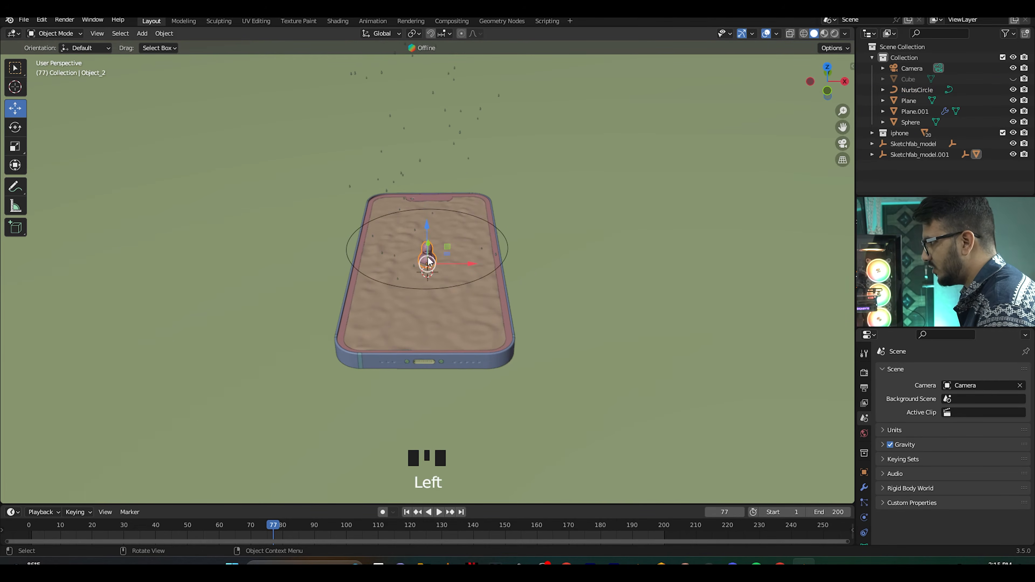
pyautogui.scroll(-4, 865, 468)
pyautogui.click(864, 485)
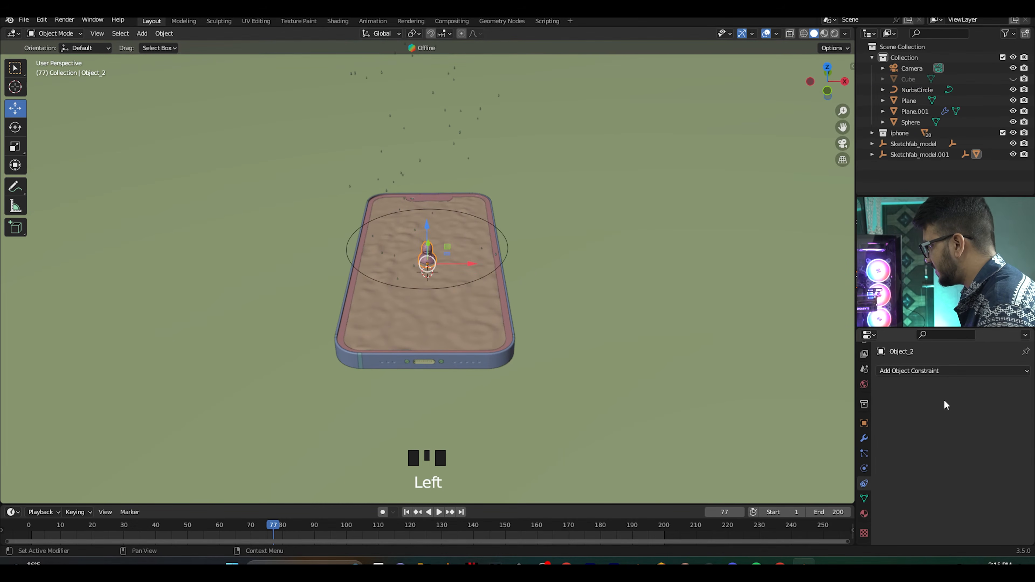
pyautogui.click(958, 371)
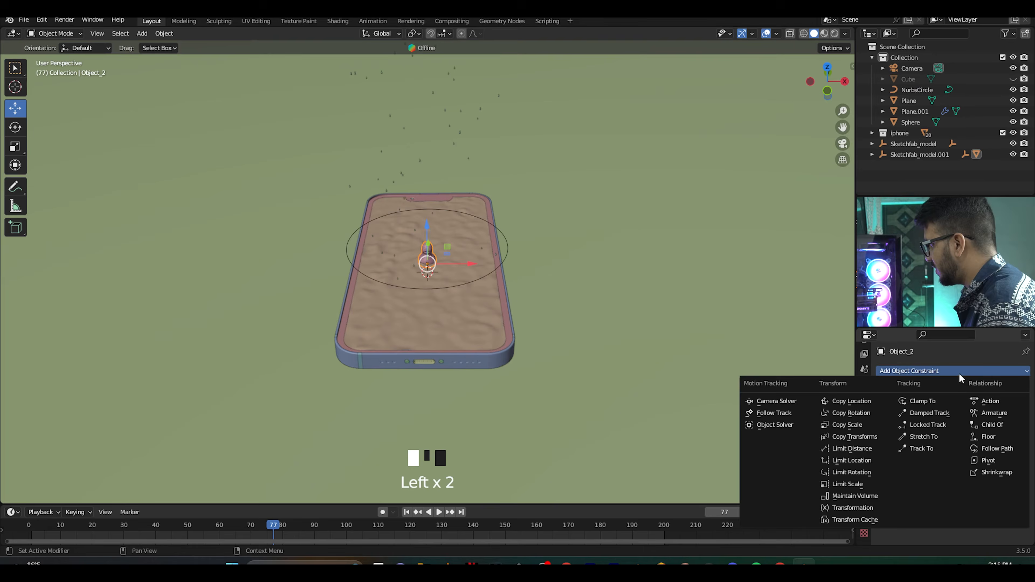
pyautogui.click(989, 448)
pyautogui.click(940, 482)
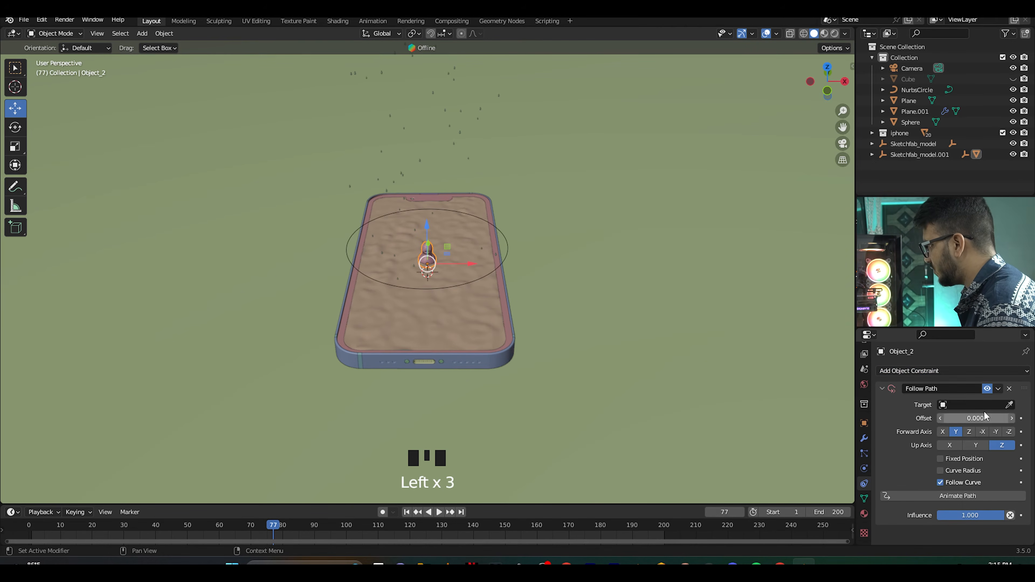
pyautogui.click(1008, 404)
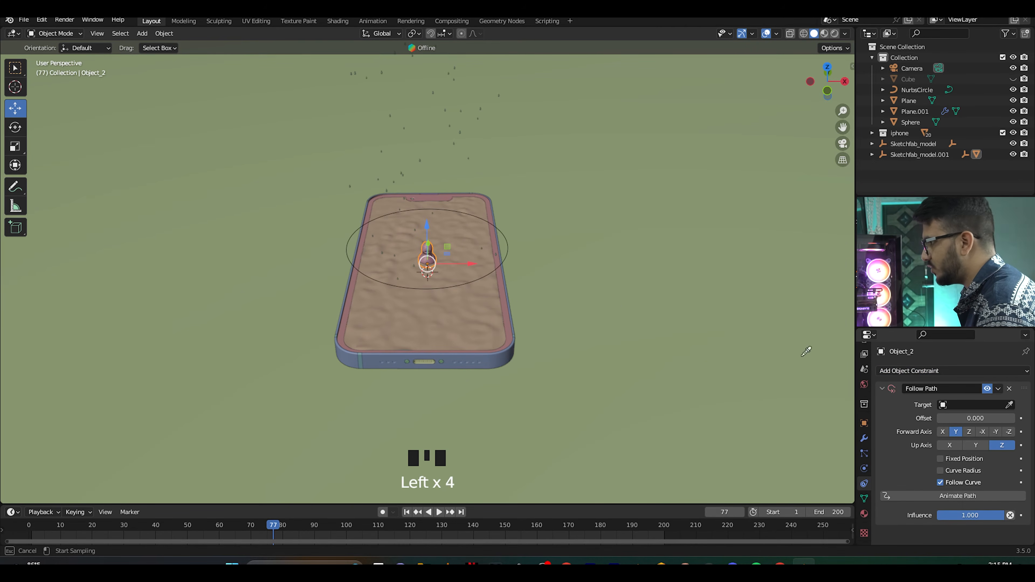
pyautogui.click(364, 268)
pyautogui.moveTo(975, 418); pyautogui.dragTo(949, 418)
pyautogui.hotkey('ctrl', 'z')
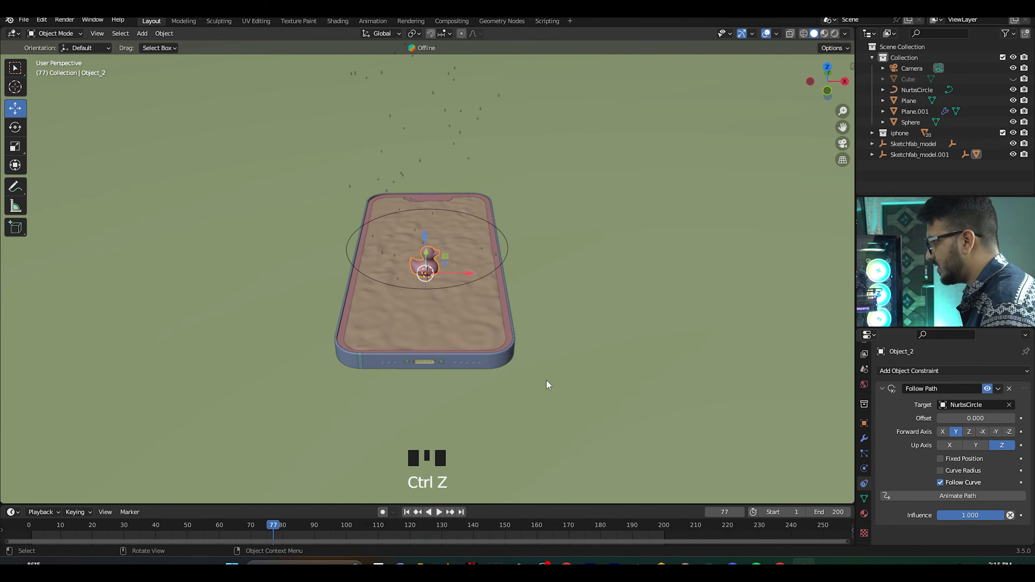
# - Duplicate the duck in place and set the copy's Follow Path offset to 50
pyautogui.scroll(2, 424, 293)
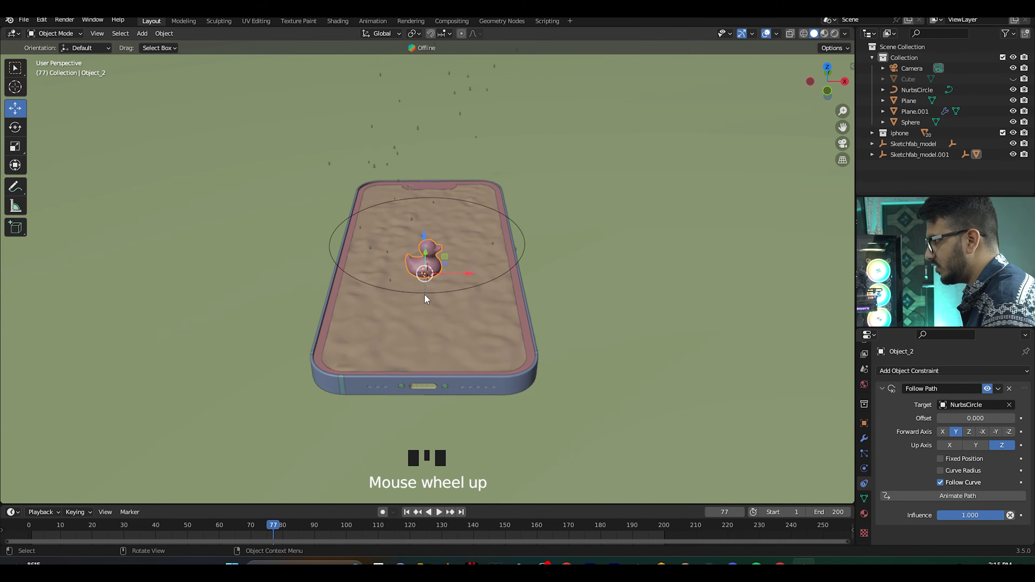
pyautogui.hotkey('shift', 'd')
pyautogui.rightClick(443, 263)
pyautogui.moveTo(963, 418); pyautogui.dragTo(1012, 417)
pyautogui.click(963, 418)
pyautogui.write('1')
pyautogui.press('Return')
pyautogui.click(962, 418)
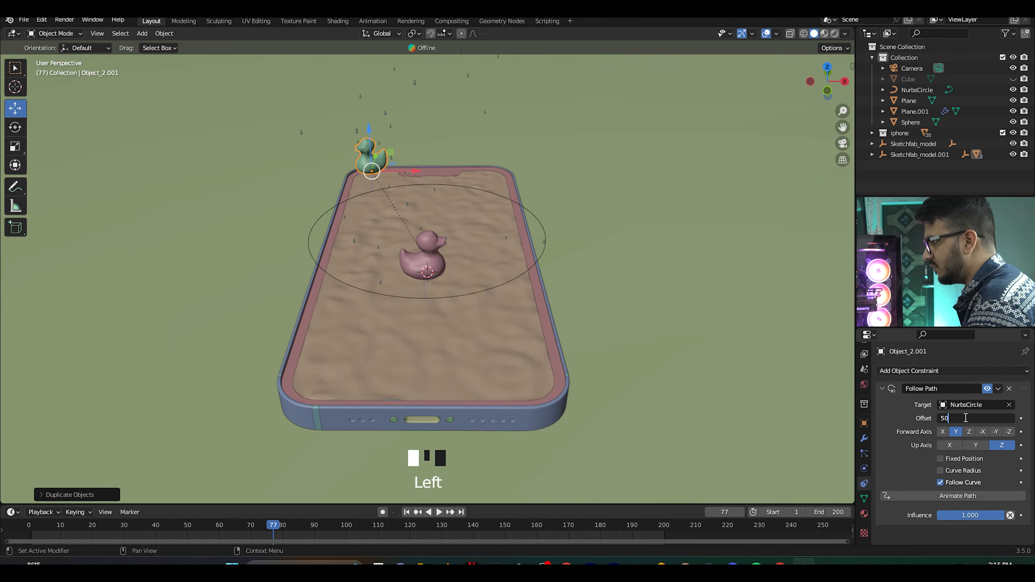
pyautogui.write('50')
pyautogui.press('Return')
# - Scale the Nurbs circle down to fit within the phone screen's width and lower it along Z until the ducks sit on the screen
pyautogui.moveTo(517, 299); pyautogui.dragTo(486, 286, button='middle')
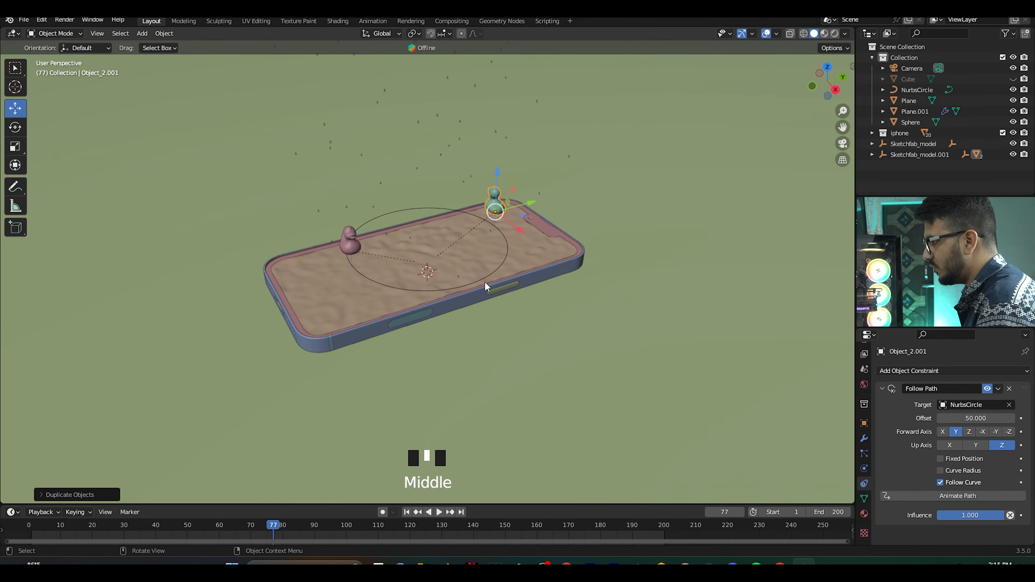
pyautogui.click(496, 273)
pyautogui.press('KP_7')
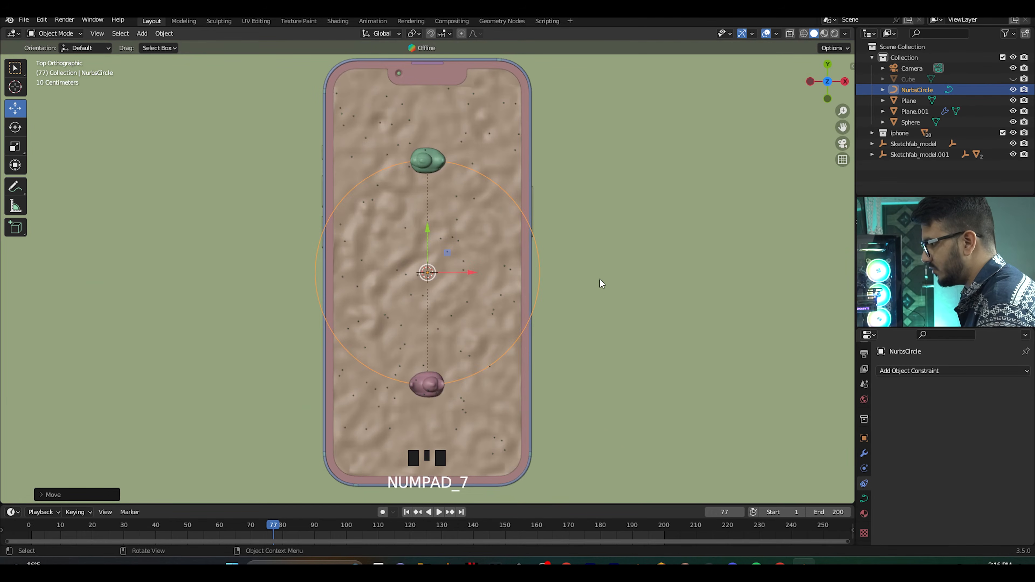
pyautogui.press('s')
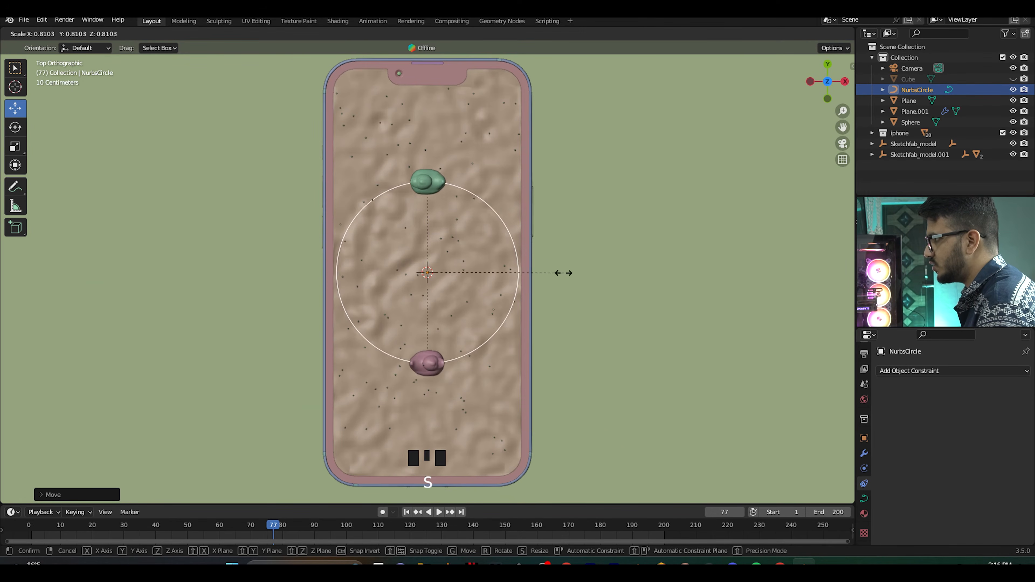
pyautogui.click(533, 277)
pyautogui.moveTo(501, 306); pyautogui.dragTo(427, 186, button='middle')
pyautogui.click(427, 186)
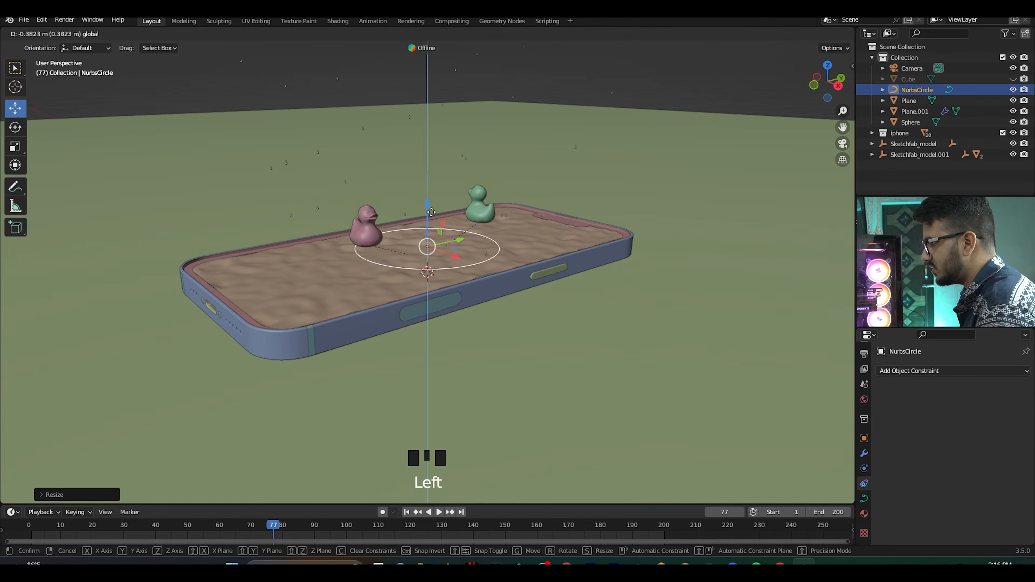
pyautogui.moveTo(431, 235); pyautogui.dragTo(429, 238)
# - At frame 1, insert Follow Path offset keyframes of 0 on the pink duck and 50 on the green duck
pyautogui.click(364, 256)
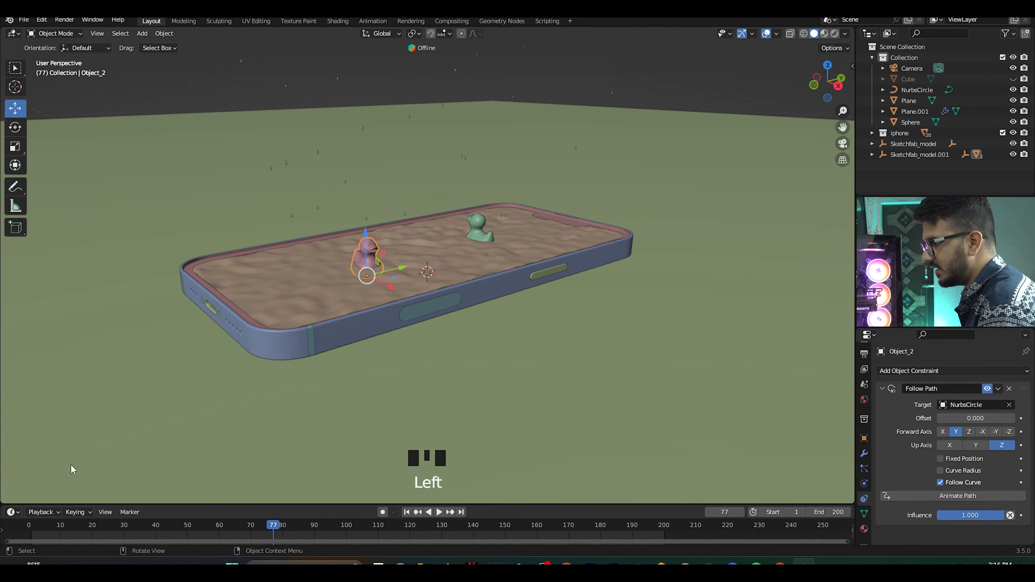
pyautogui.click(31, 529)
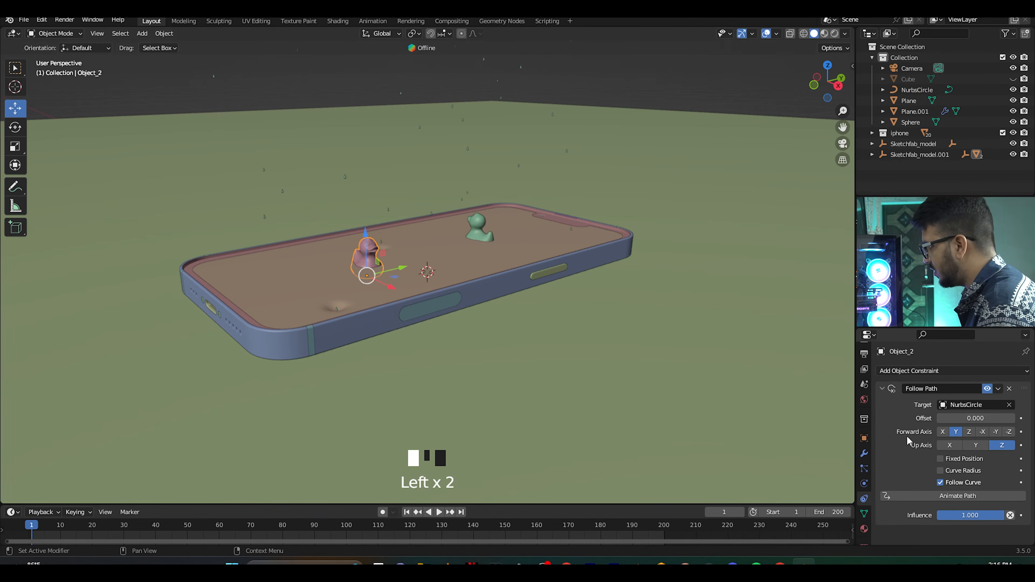
pyautogui.rightClick(978, 418)
pyautogui.click(978, 418)
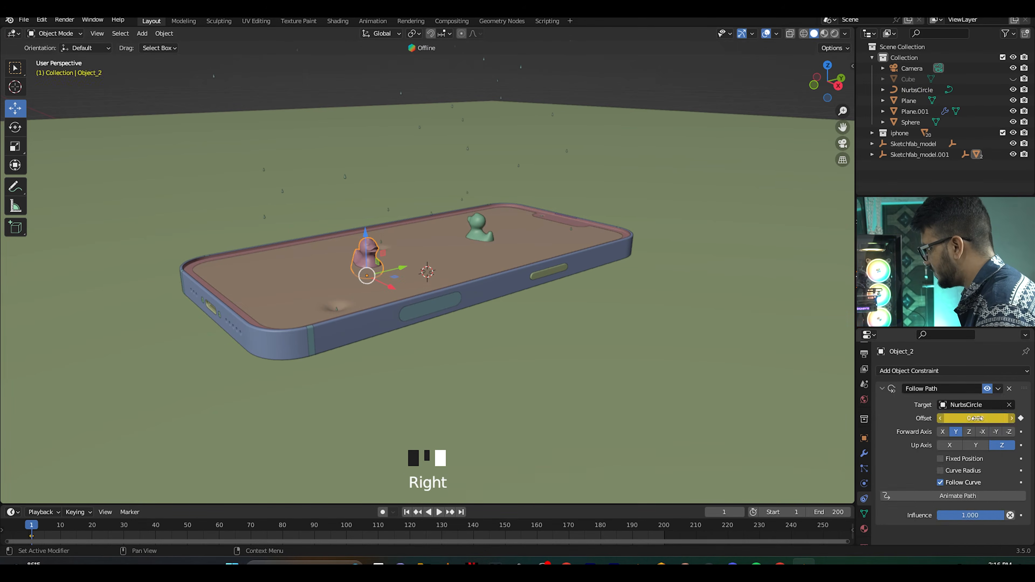
pyautogui.click(483, 223)
pyautogui.rightClick(971, 418)
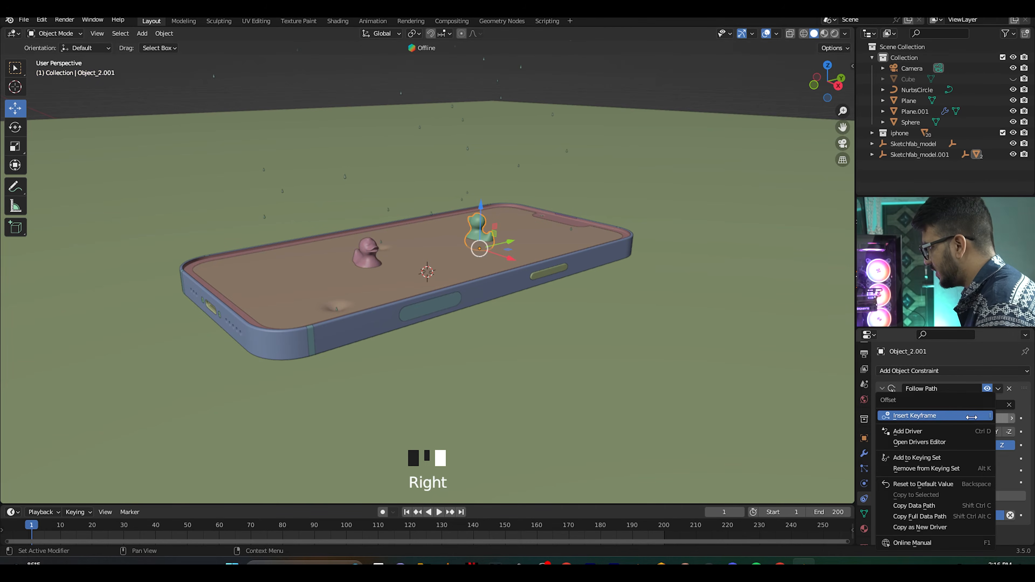
pyautogui.click(967, 416)
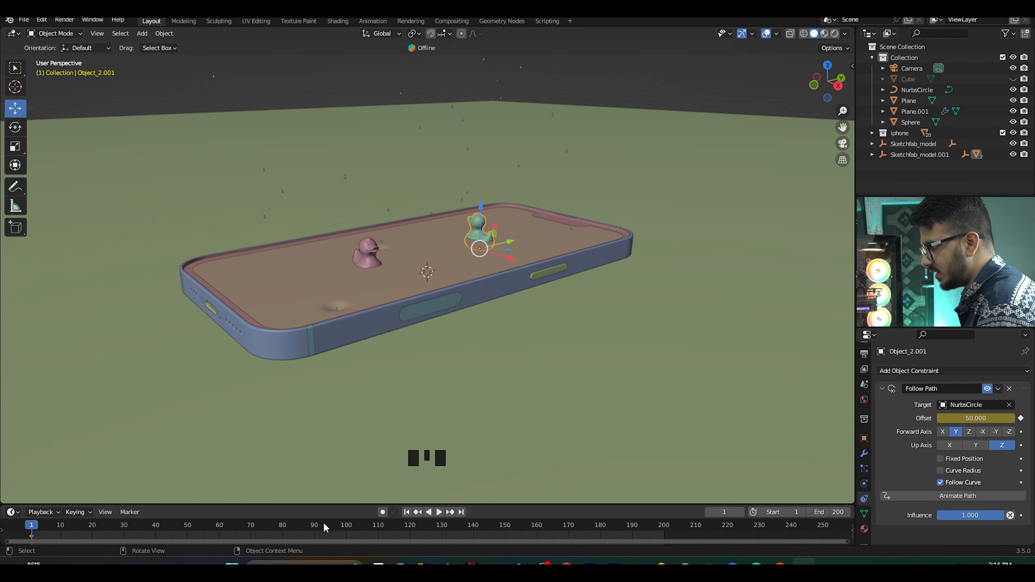
# - At frame 100, insert Follow Path offset keyframes of 150 on the green duck and 100 on the pink duck
pyautogui.click(347, 527)
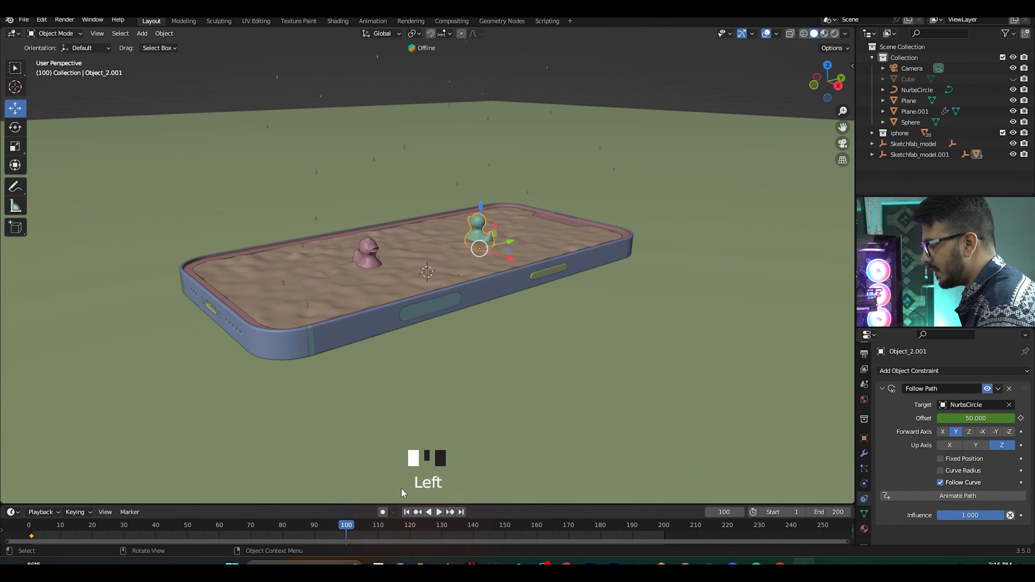
pyautogui.click(966, 417)
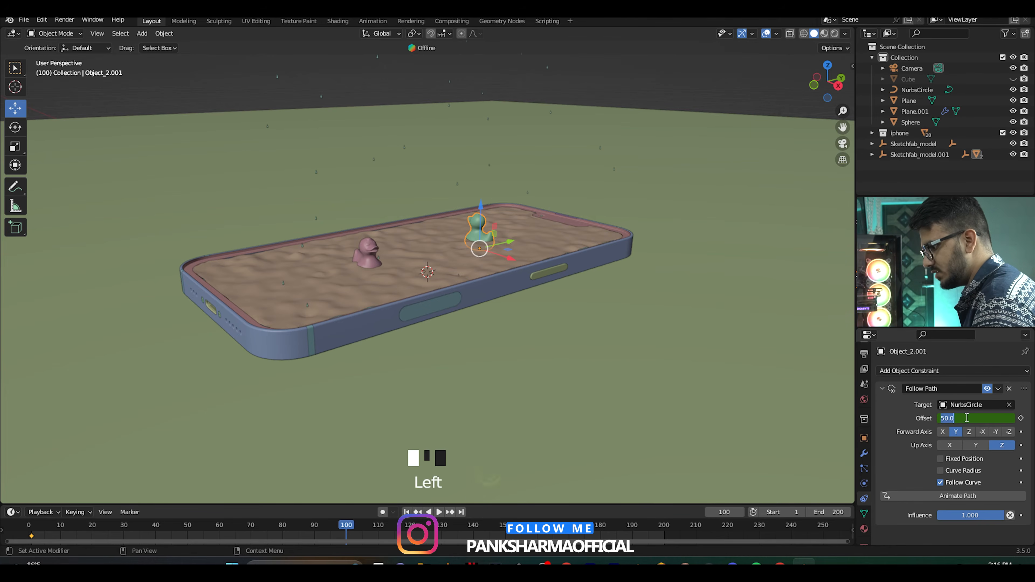
pyautogui.write('10')
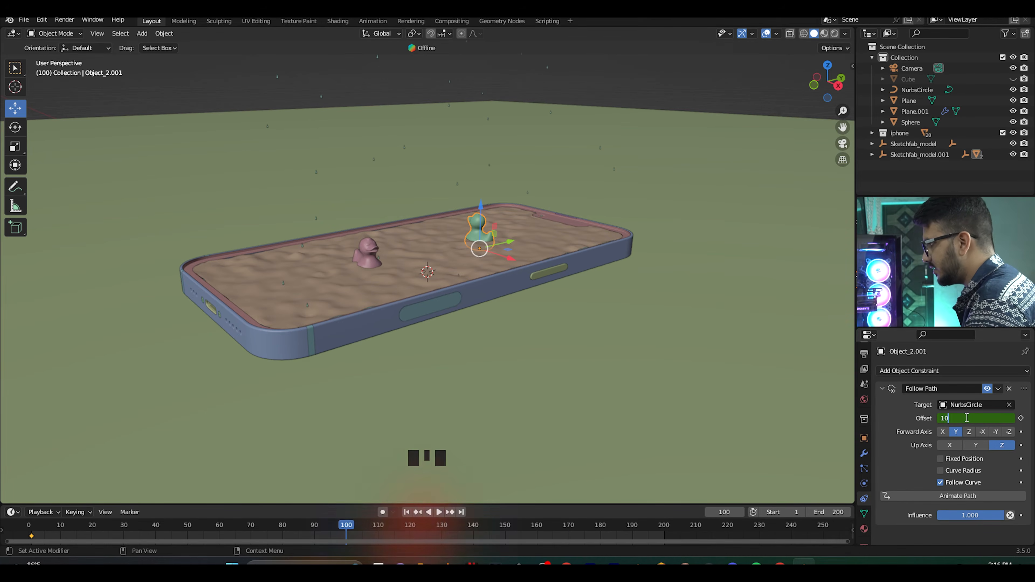
pyautogui.rightClick(965, 418)
pyautogui.click(966, 418)
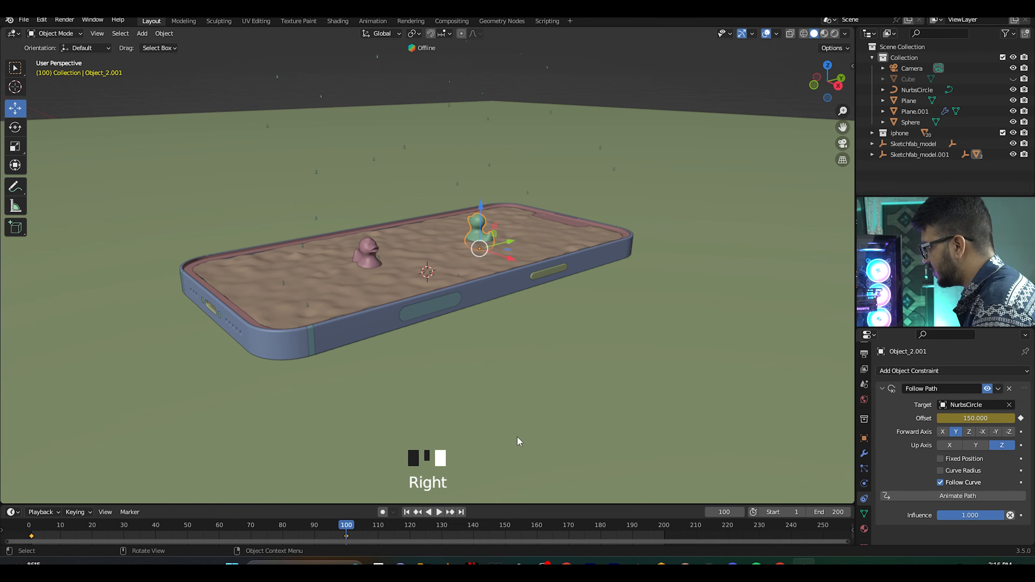
pyautogui.click(370, 252)
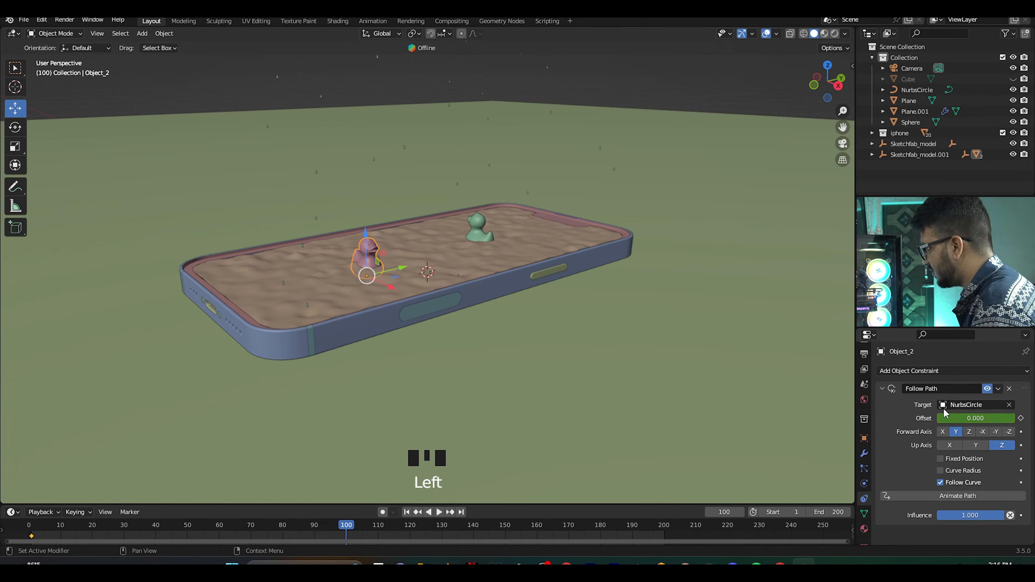
pyautogui.doubleClick(971, 416)
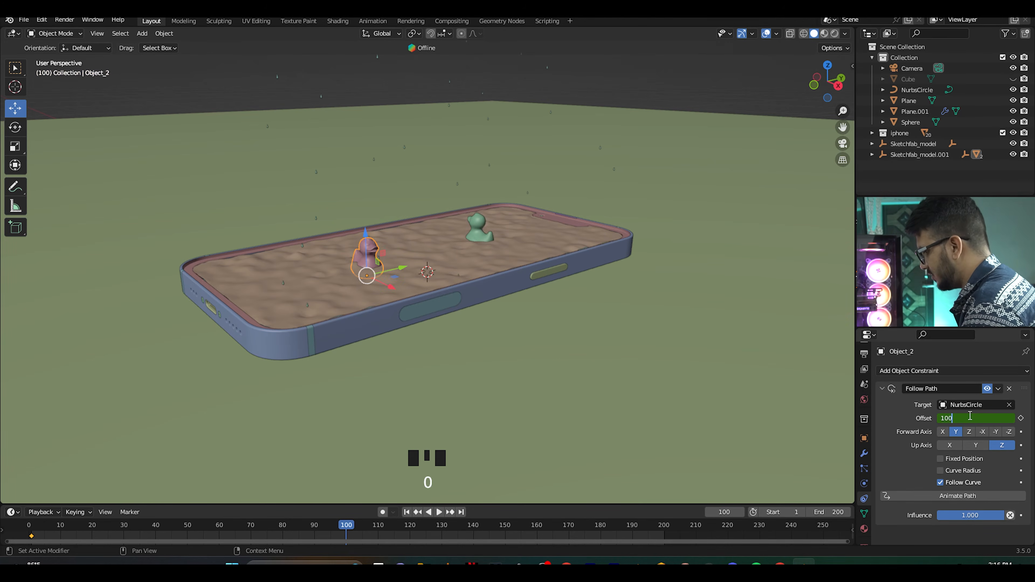
pyautogui.rightClick(969, 417)
pyautogui.click(969, 415)
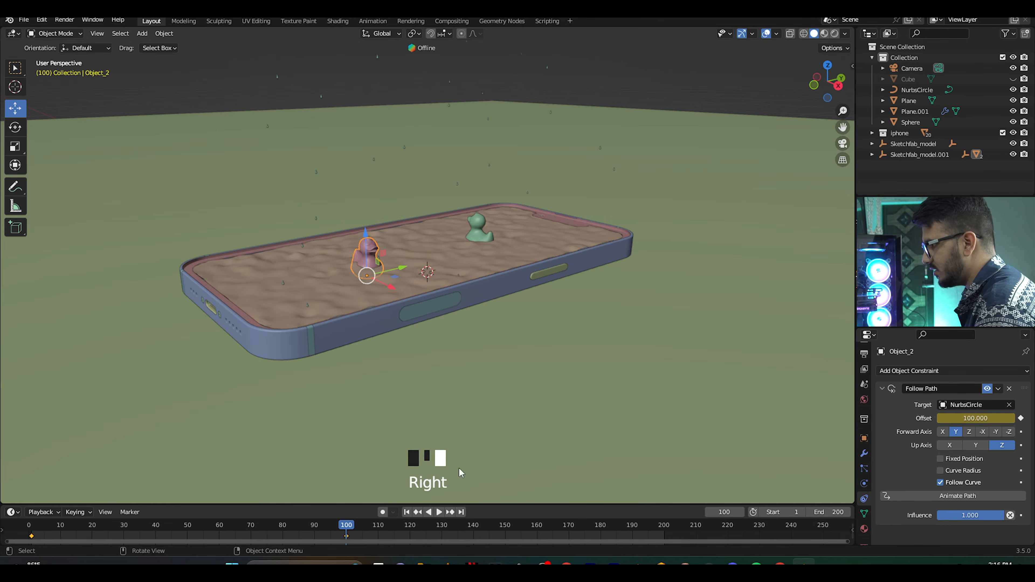
# - Play the animation from frame 1 to check how the ducks travel around the circle
pyautogui.click(32, 530)
pyautogui.press('space')
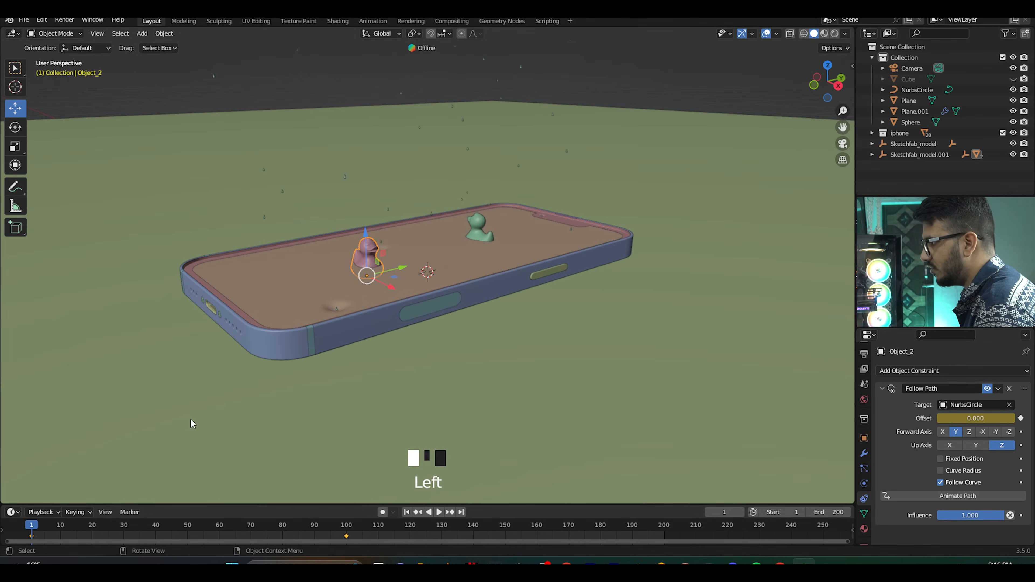
pyautogui.press('space')
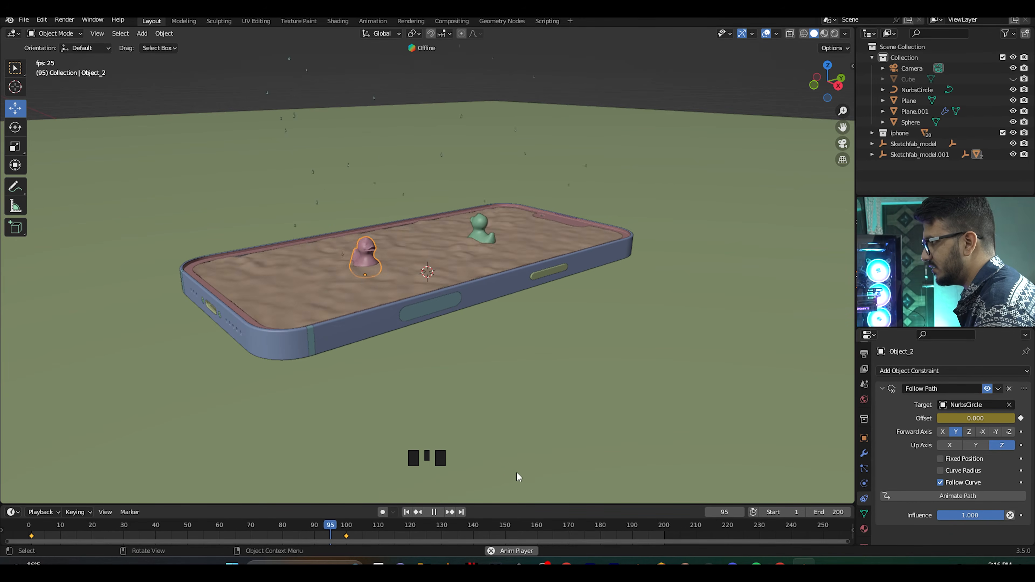
pyautogui.press('space')
# - Enlarge the timeline and move both ducks' offset keyframes from frame 100 to frame 200
pyautogui.moveTo(511, 504); pyautogui.dragTo(412, 395)
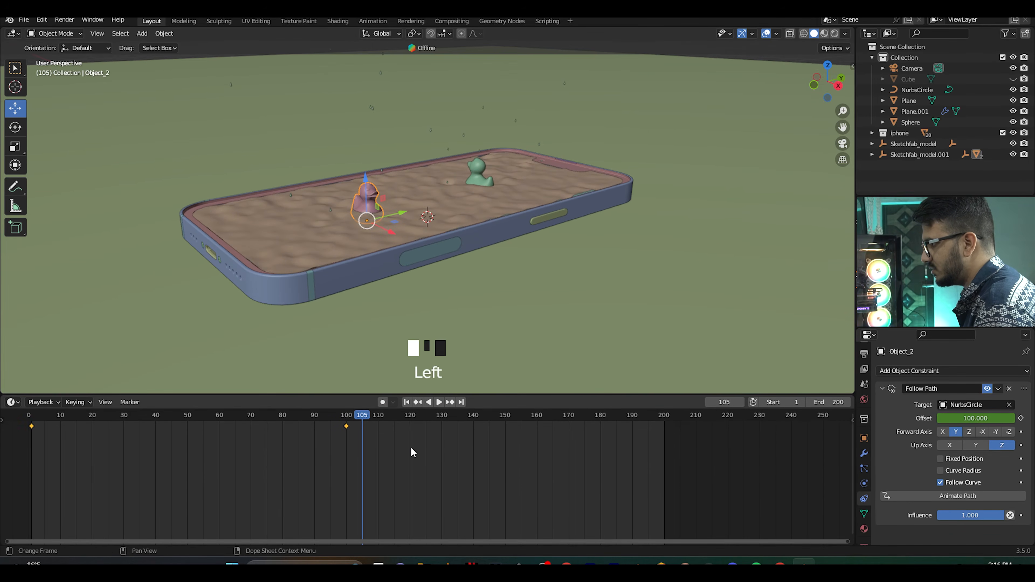
pyautogui.moveTo(350, 426); pyautogui.dragTo(664, 431)
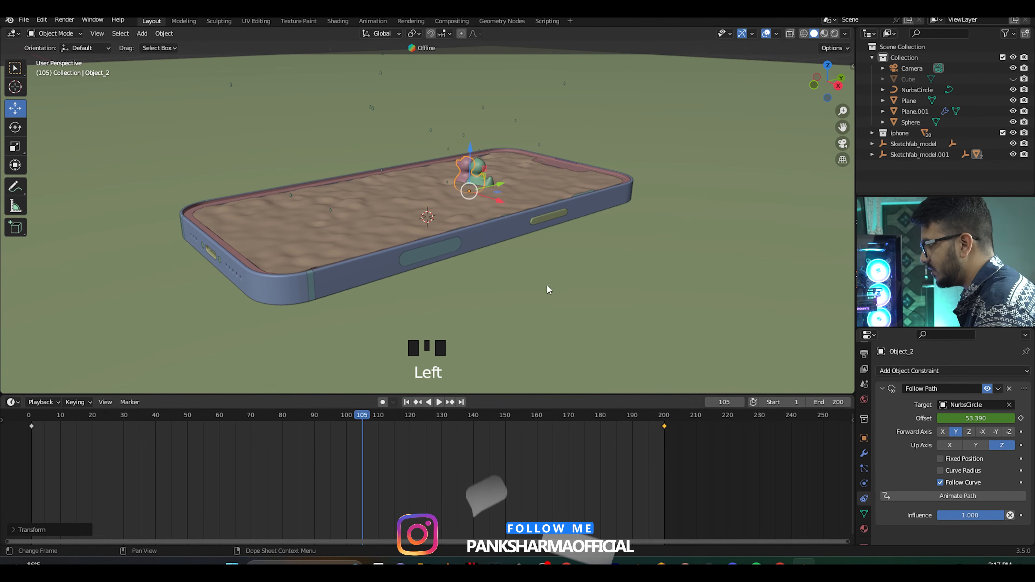
pyautogui.click(477, 164)
pyautogui.moveTo(346, 427); pyautogui.dragTo(654, 430)
pyautogui.hotkey('ctrl', 'z')
pyautogui.click(364, 433)
pyautogui.click(347, 427)
pyautogui.moveTo(353, 429); pyautogui.dragTo(664, 442)
pyautogui.click(487, 446)
# - Play the slowed duck animation from frame 1 and examine it through the camera view
pyautogui.click(29, 419)
pyautogui.press('space')
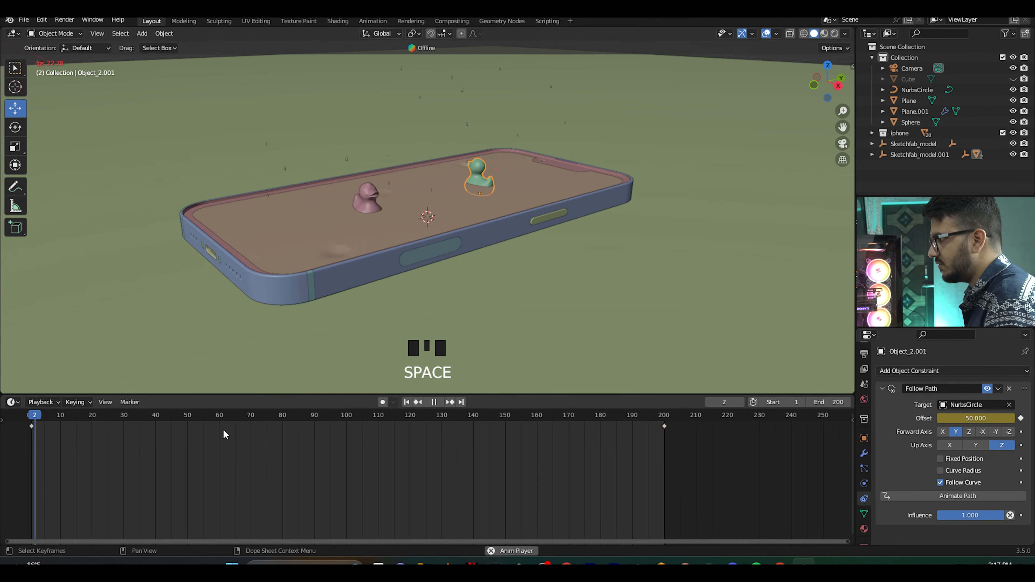
pyautogui.press('KP_0')
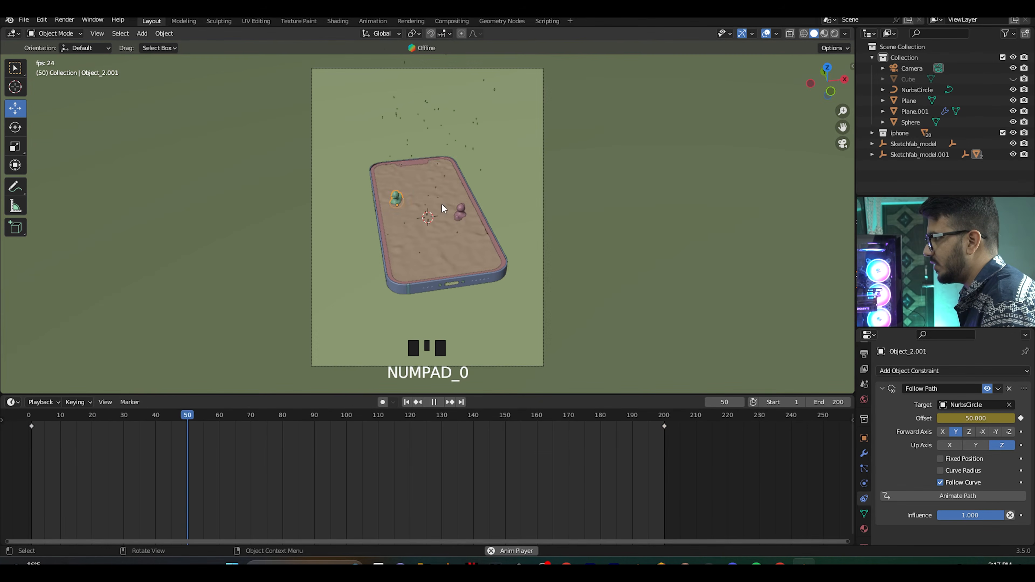
pyautogui.scroll(1, 493, 234)
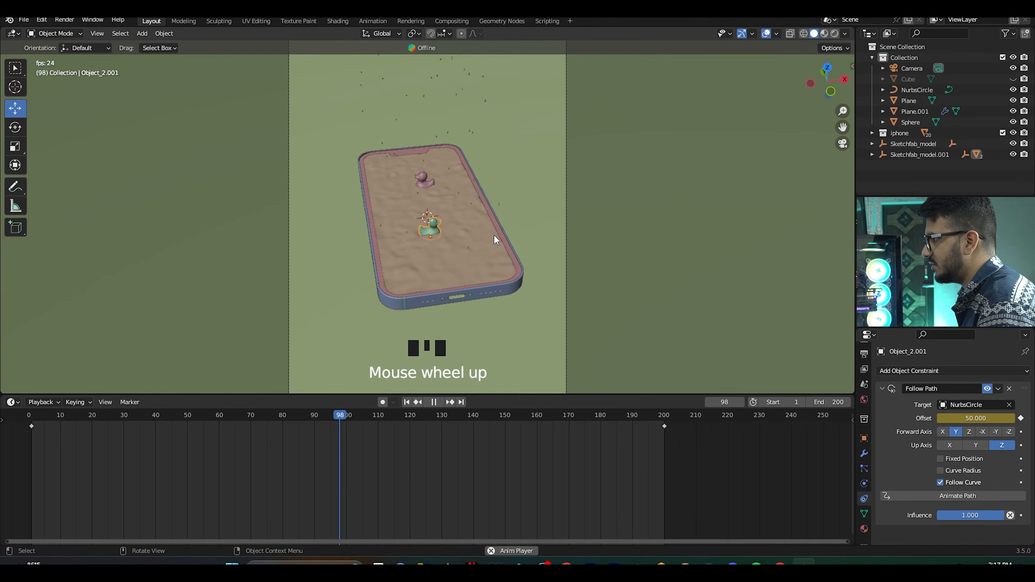
pyautogui.press('space')
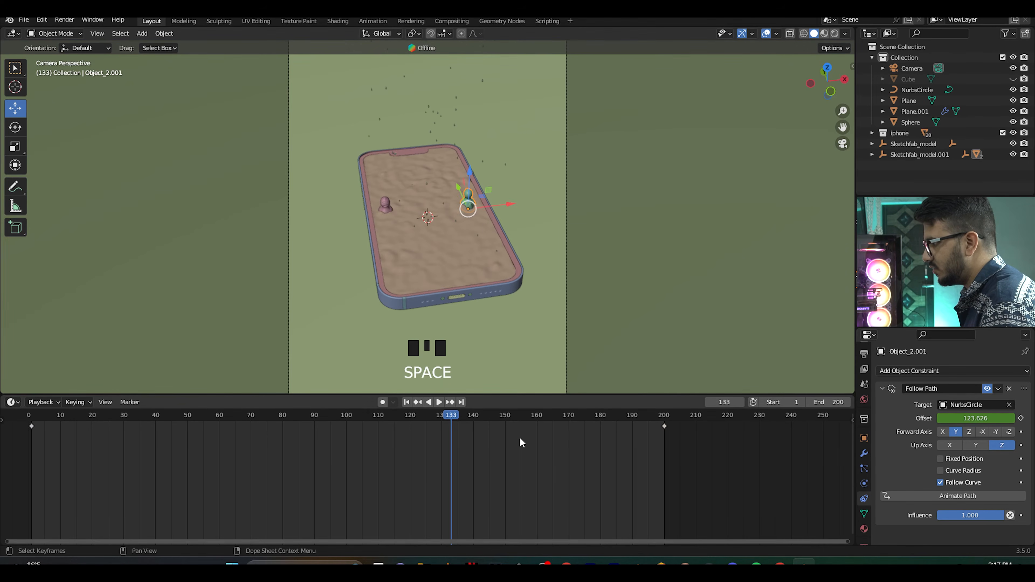
# - Set the Follow Path offset keyframes of the green duck and the pink duck to linear interpolation
pyautogui.press('a')
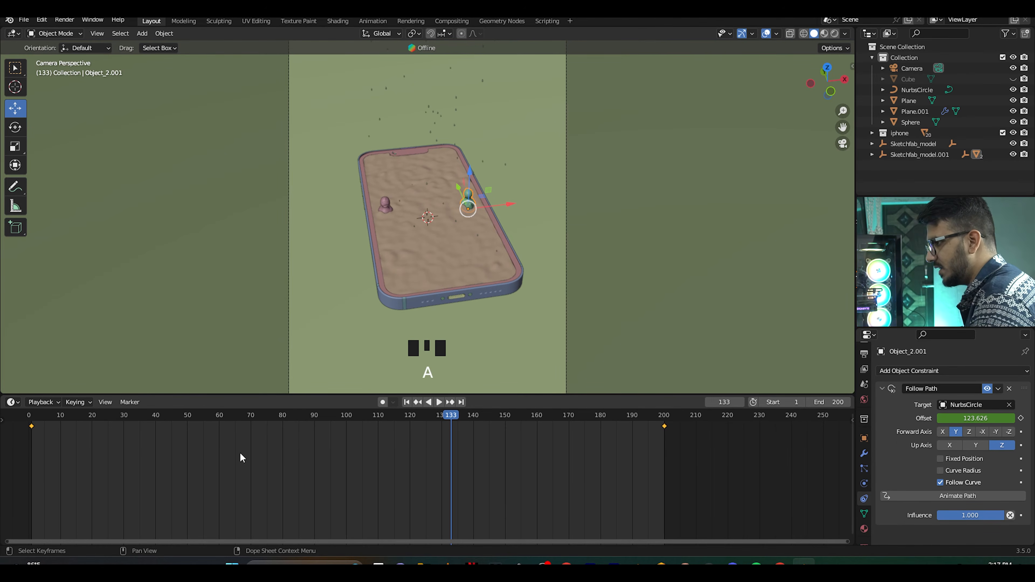
pyautogui.press('t')
pyautogui.click(222, 484)
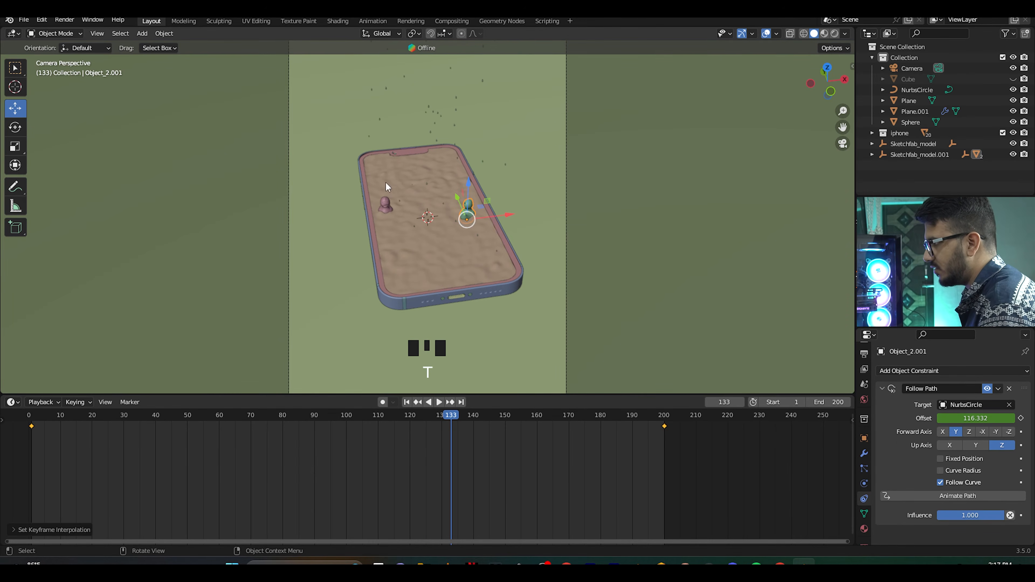
pyautogui.click(385, 206)
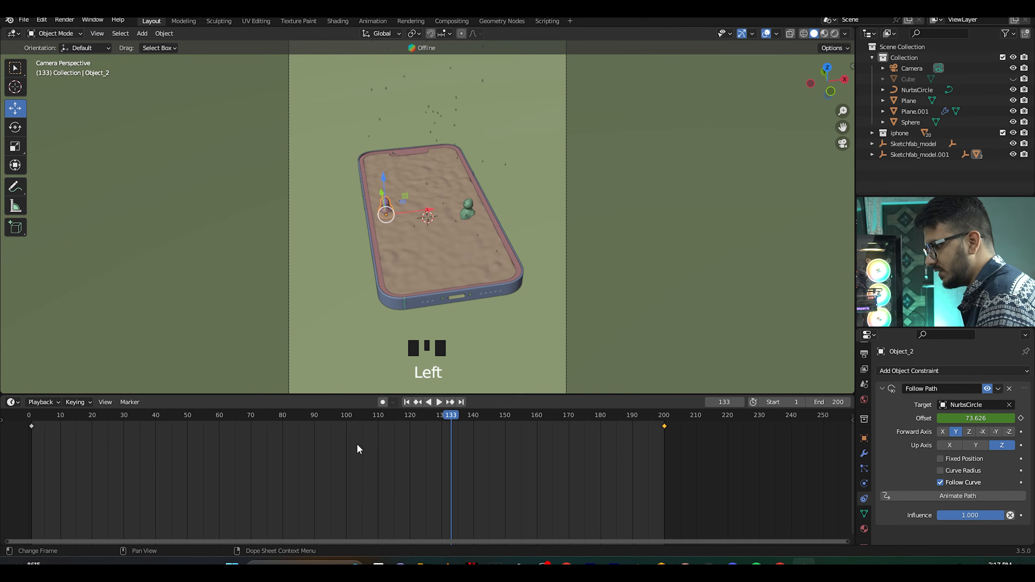
pyautogui.press('t')
pyautogui.click(336, 446)
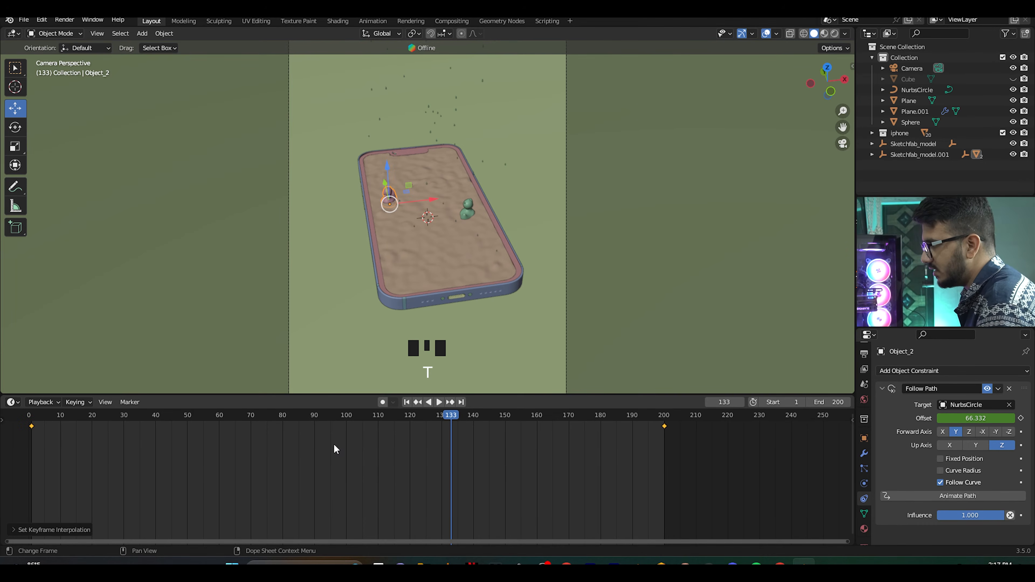
# - Play the animation from frame 1 and inspect the ducks' motion up close on the phone screen
pyautogui.click(31, 418)
pyautogui.press('space')
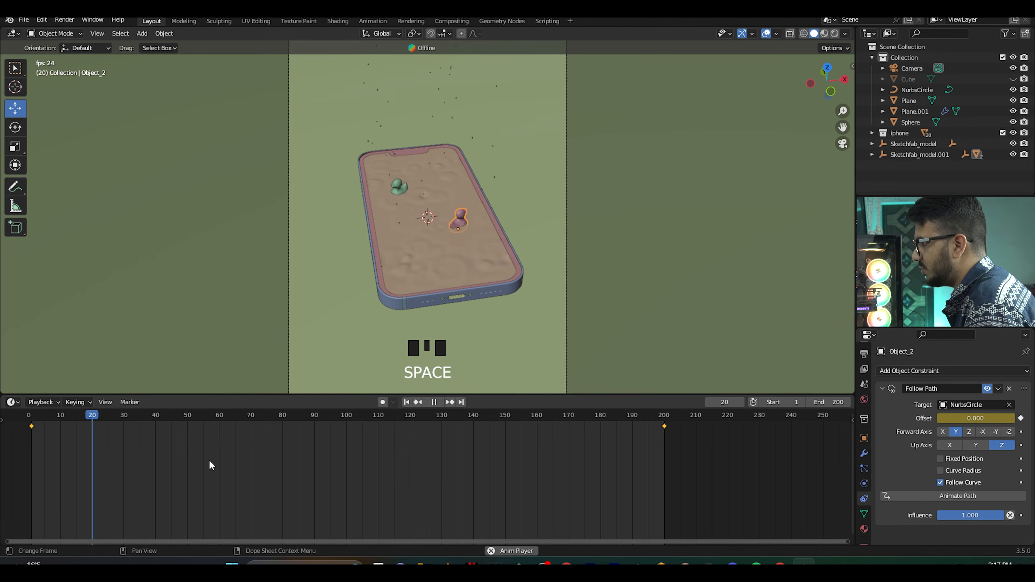
pyautogui.press('space')
pyautogui.scroll(4, 512, 214)
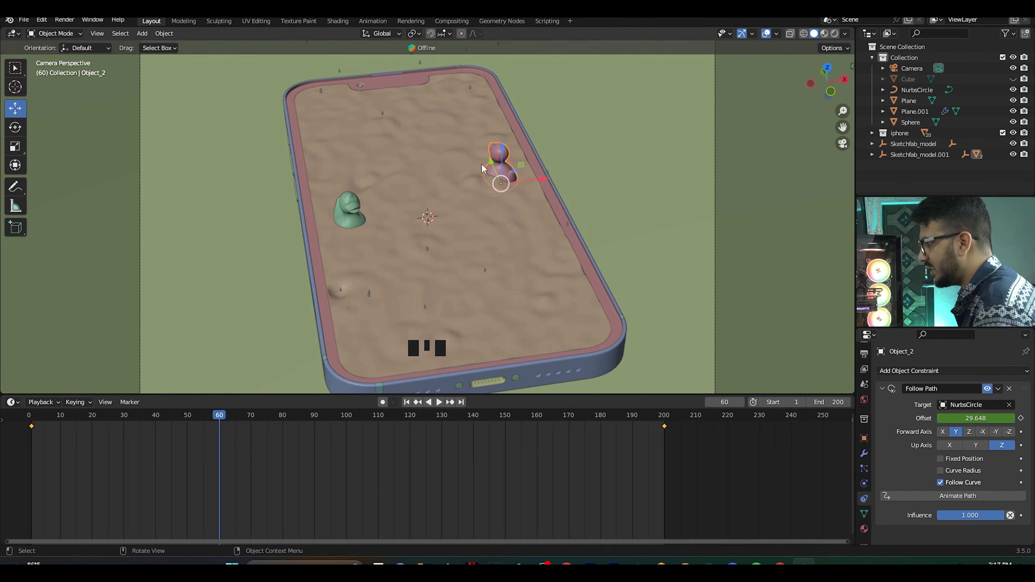
# - Give the pink duck Dynamic Paint physics with the type set to Brush and add the brush
pyautogui.scroll(-3, 867, 496)
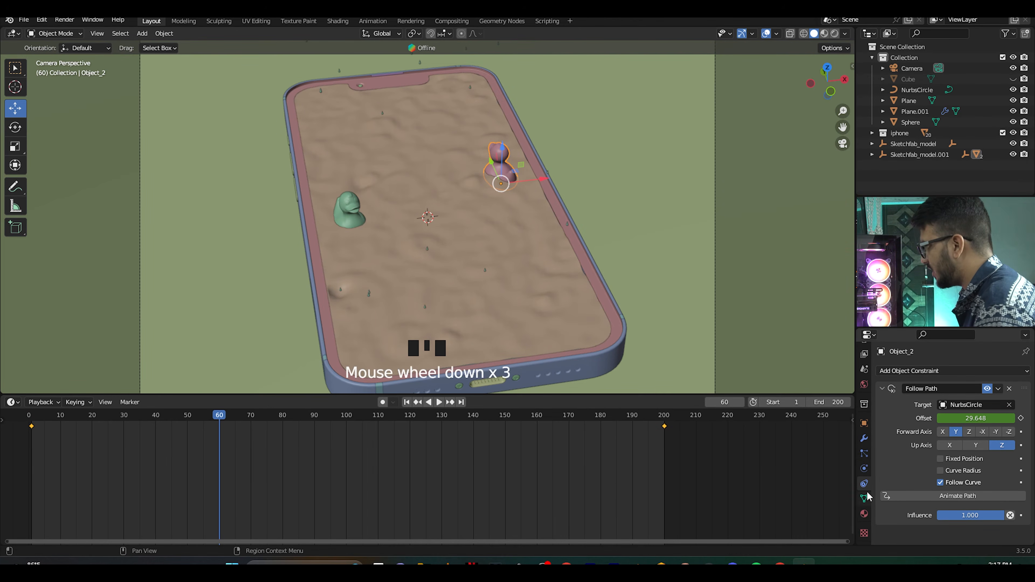
pyautogui.click(864, 469)
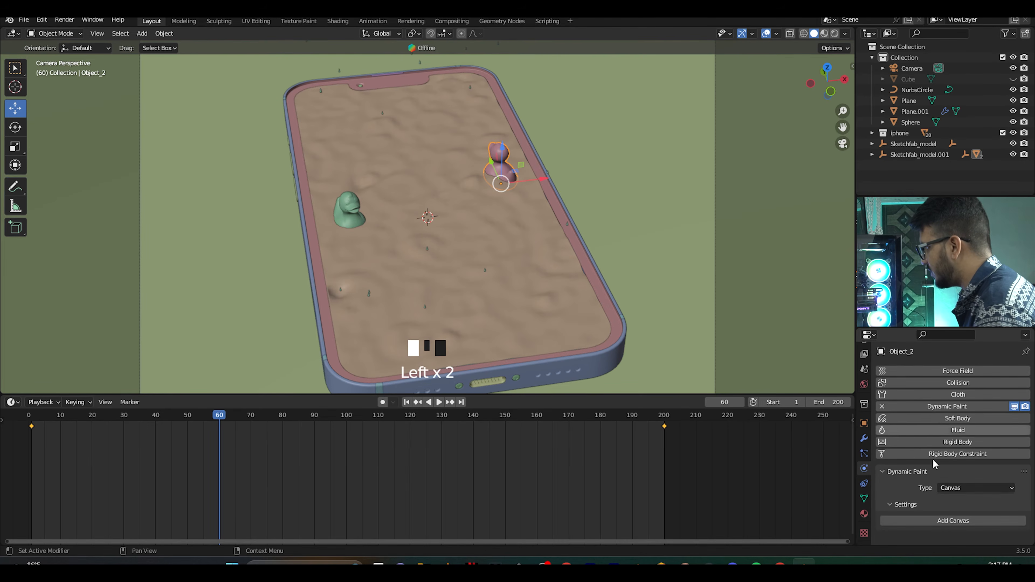
pyautogui.click(947, 489)
pyautogui.click(948, 513)
pyautogui.click(930, 522)
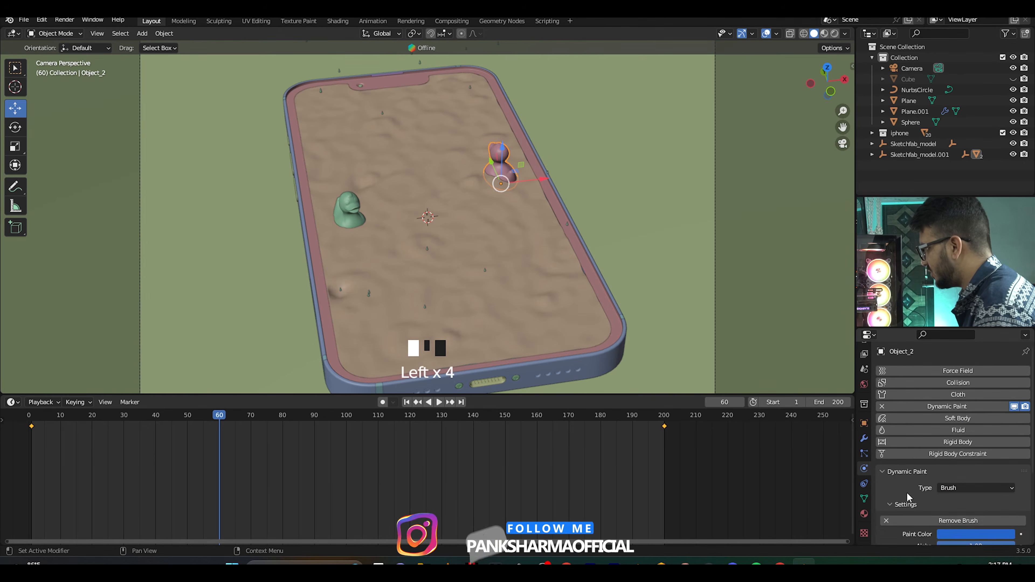
pyautogui.scroll(-8, 949, 490)
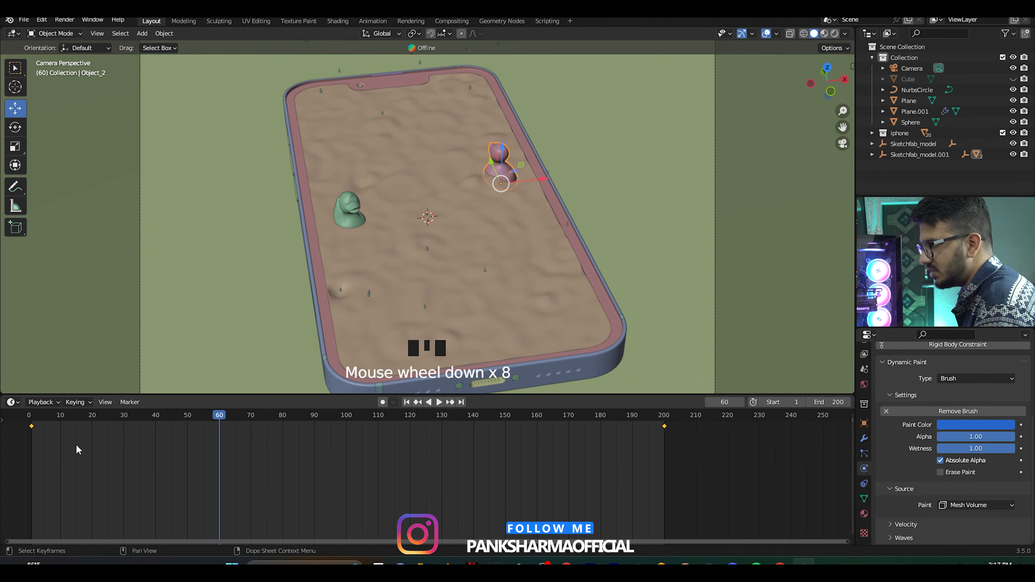
# - Give the green duck Dynamic Paint physics with the type set to Brush and add the brush
pyautogui.click(351, 202)
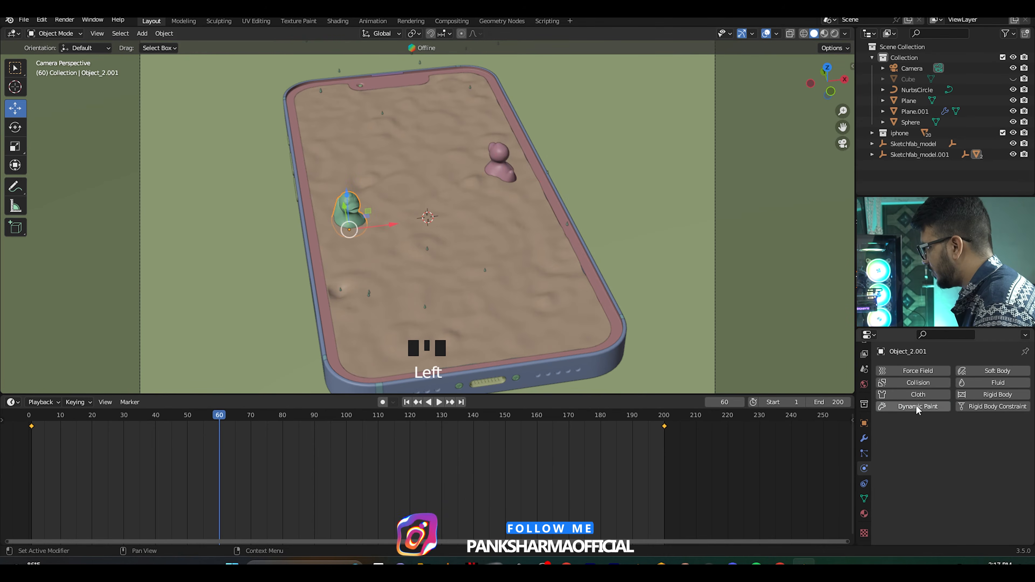
pyautogui.click(914, 407)
pyautogui.click(954, 488)
pyautogui.click(949, 509)
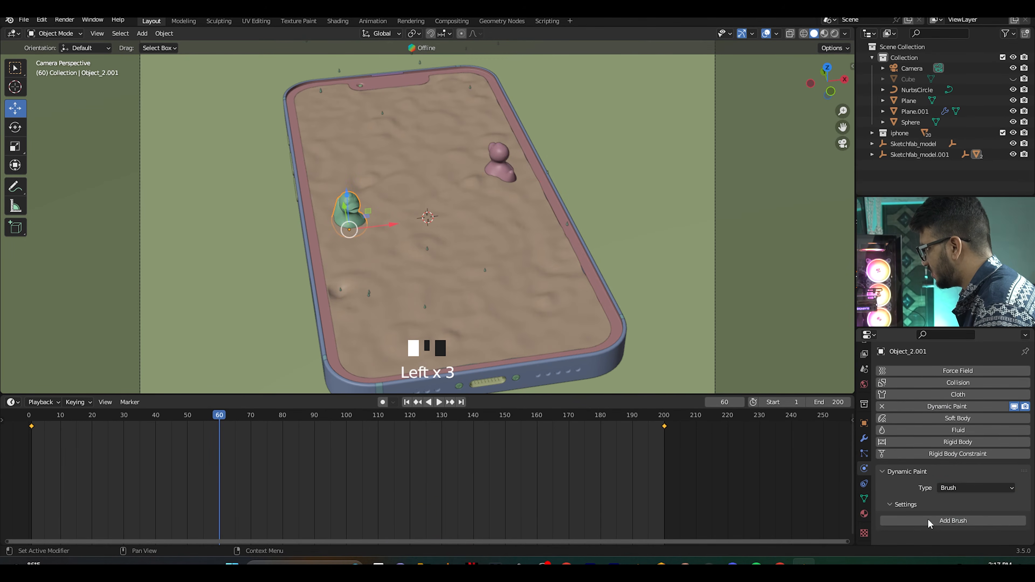
pyautogui.click(924, 522)
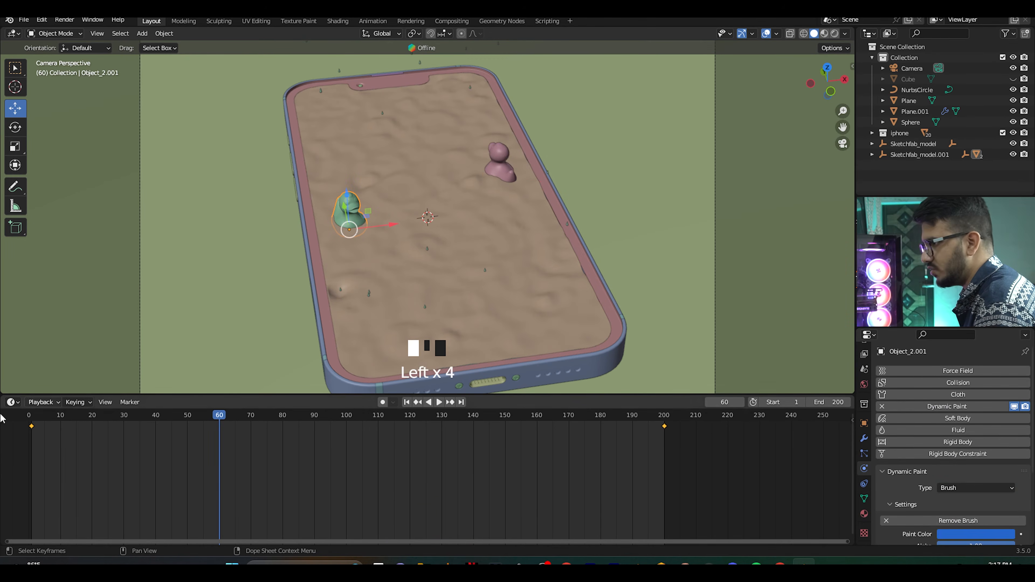
# - Play the animation from frame 1 to check how the ducks ripple the screen surface
pyautogui.click(33, 415)
pyautogui.press('space')
pyautogui.scroll(1, 609, 188)
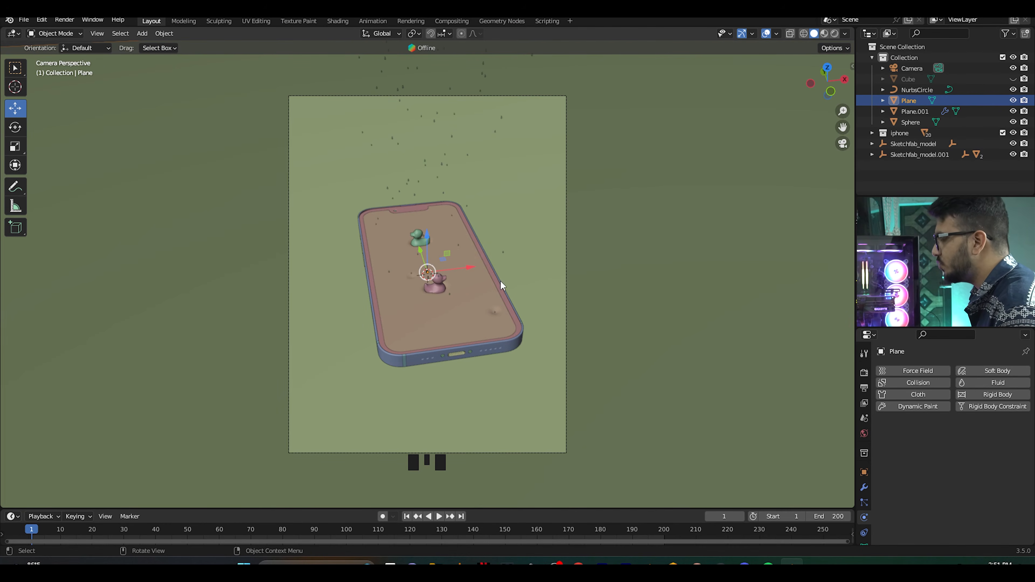
# - Select the phone's screen plane and bake all dynamics from its Dynamic Paint cache
pyautogui.click(493, 300)
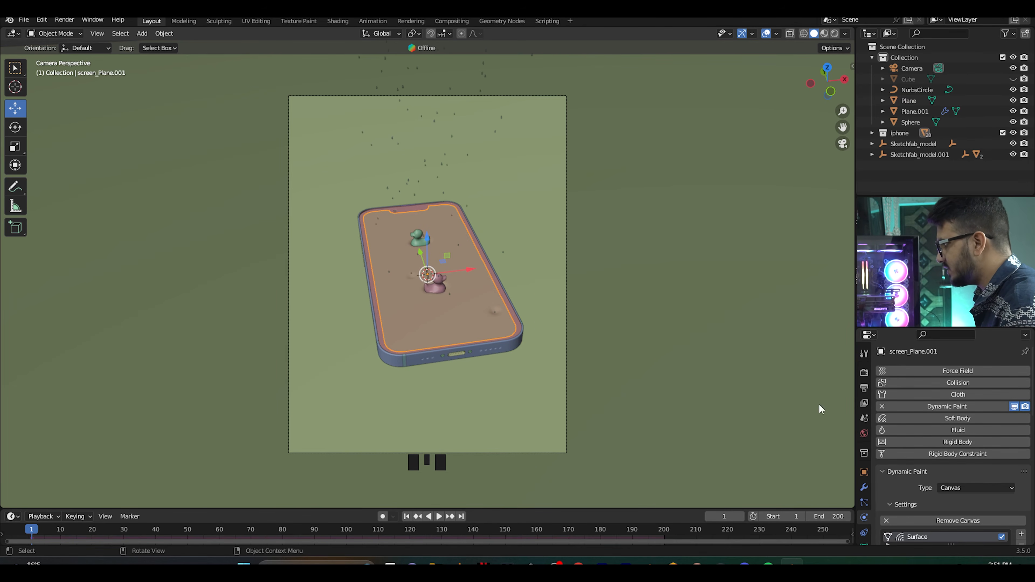
pyautogui.scroll(-2, 889, 474)
pyautogui.scroll(-20, 890, 474)
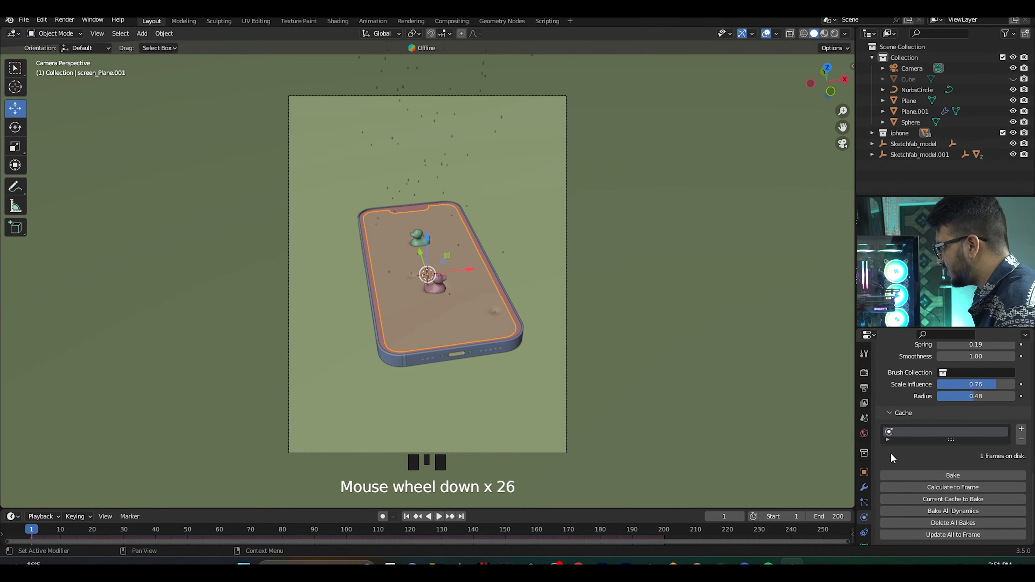
pyautogui.click(934, 508)
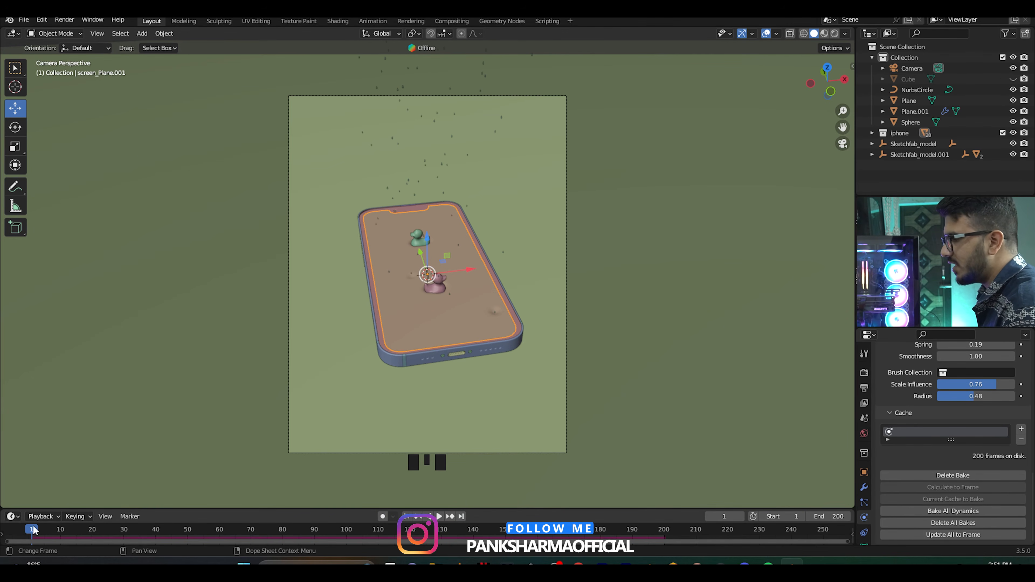
# - Play the baked animation and scrub through the timeline to frame 105 to check the ripples
pyautogui.moveTo(34, 530); pyautogui.dragTo(81, 535)
pyautogui.press('space')
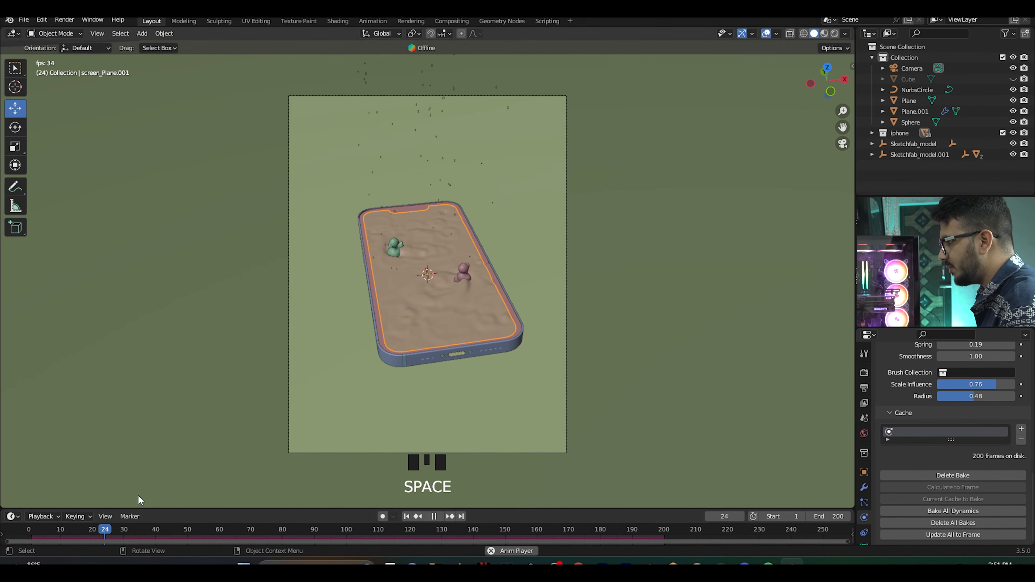
pyautogui.press('space')
pyautogui.moveTo(142, 526); pyautogui.dragTo(363, 530)
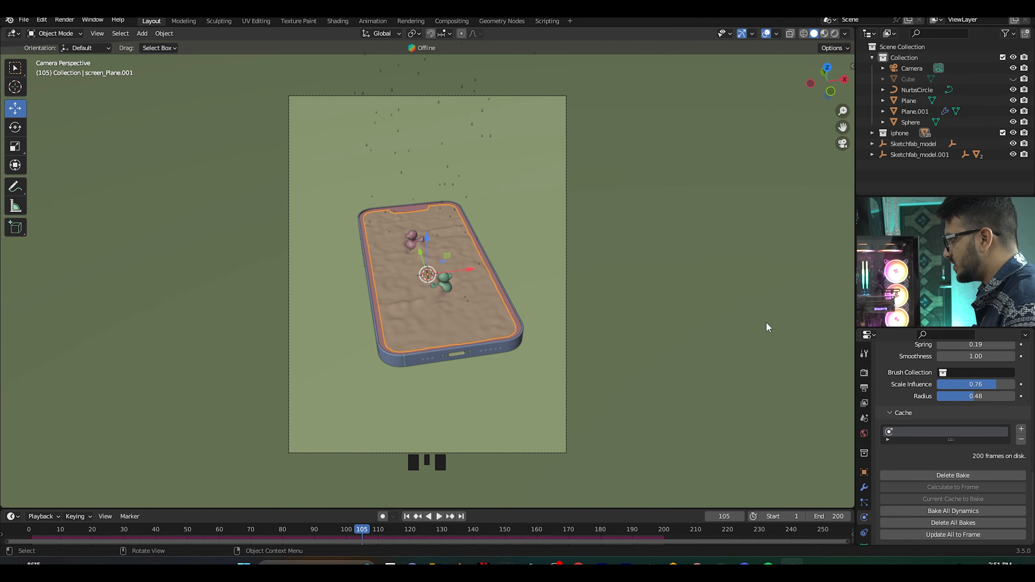
# - Review the scene's output settings: resolution, frame rate, frame range, output folder and file format
pyautogui.click(865, 388)
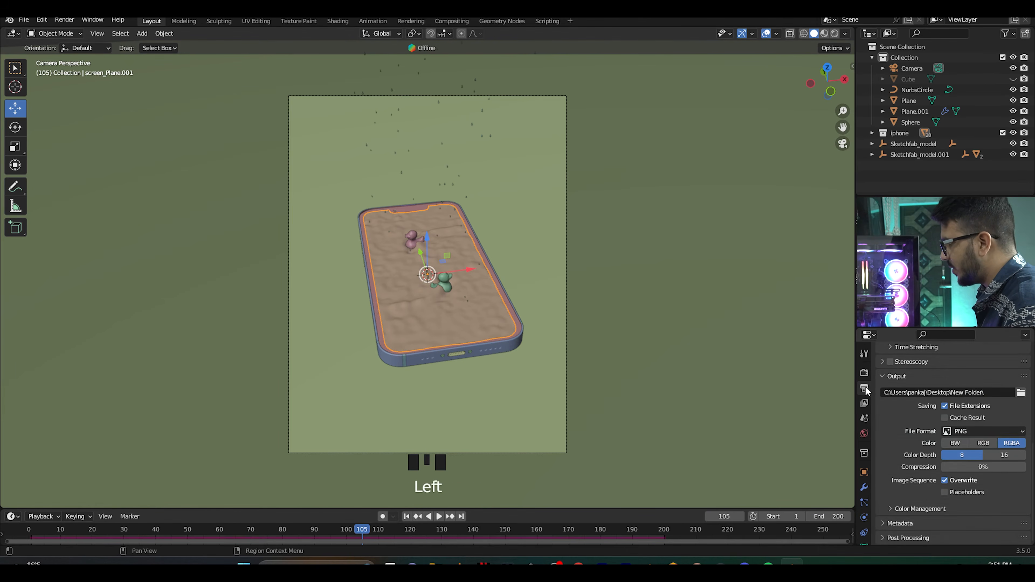
pyautogui.scroll(18, 886, 423)
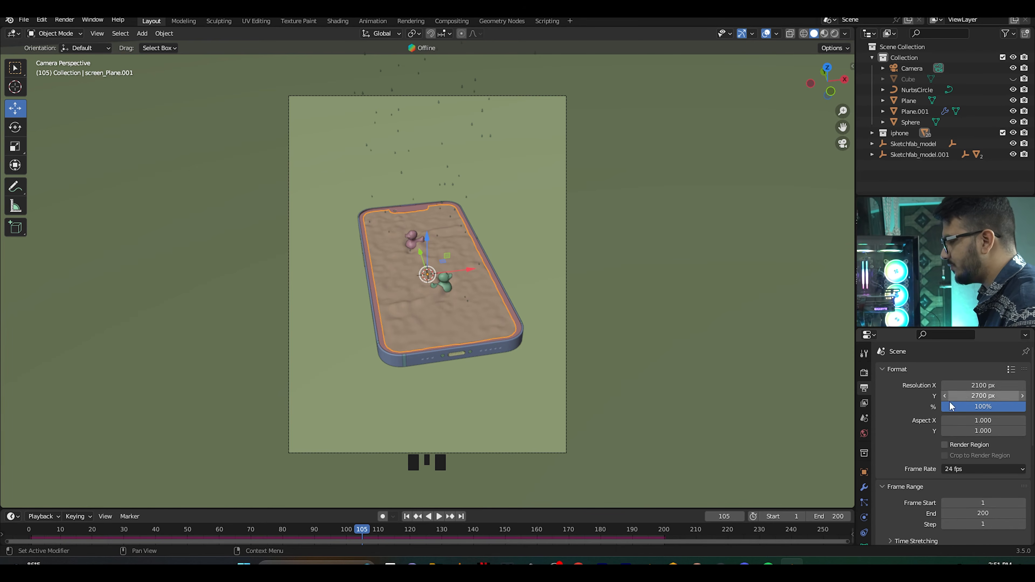
pyautogui.scroll(-8, 933, 416)
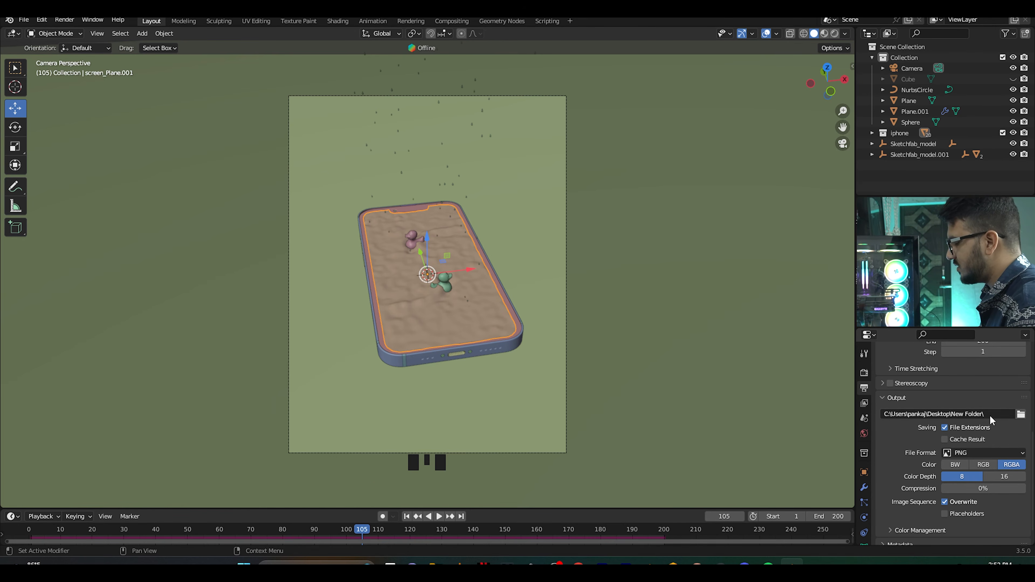
pyautogui.click(968, 453)
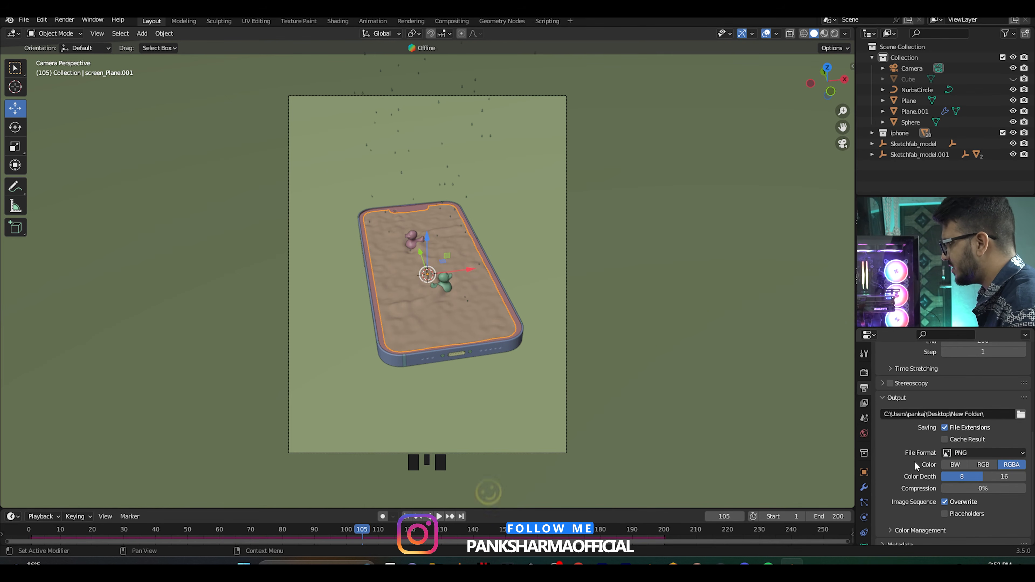
pyautogui.scroll(-4, 913, 461)
pyautogui.scroll(9, 914, 461)
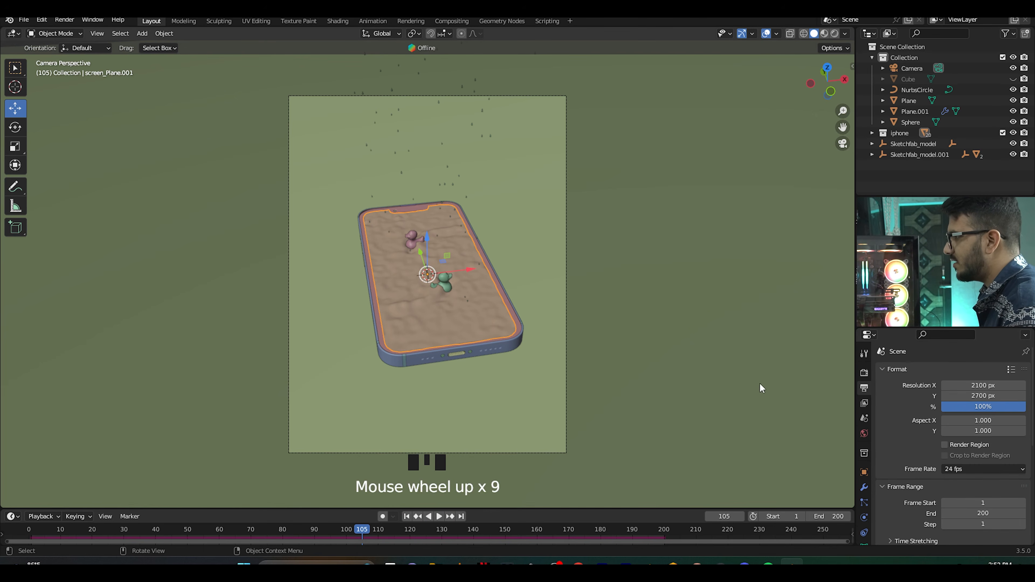
# - Start rendering the full animation and view the whole frame in the render window
pyautogui.press('F12')
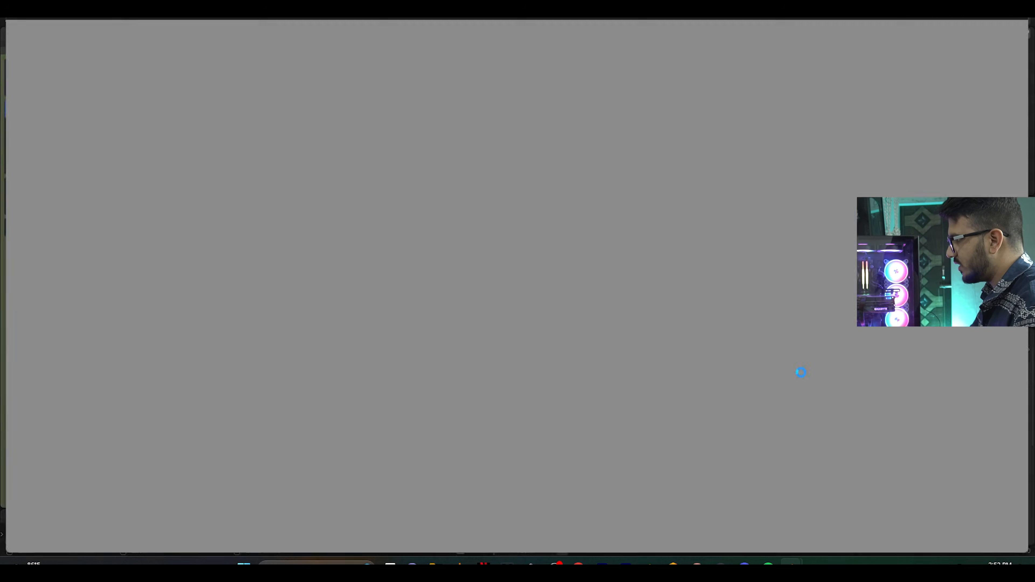
pyautogui.scroll(-2, 543, 264)
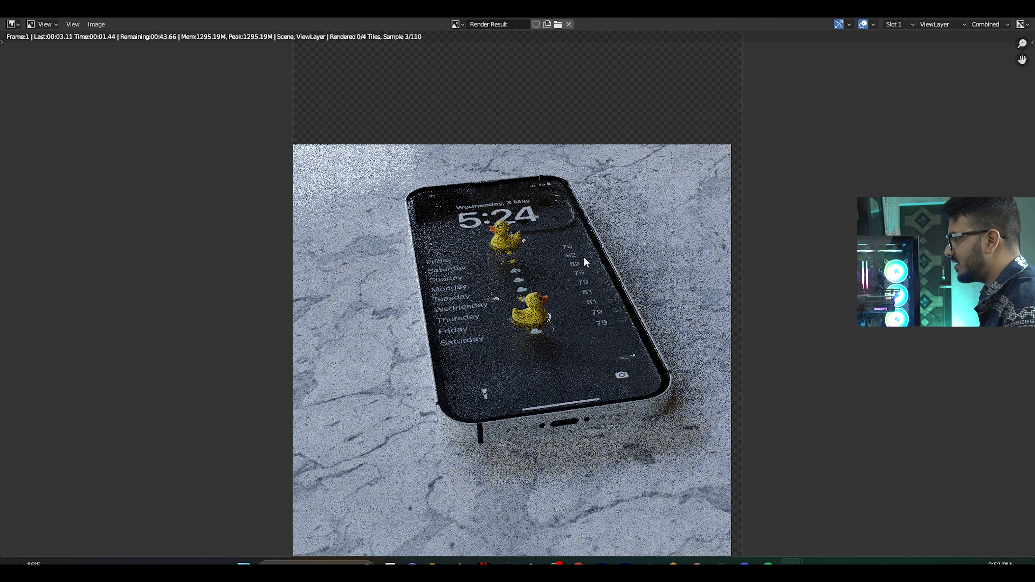